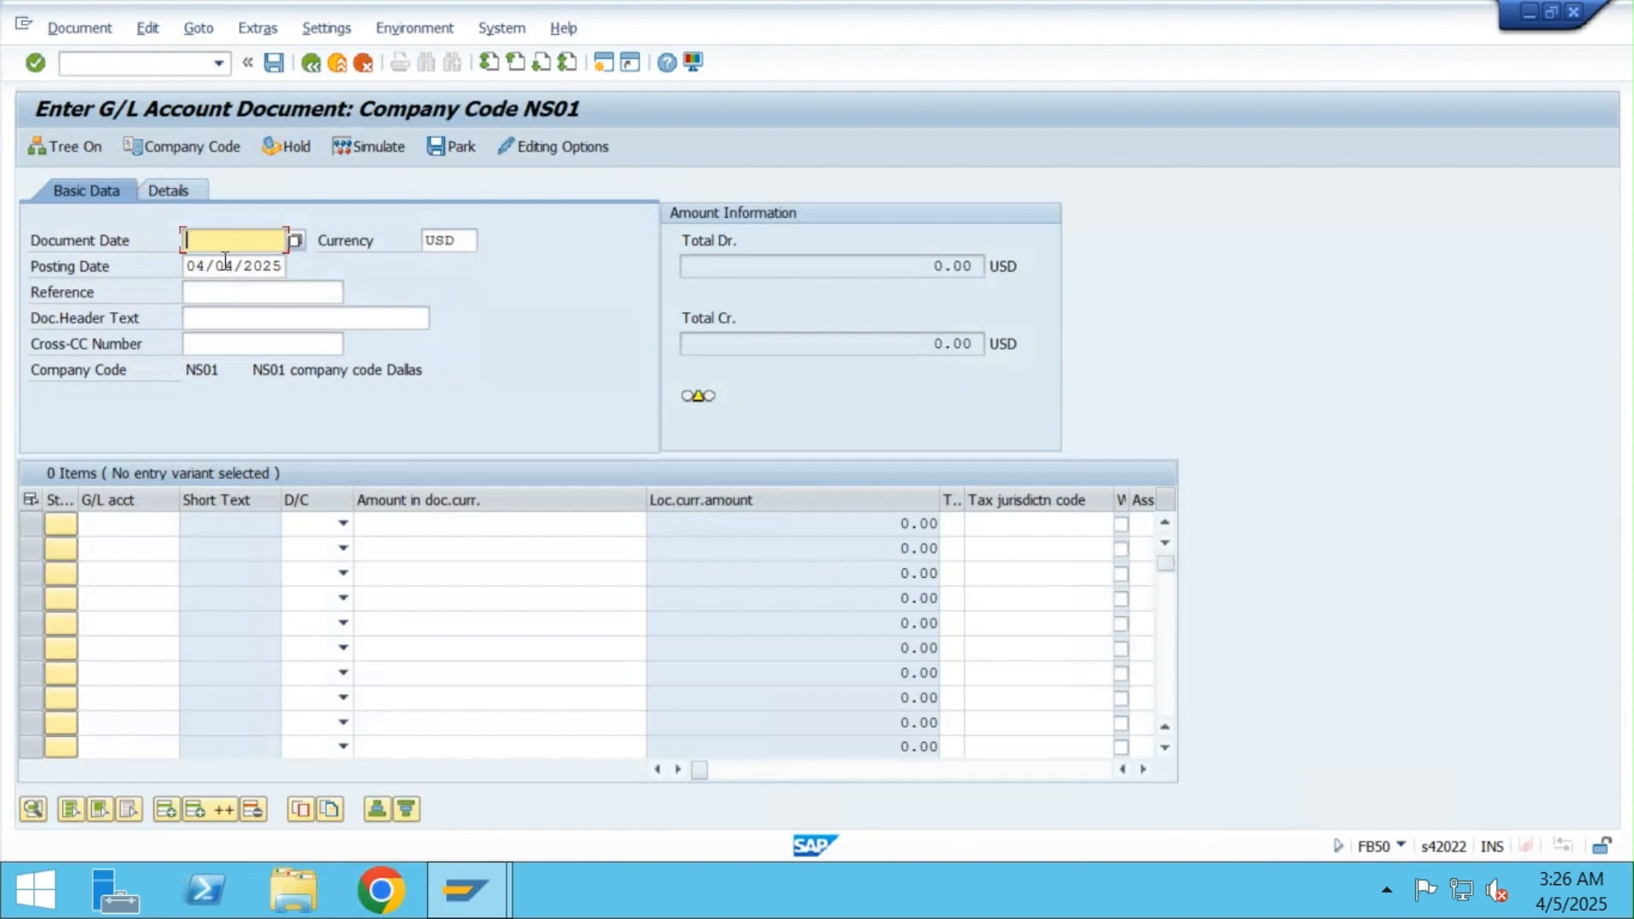
# Set the document date to 04/04/2025 and the document header text to Rent Payment
pyautogui.write('04')
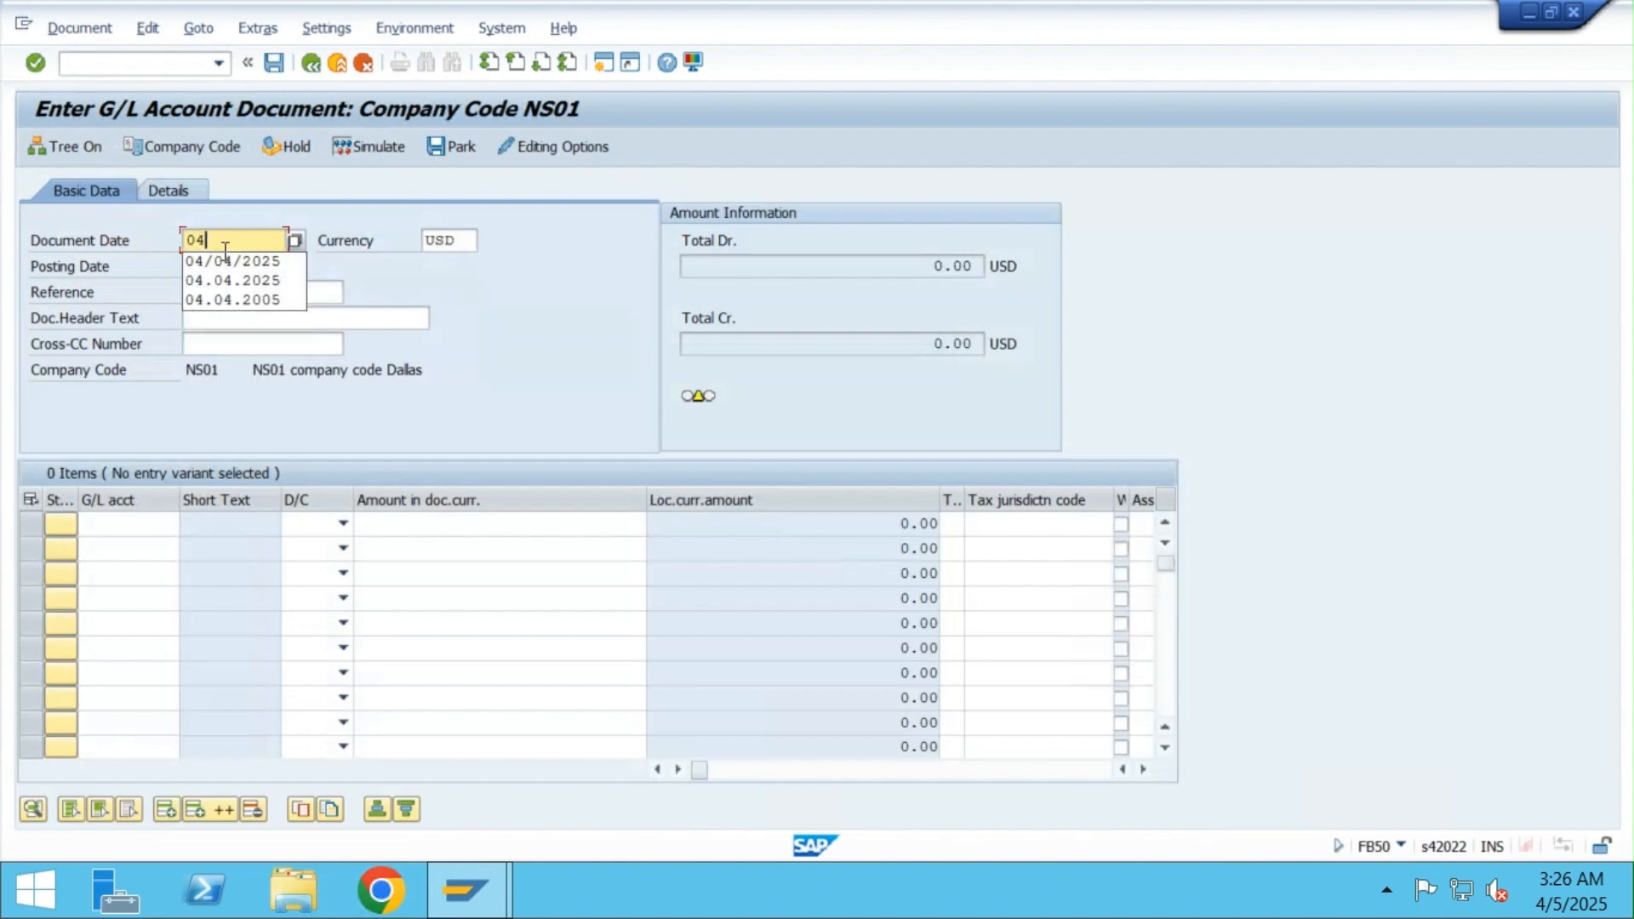
pyautogui.press('Down')
pyautogui.press('Return')
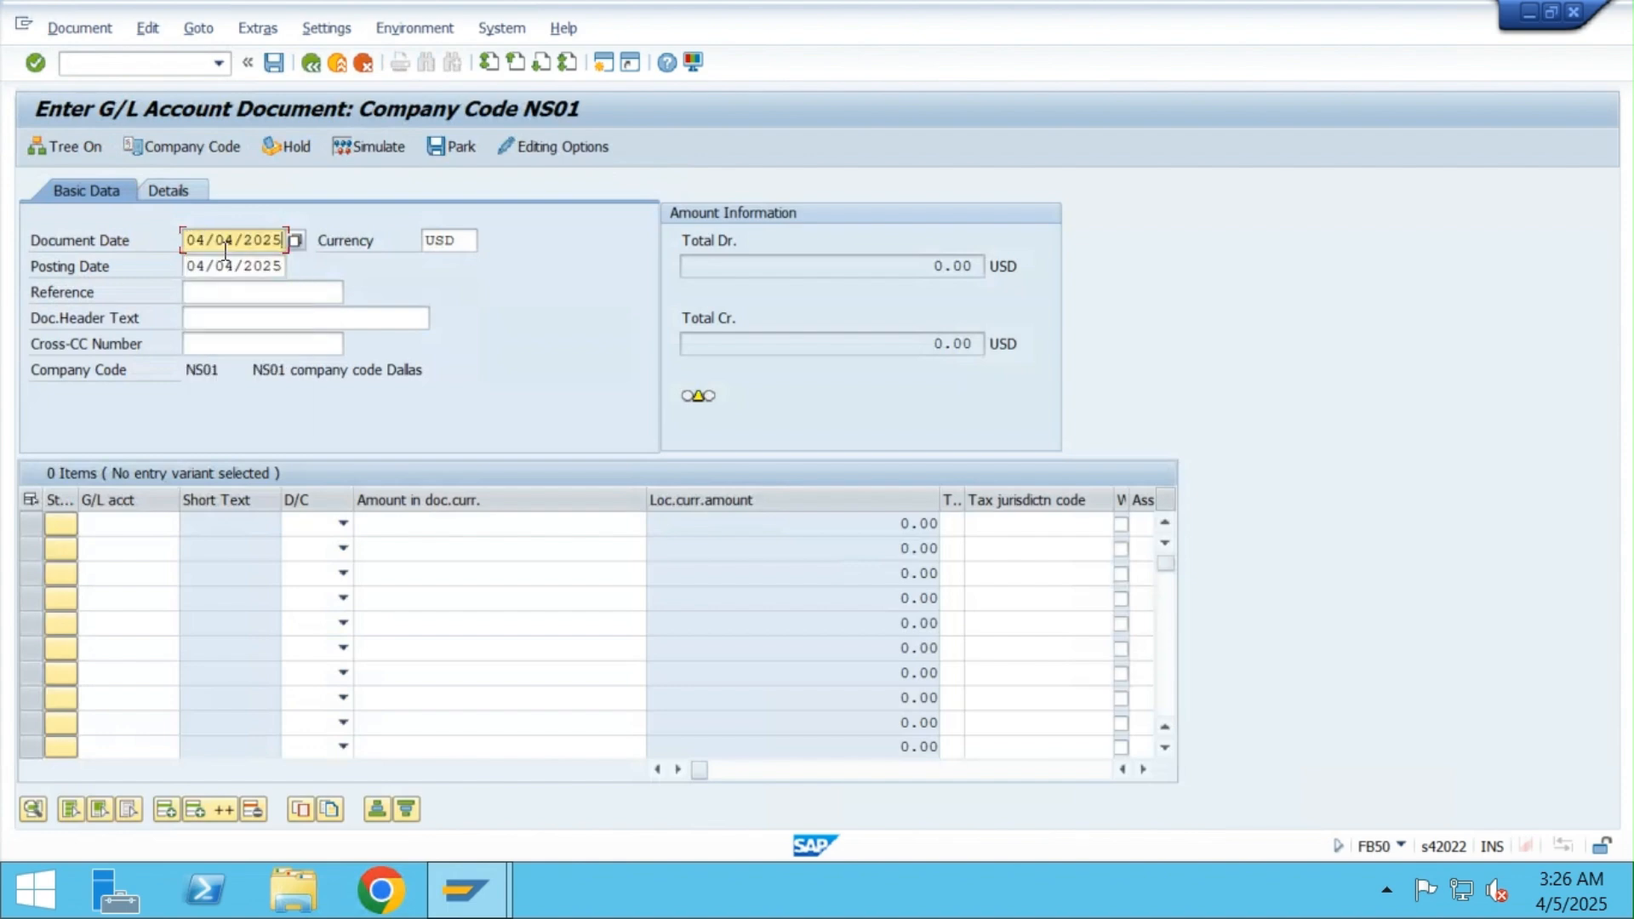
pyautogui.click(225, 320)
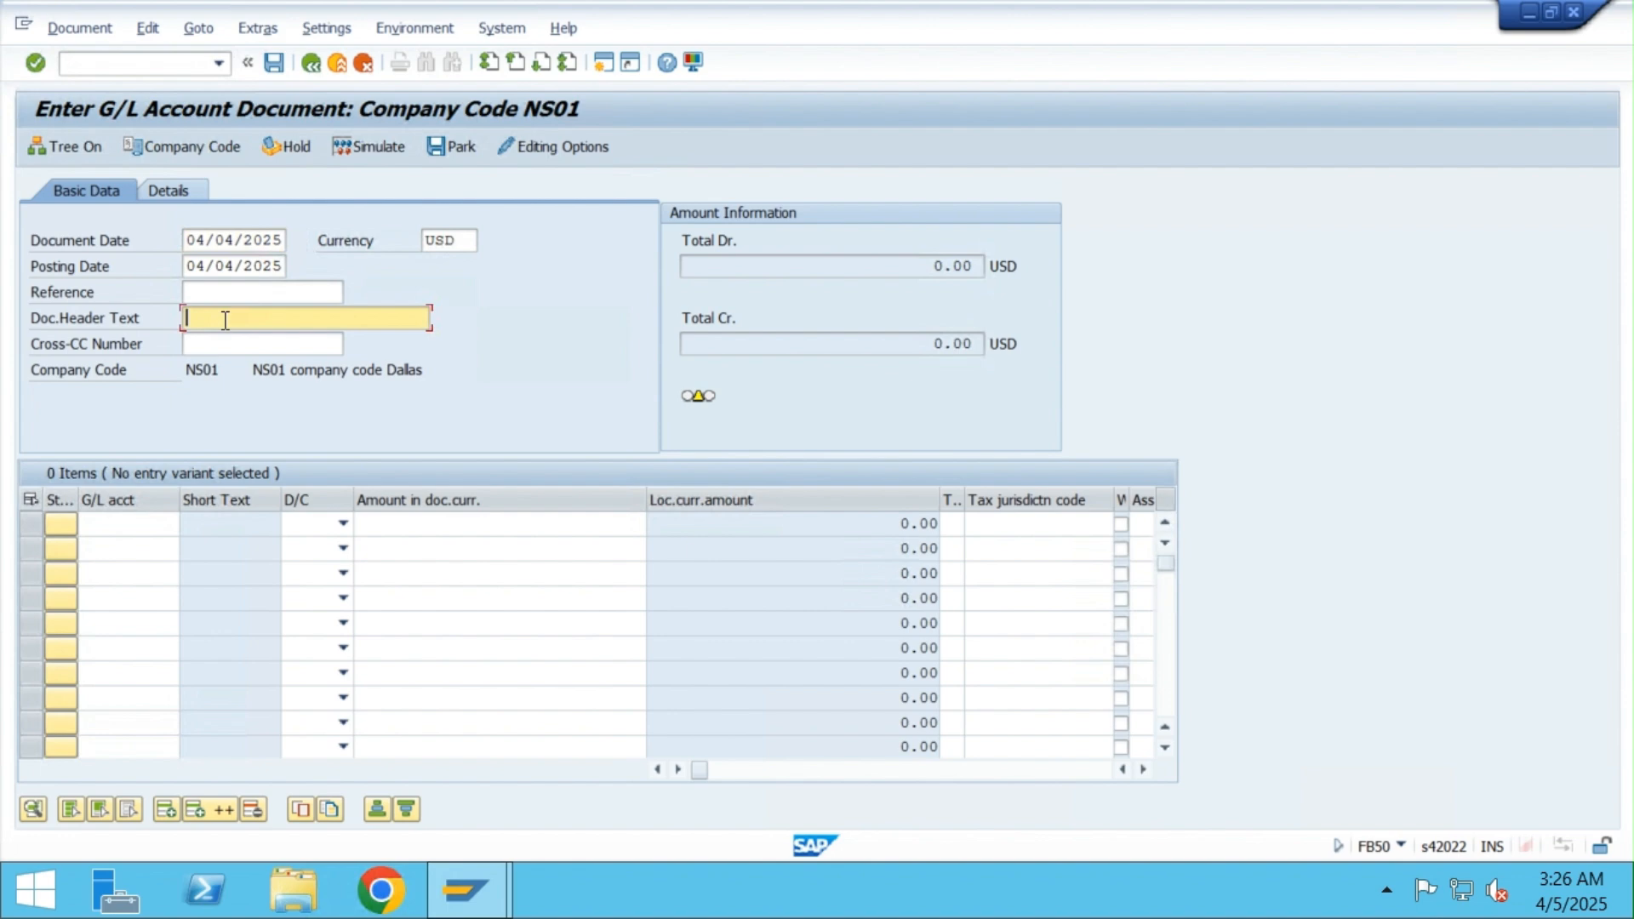
pyautogui.write('R')
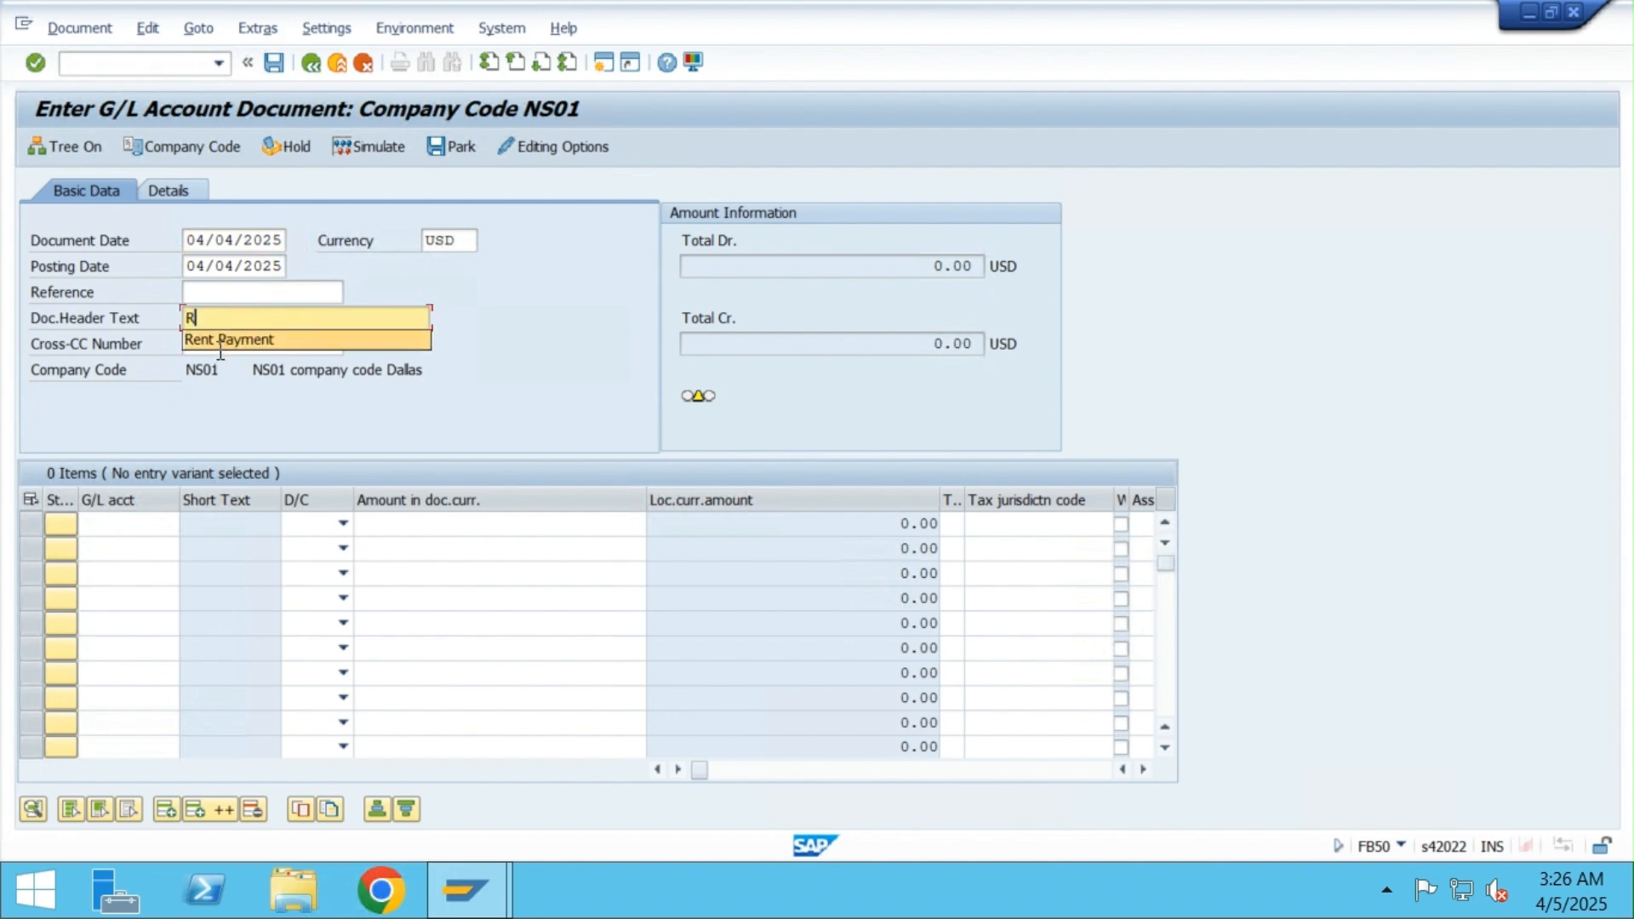
pyautogui.click(226, 337)
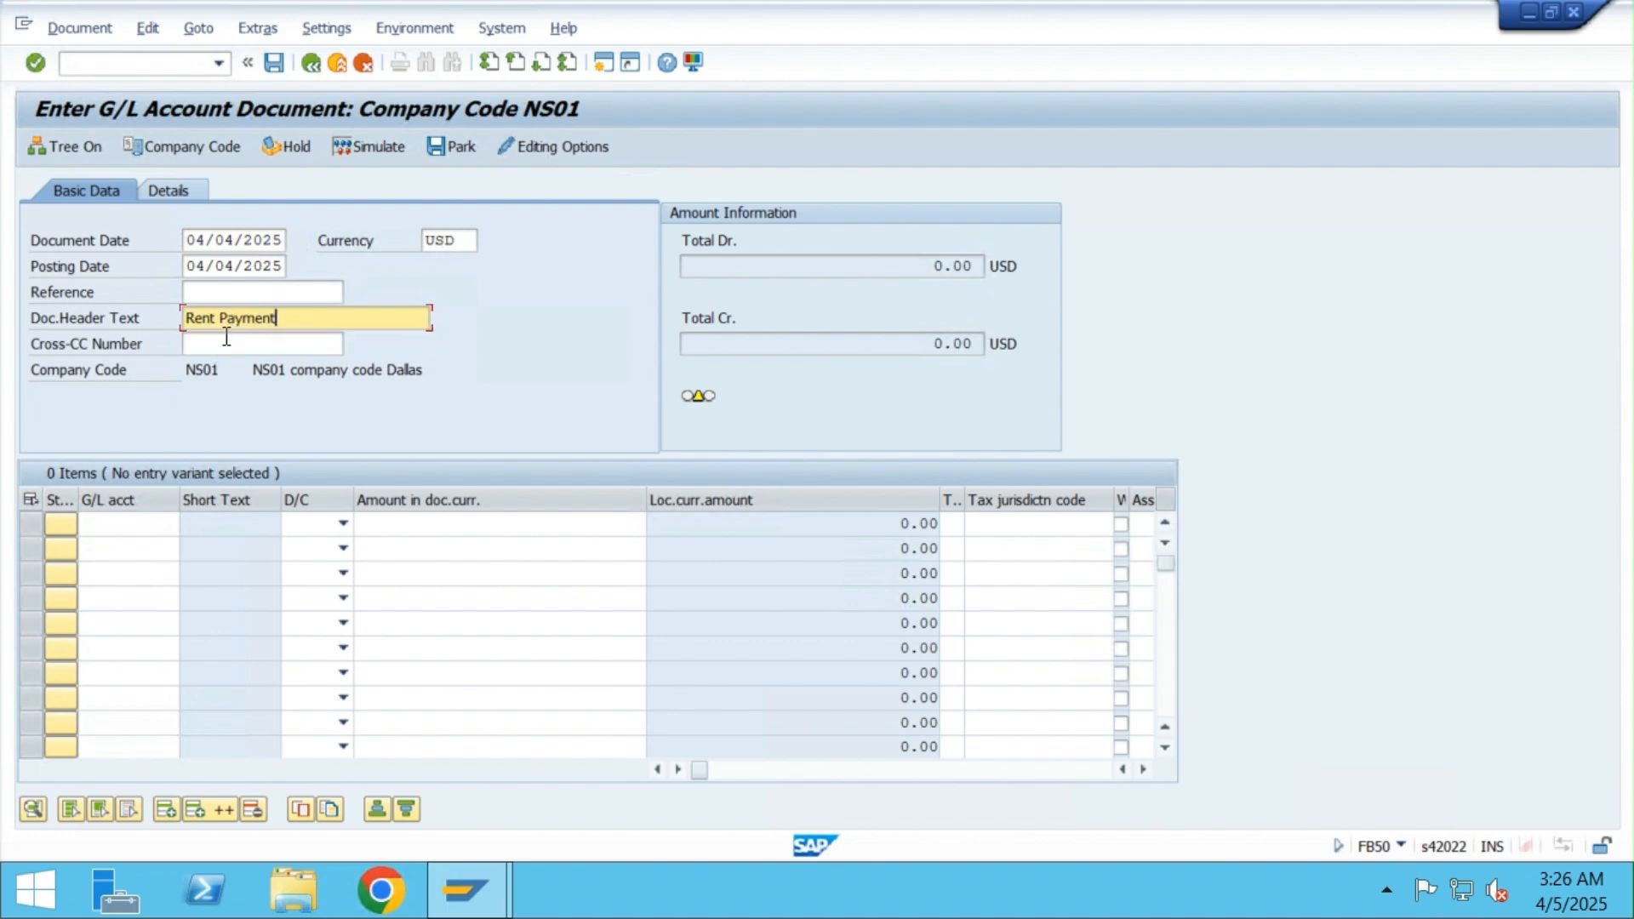
# Fill the first line item with G/L account 300005 as a debit of 800
pyautogui.click(111, 521)
pyautogui.write('300')
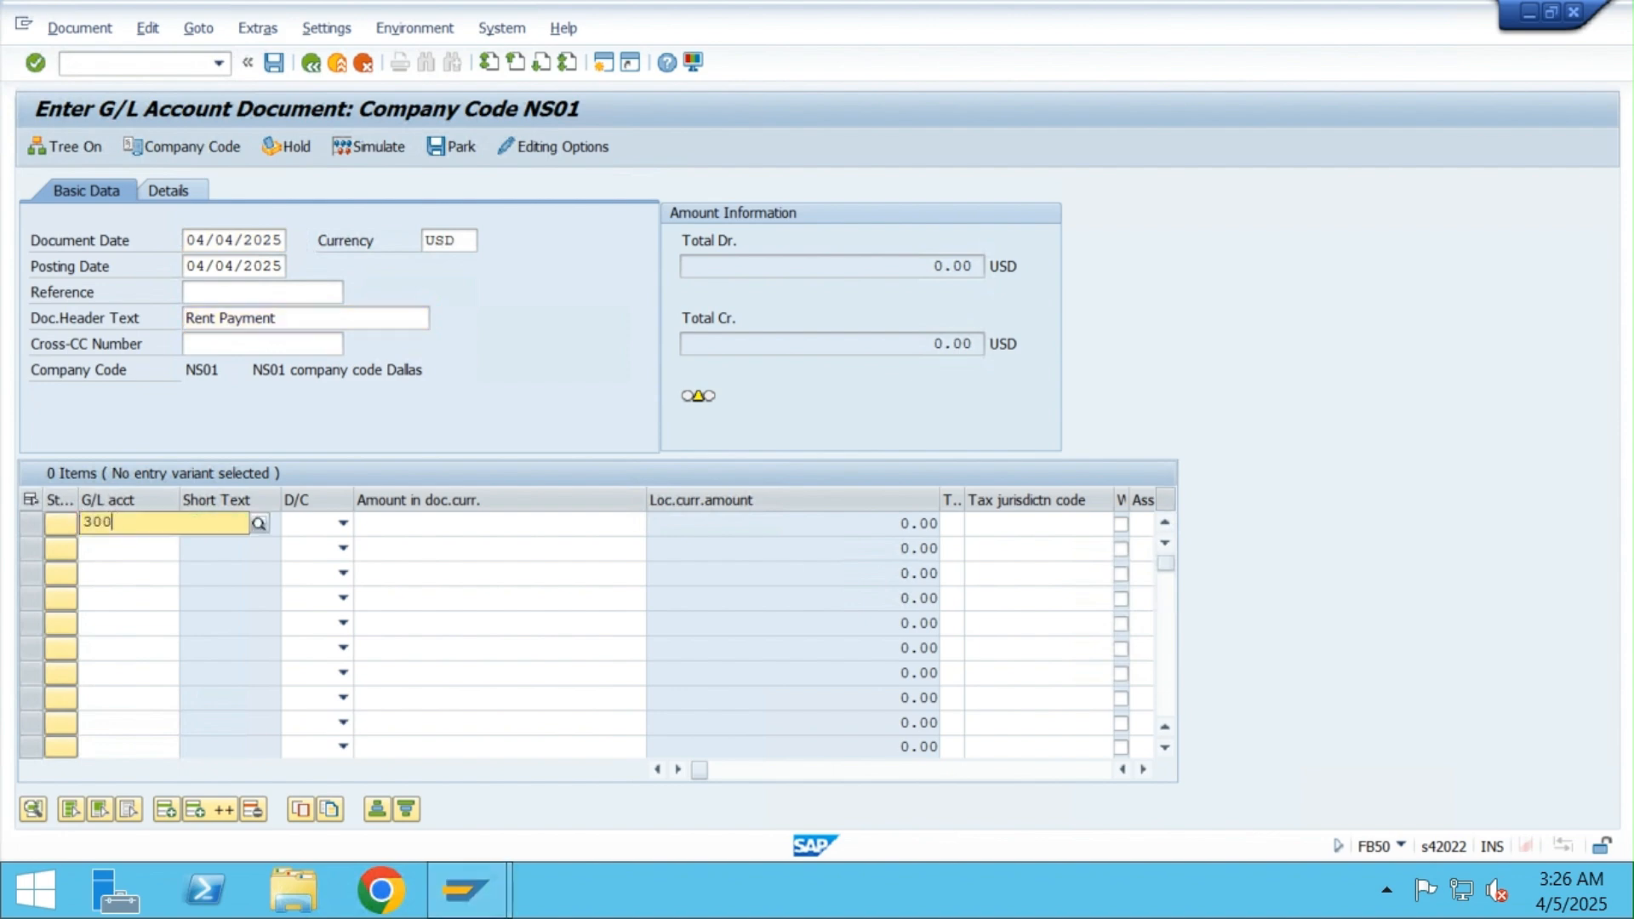
pyautogui.click(162, 570)
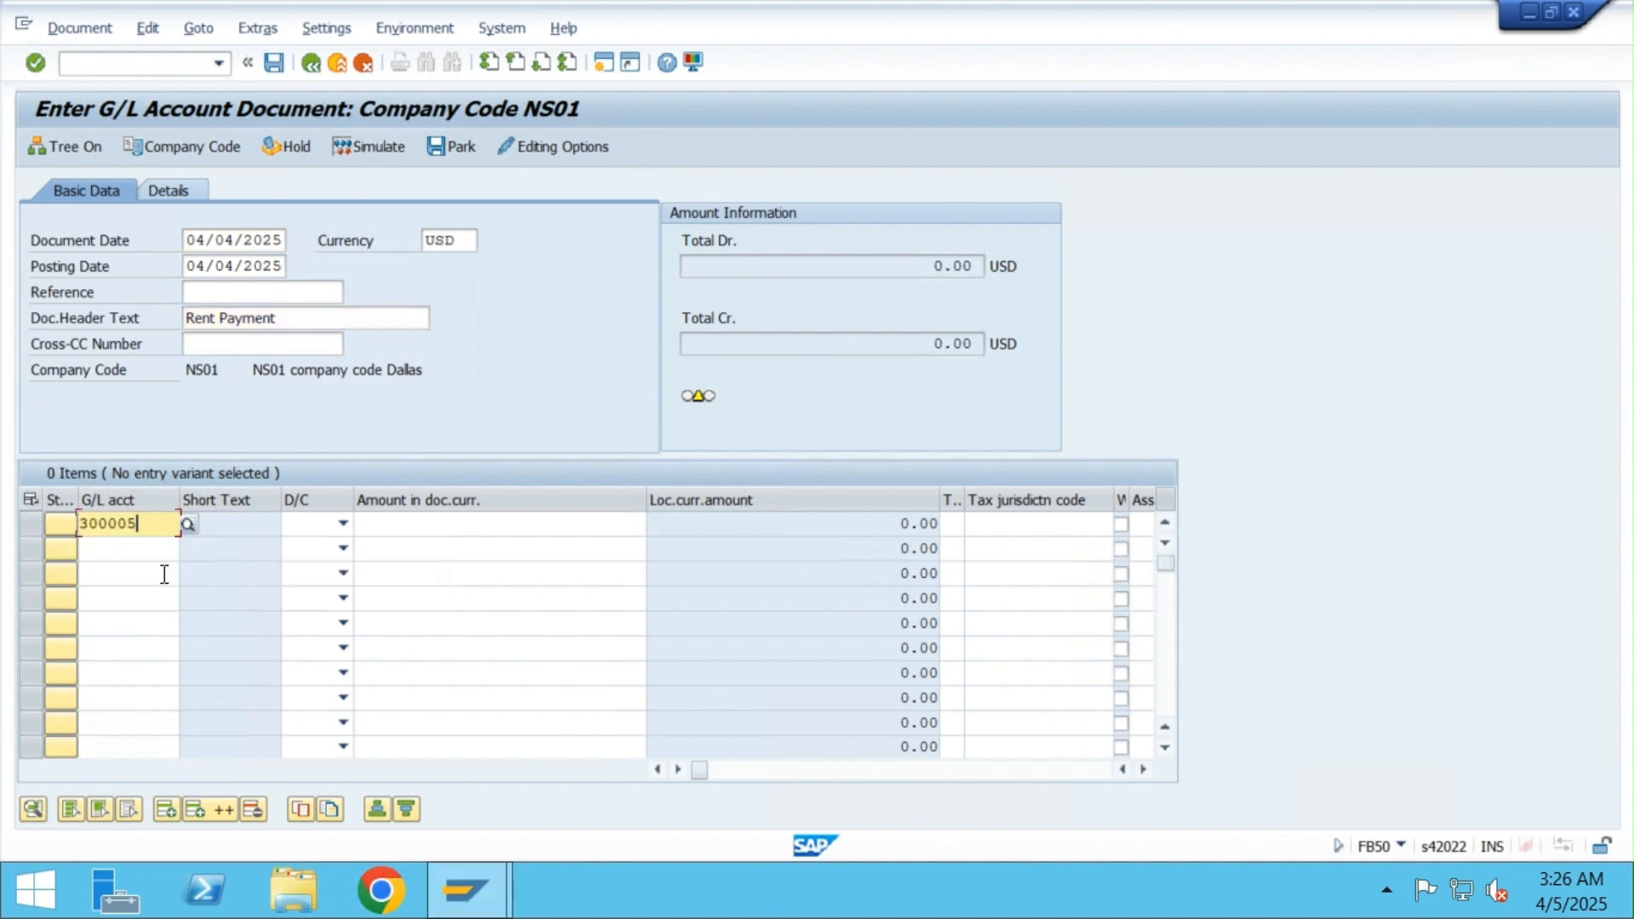
pyautogui.click(312, 531)
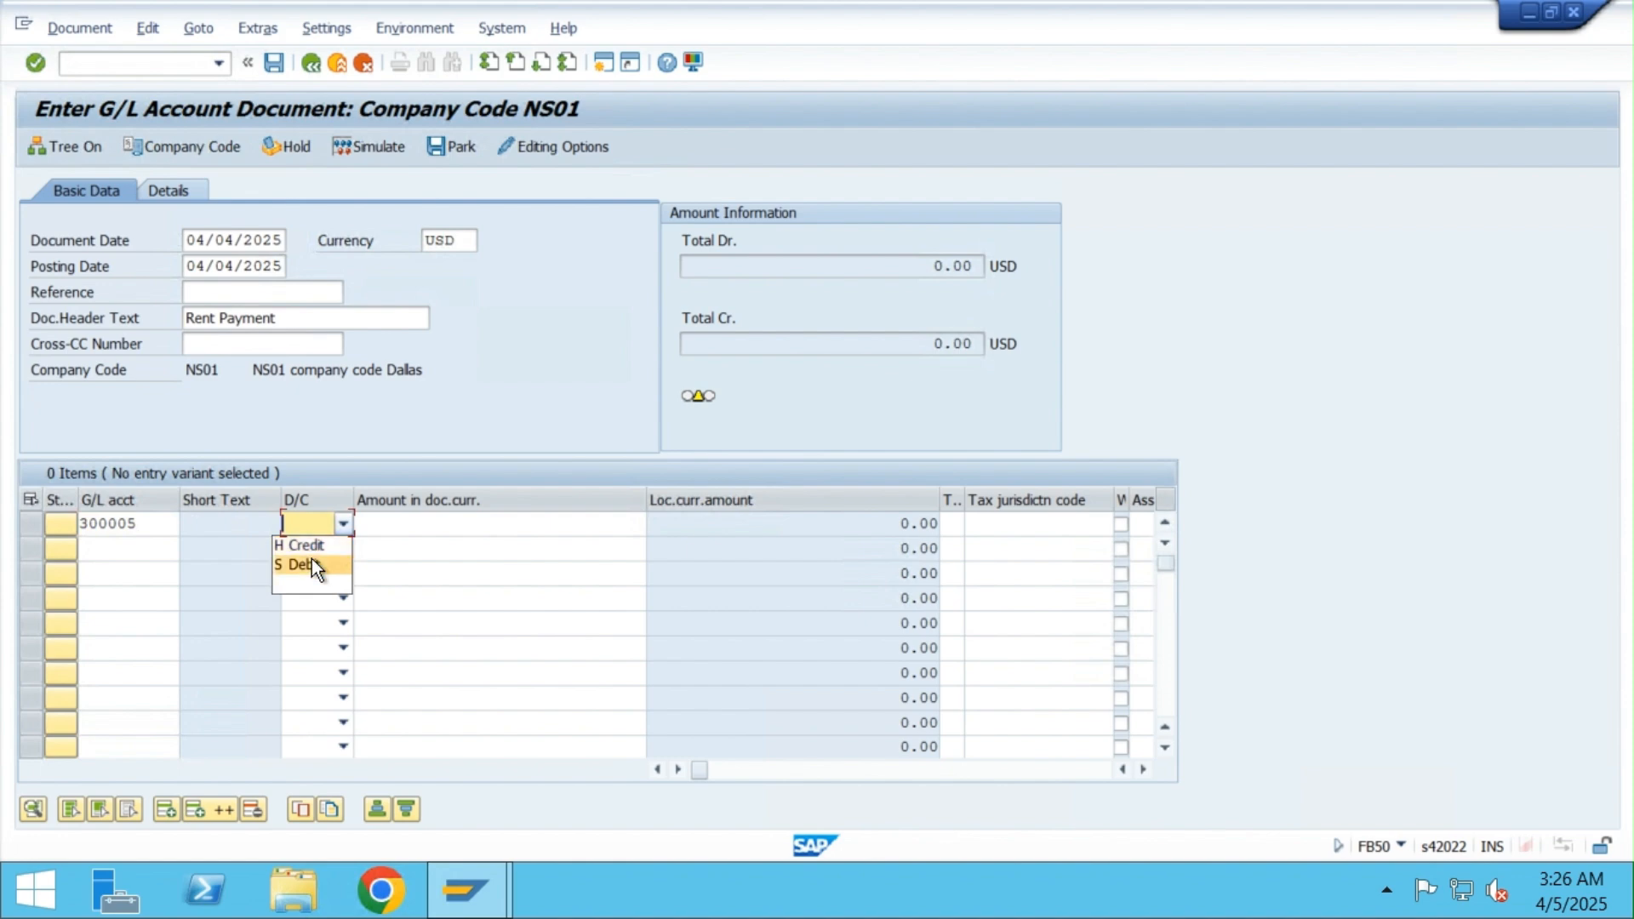
pyautogui.click(328, 564)
pyautogui.click(406, 525)
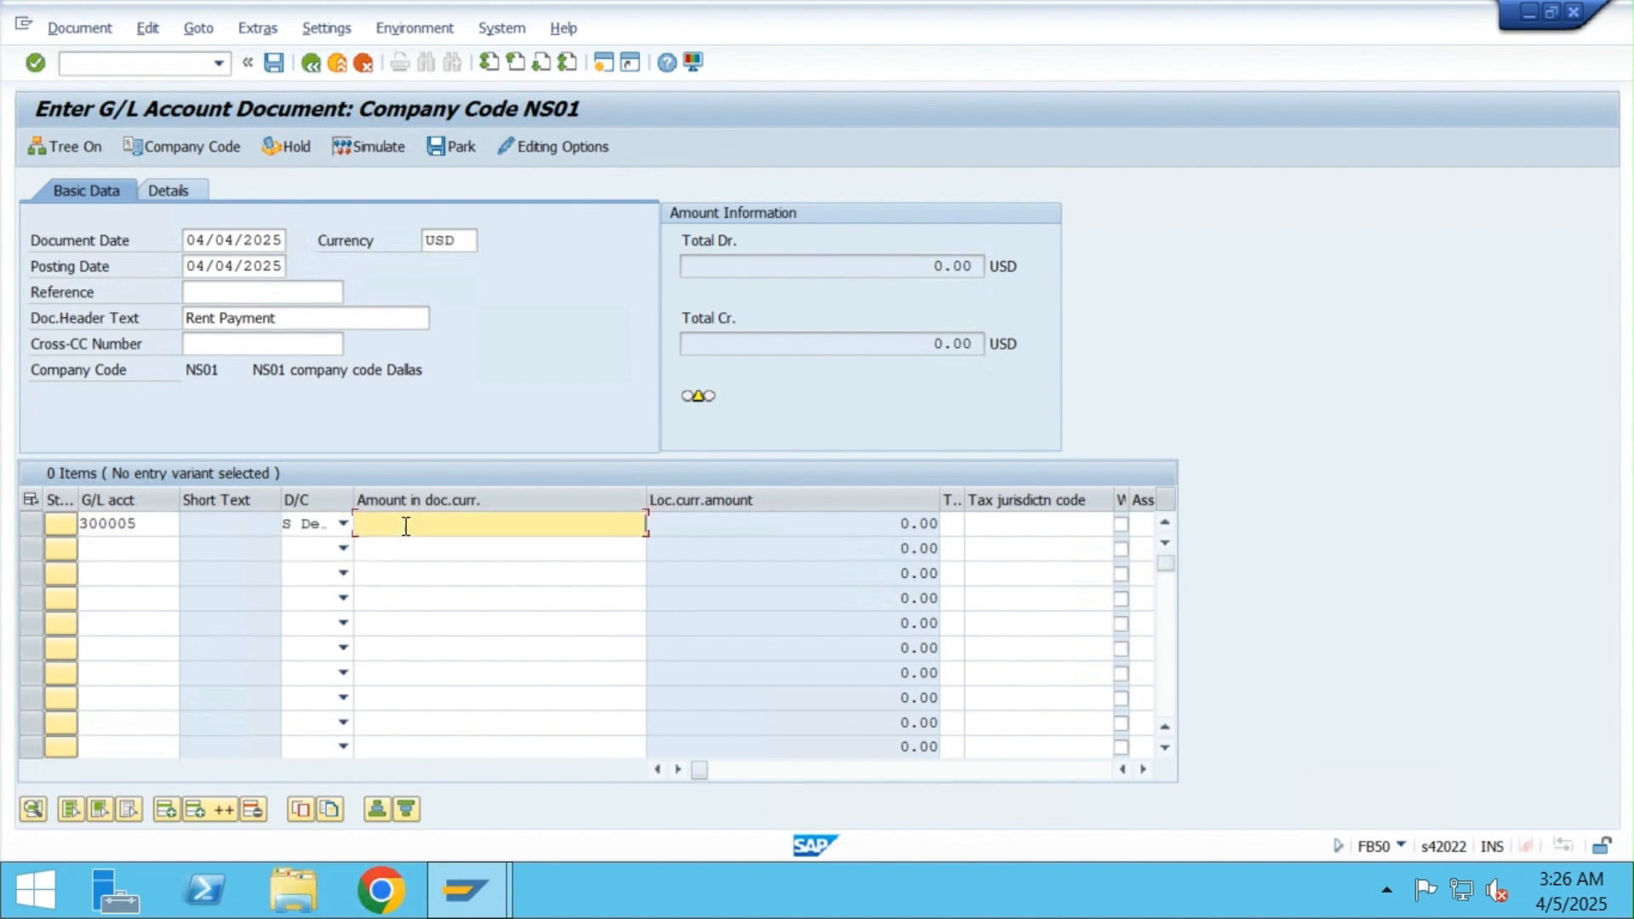
pyautogui.write('800')
# Add a second line item crediting Cash account 100010, entering * as the amount to balance the document
pyautogui.click(104, 558)
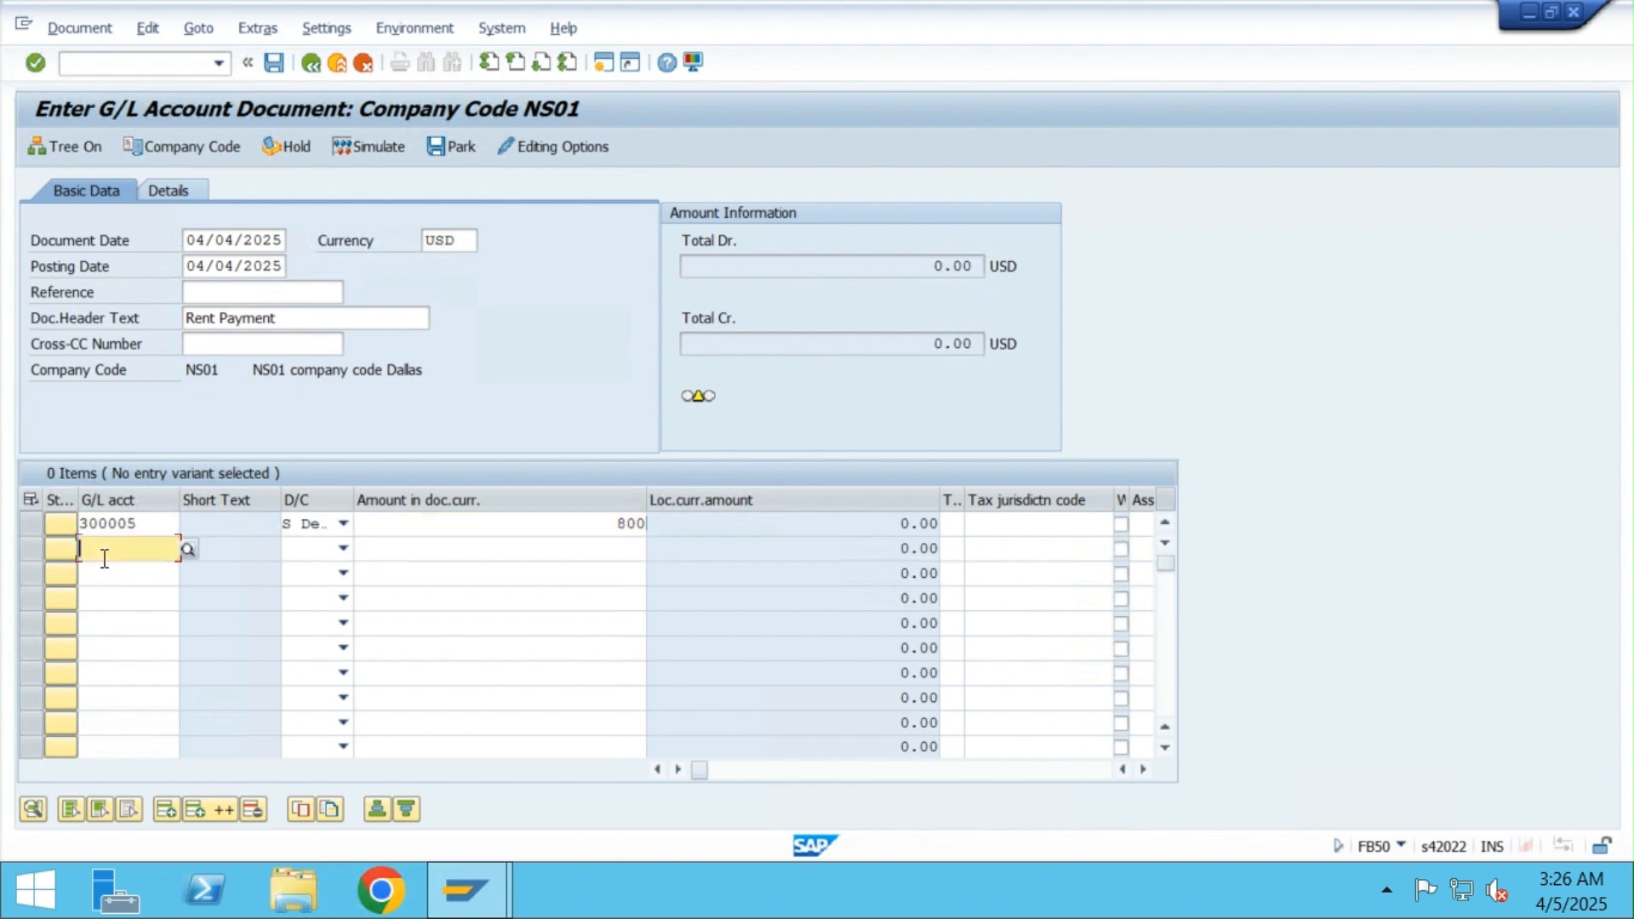
pyautogui.write('100')
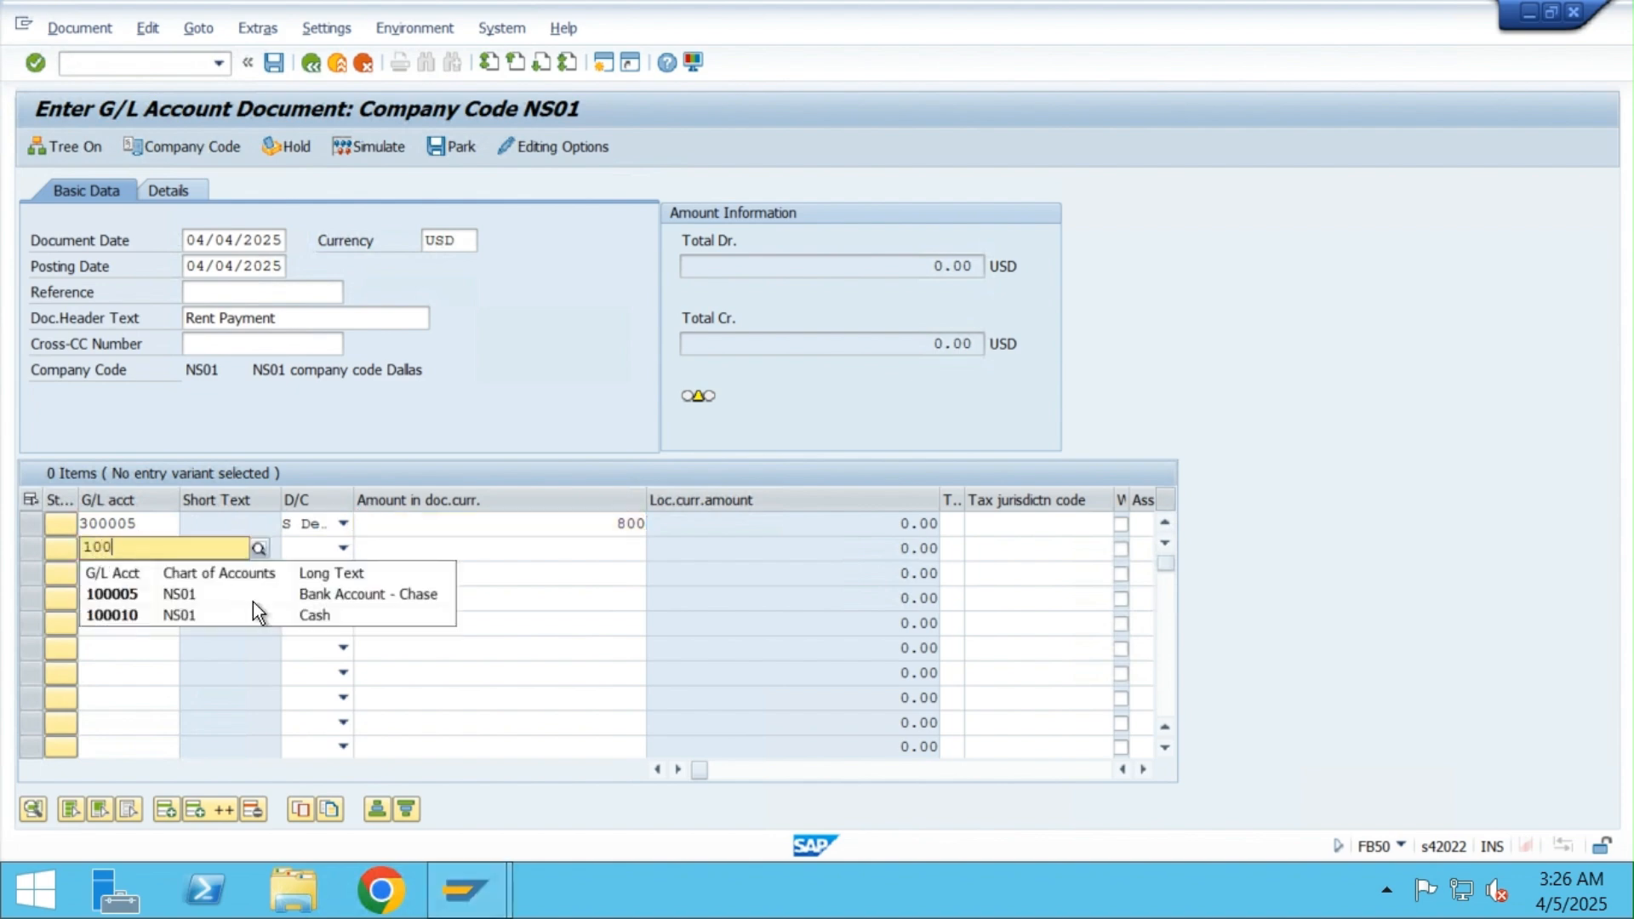
pyautogui.click(253, 610)
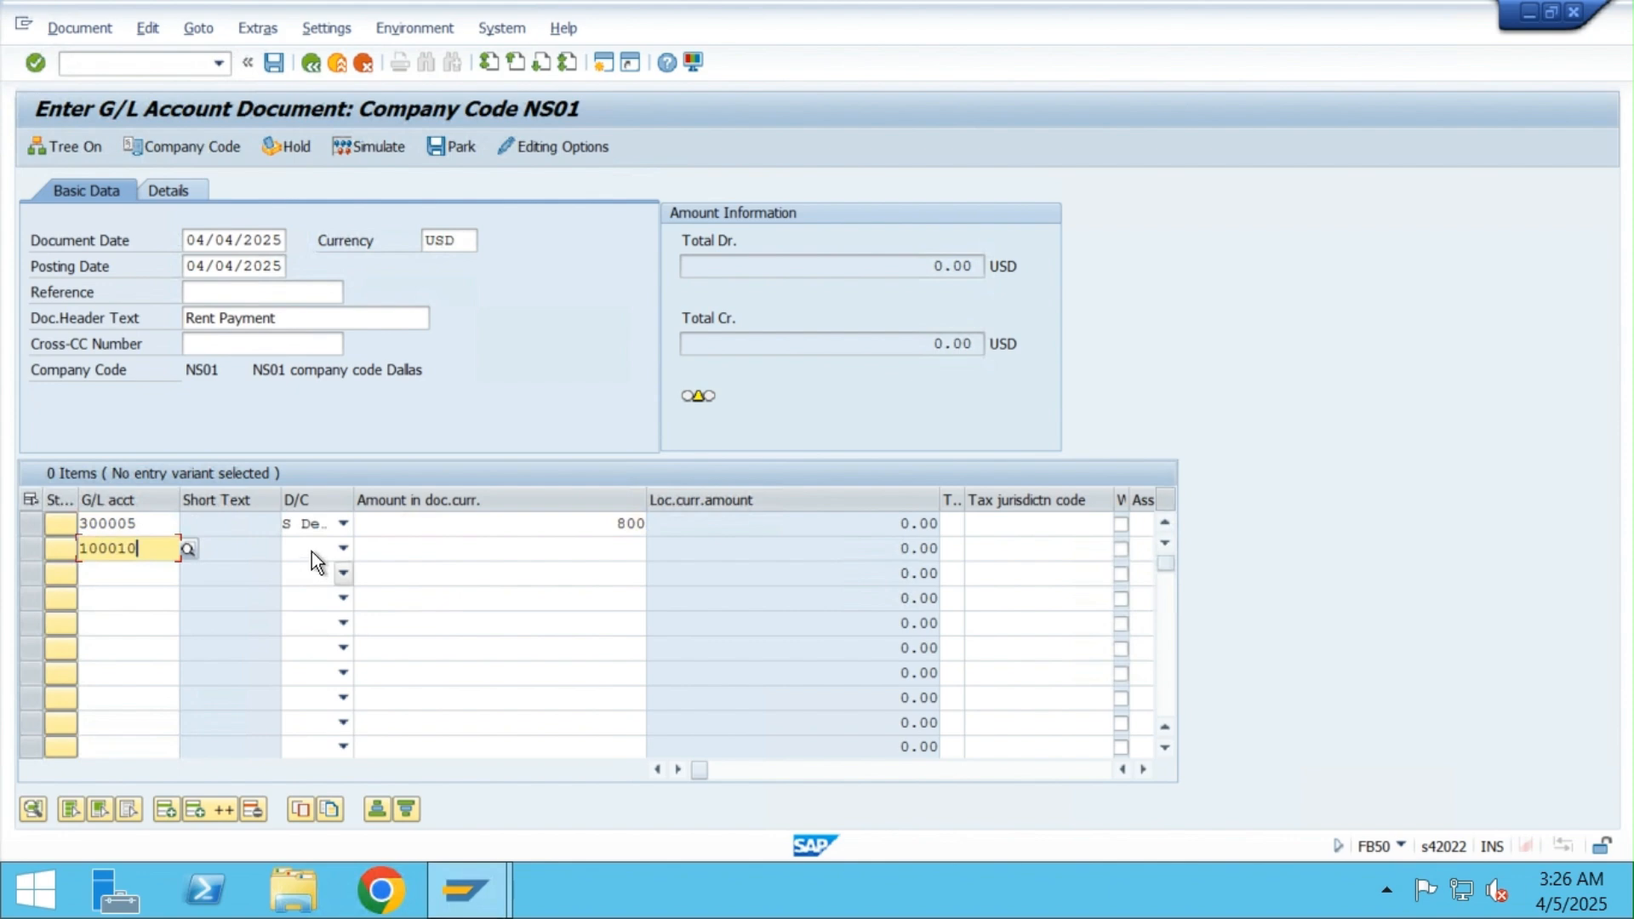
pyautogui.click(311, 551)
pyautogui.click(311, 551)
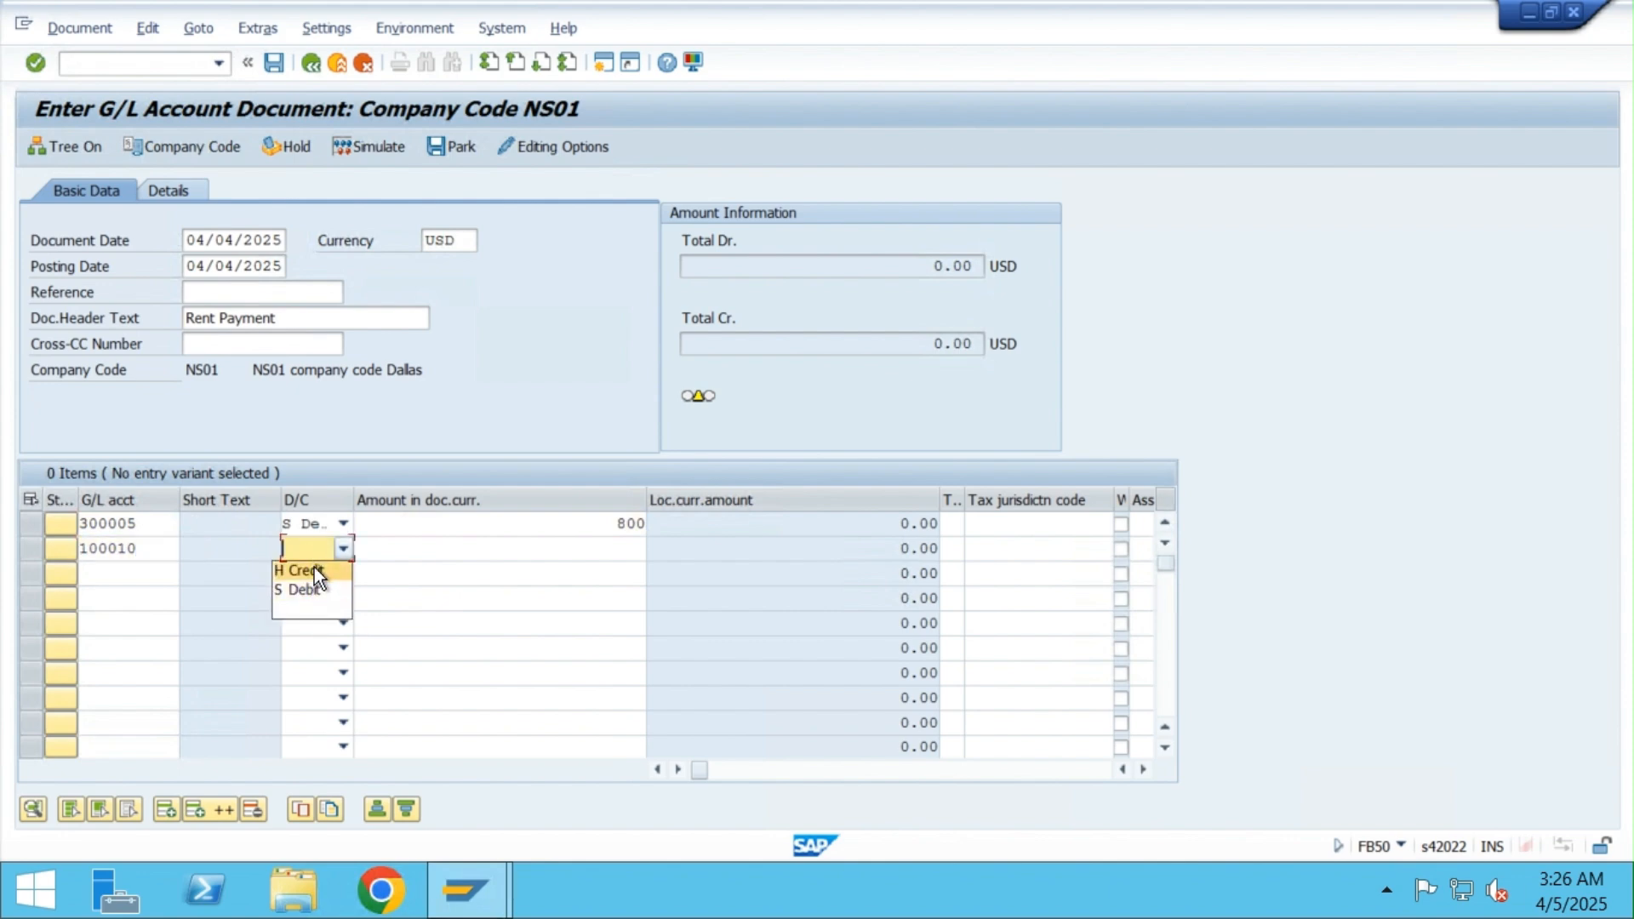
pyautogui.click(314, 568)
pyautogui.click(437, 541)
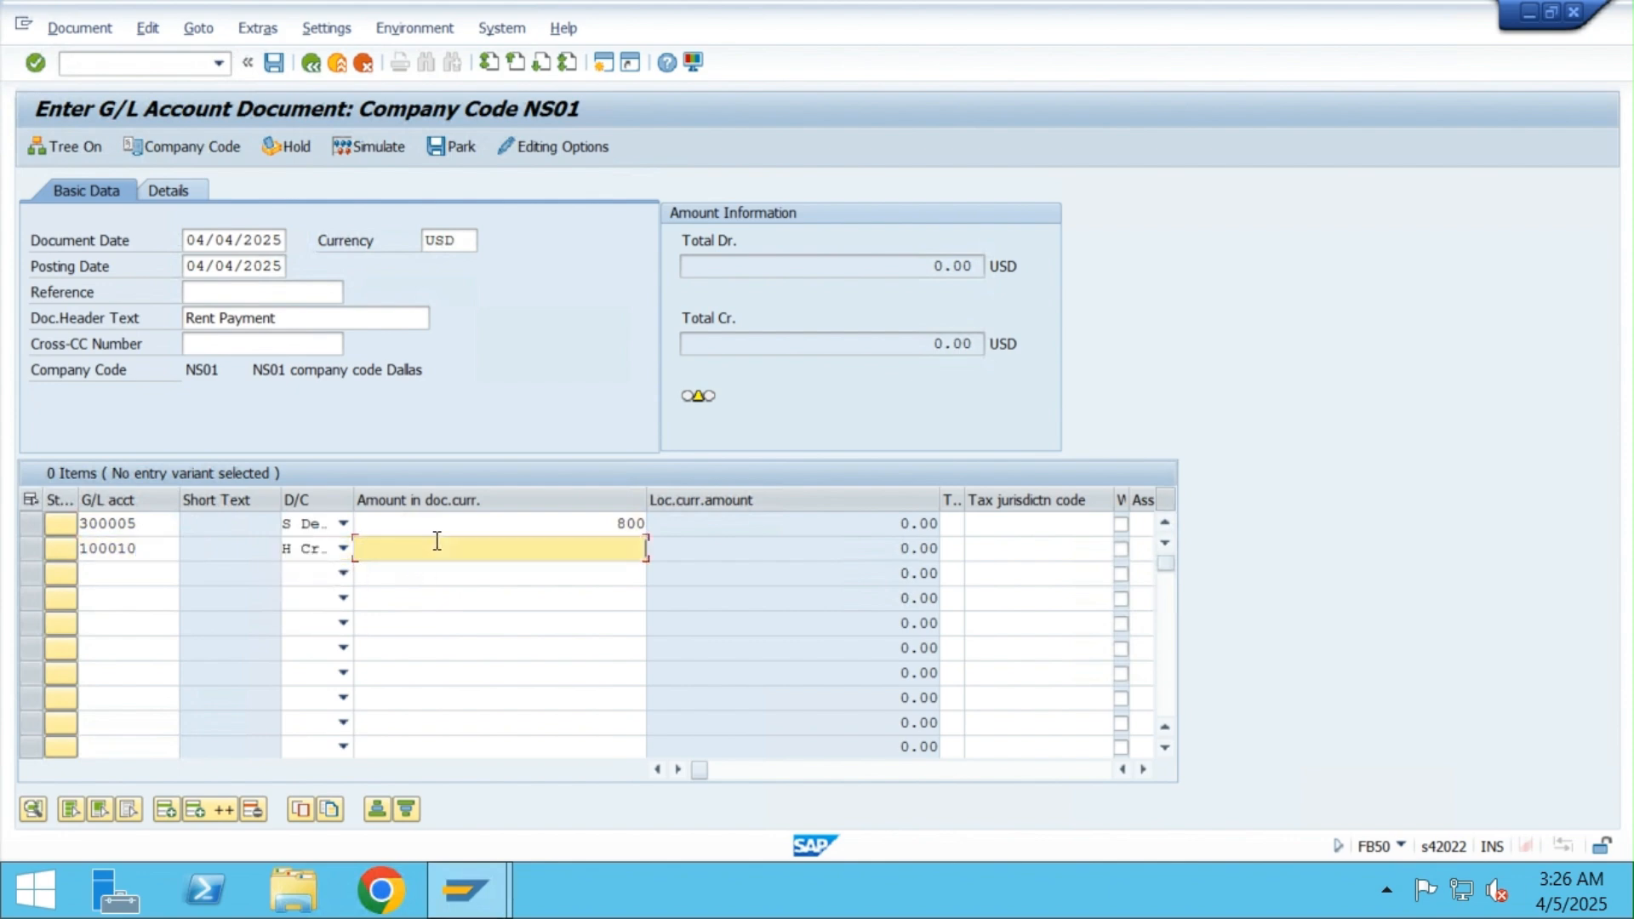
pyautogui.write('*')
pyautogui.press('Return')
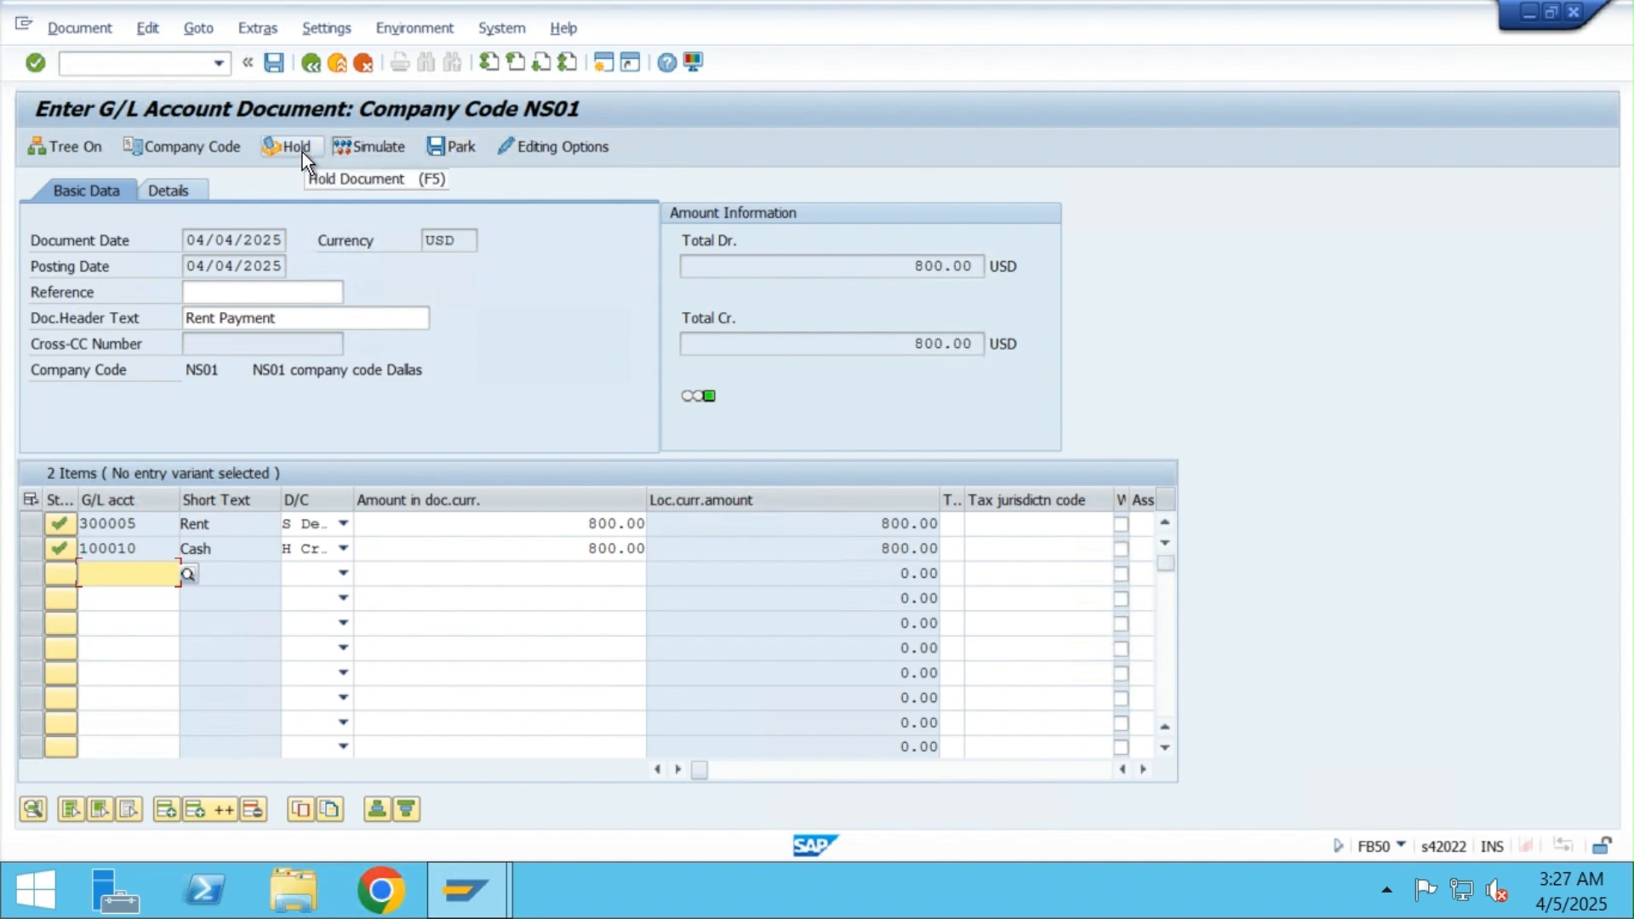
# Park the rent document and exit G/L document entry, accepting the loss of unsaved data
pyautogui.click(462, 145)
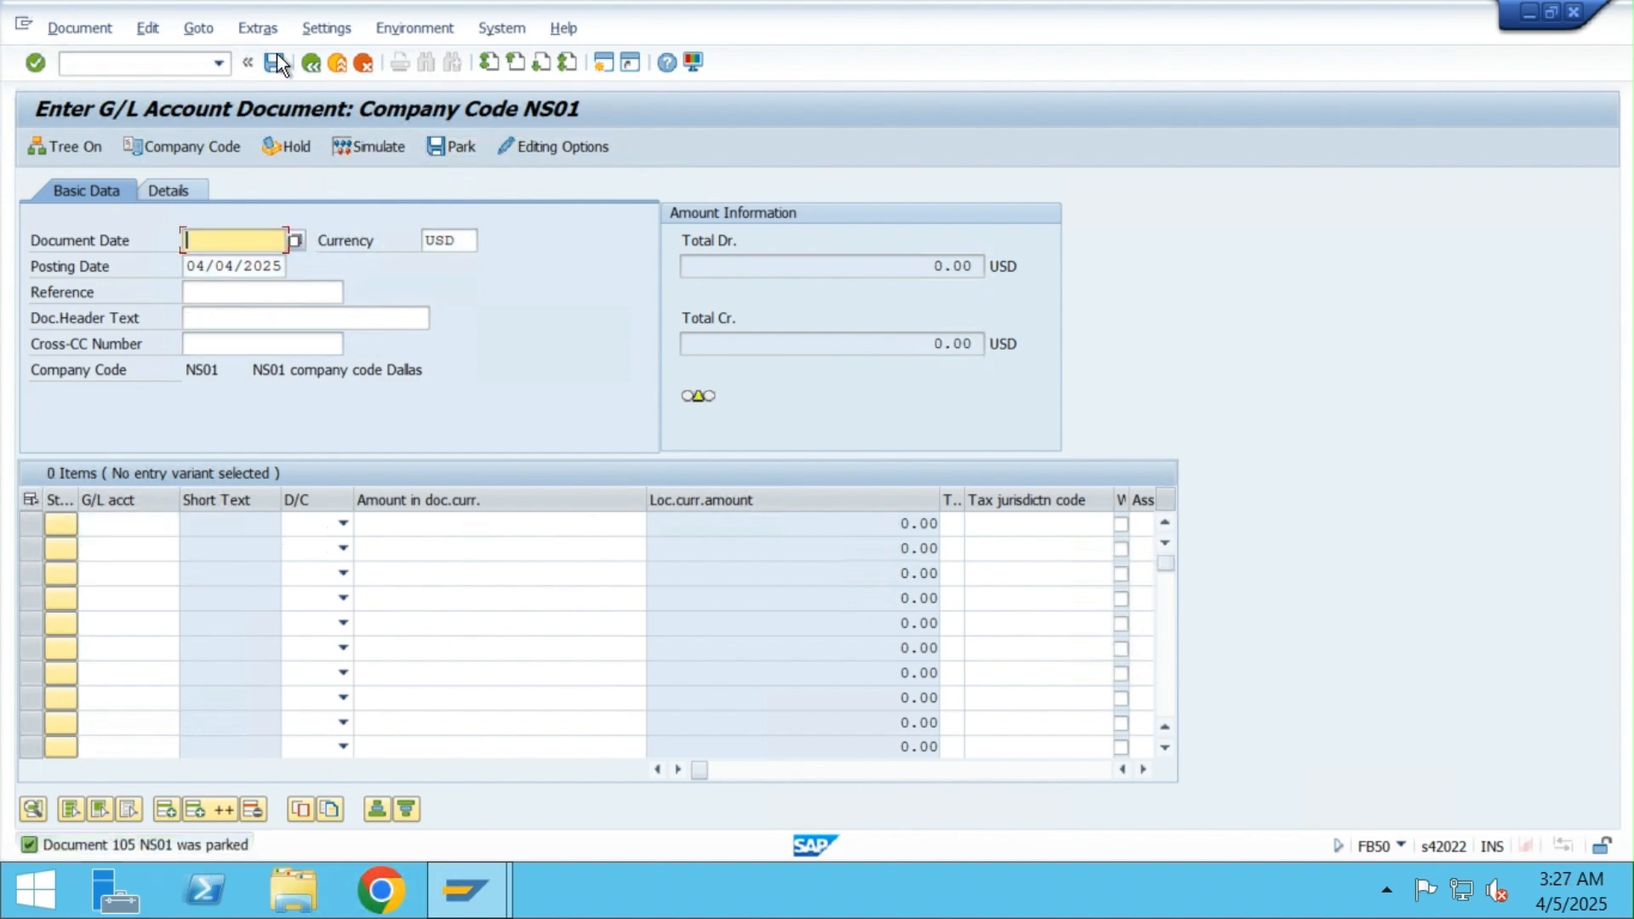
pyautogui.click(339, 62)
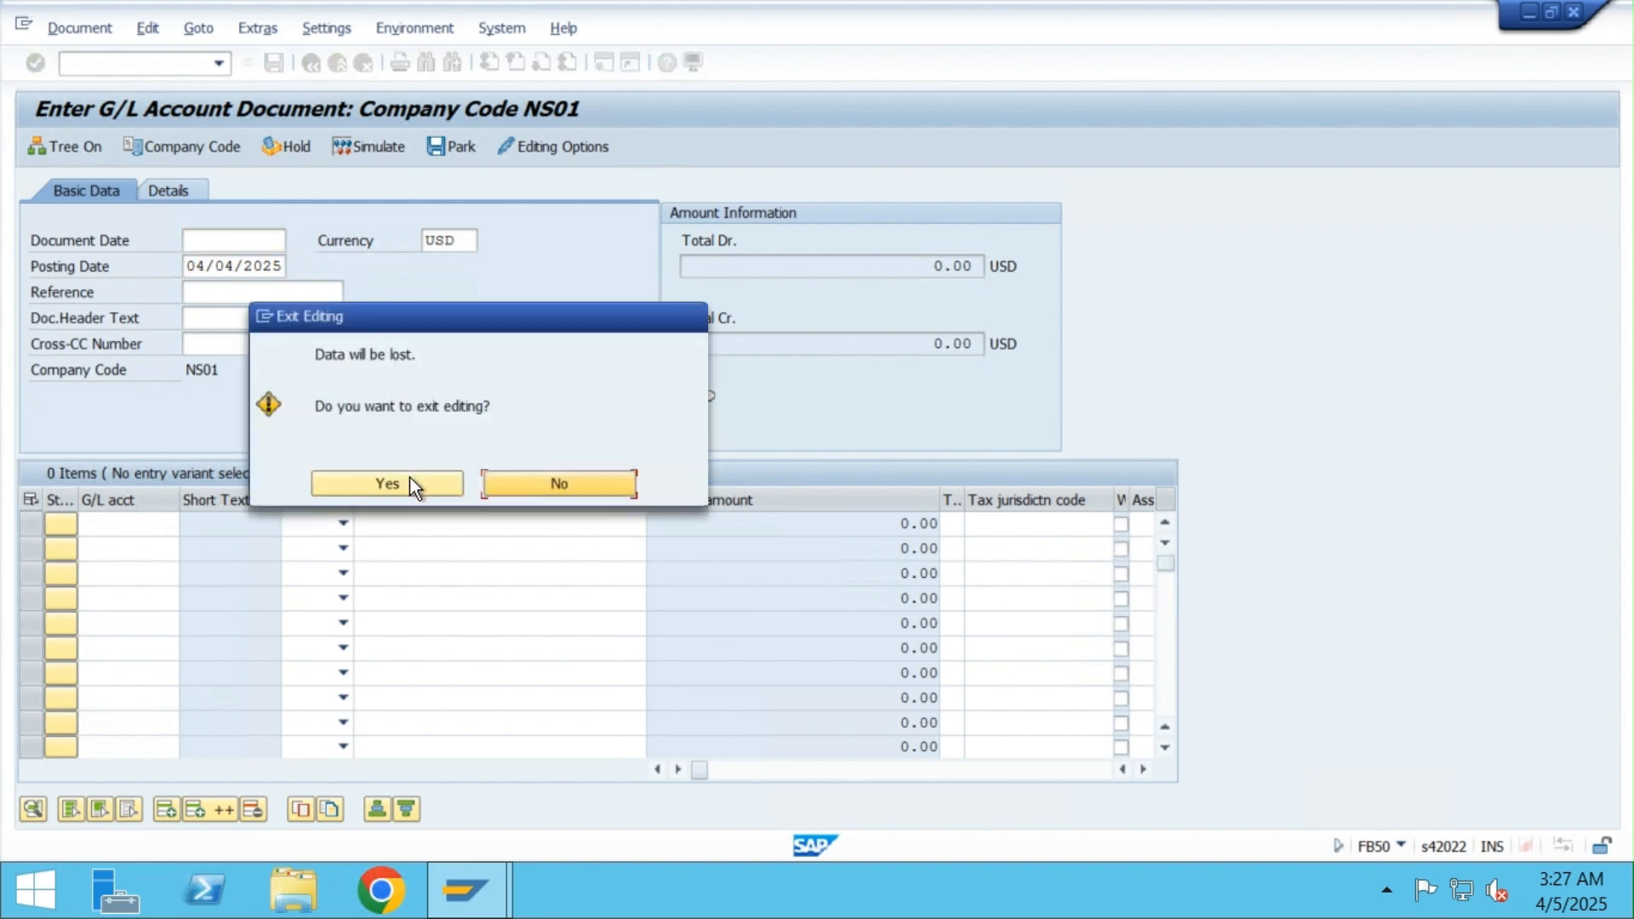
pyautogui.click(410, 477)
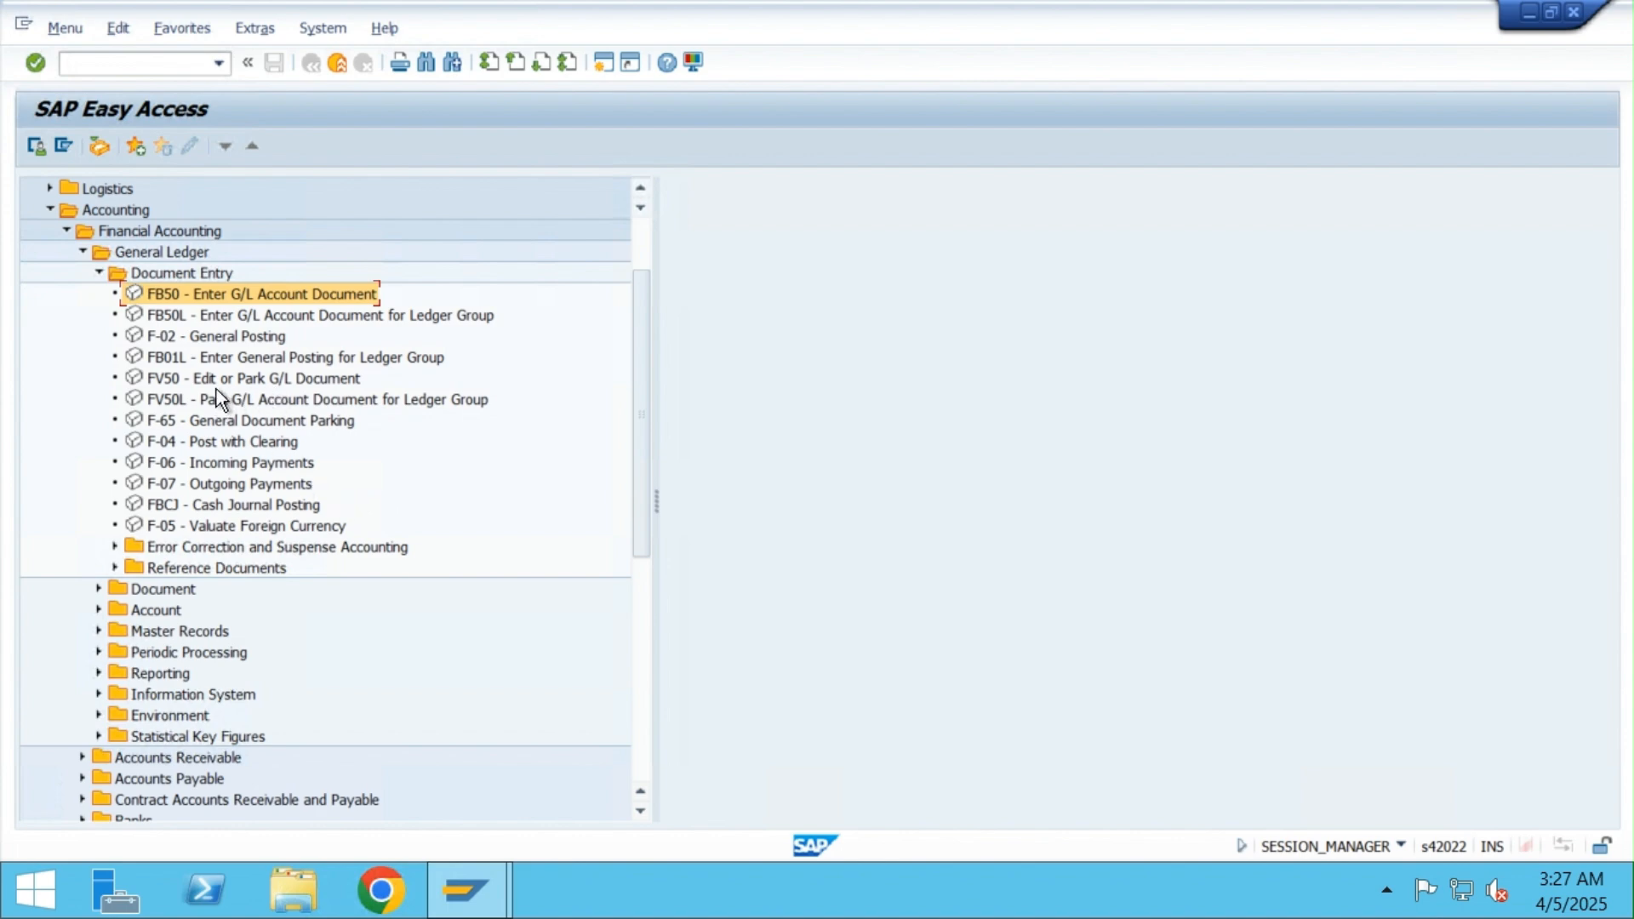
# Open the FV50 Edit or Park G/L Document transaction and start selecting a parked document
pyautogui.doubleClick(176, 376)
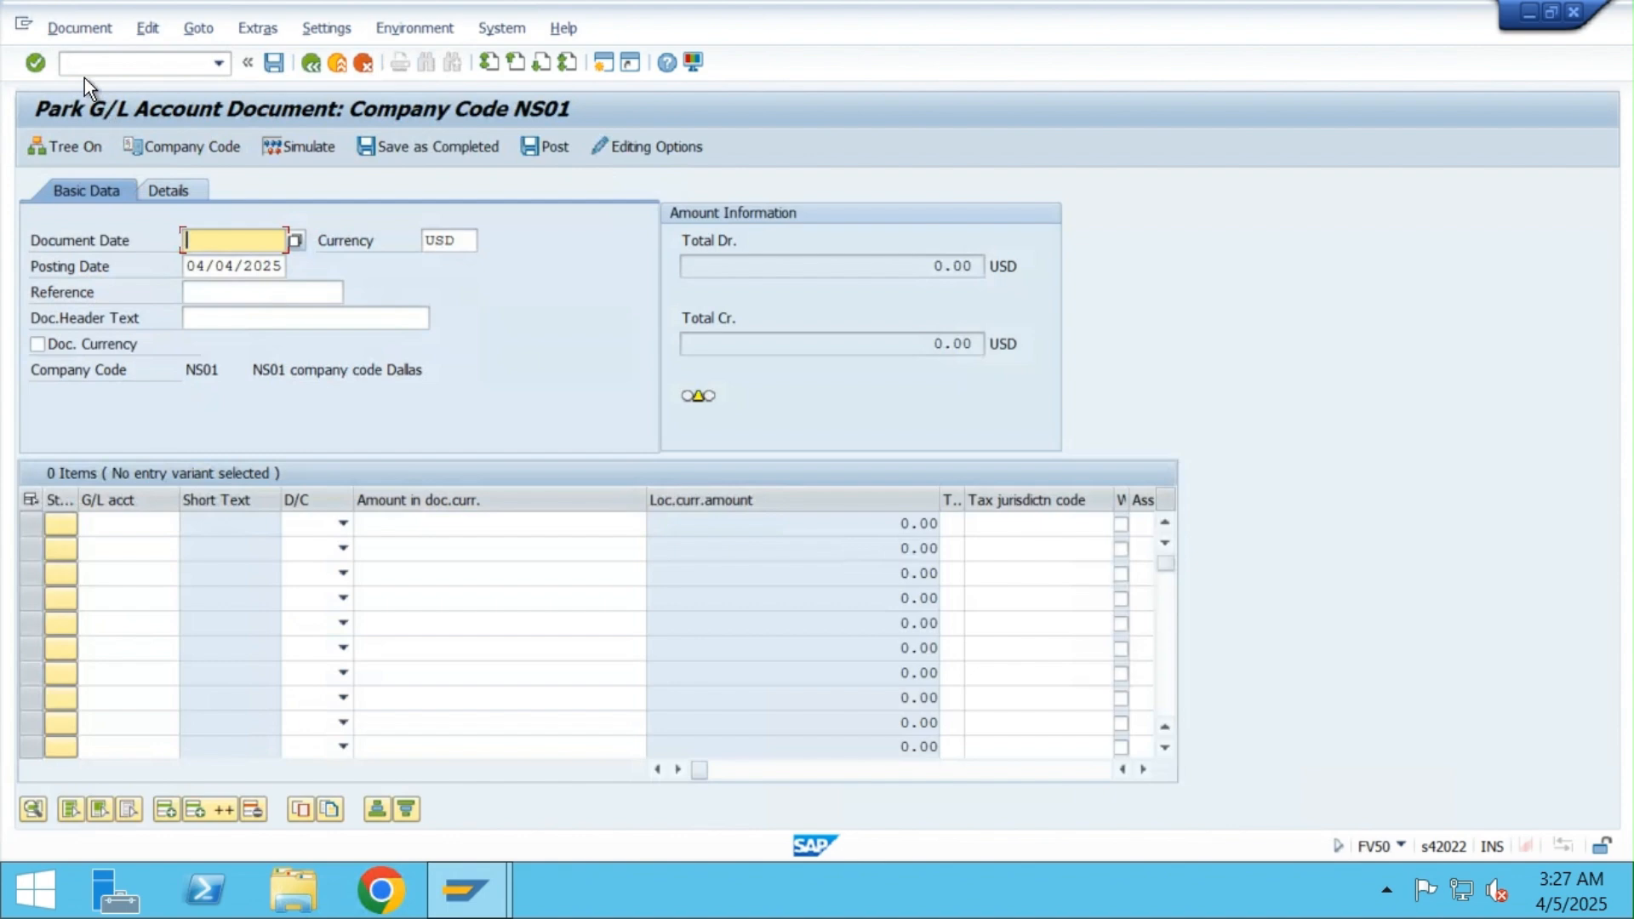
pyautogui.click(74, 26)
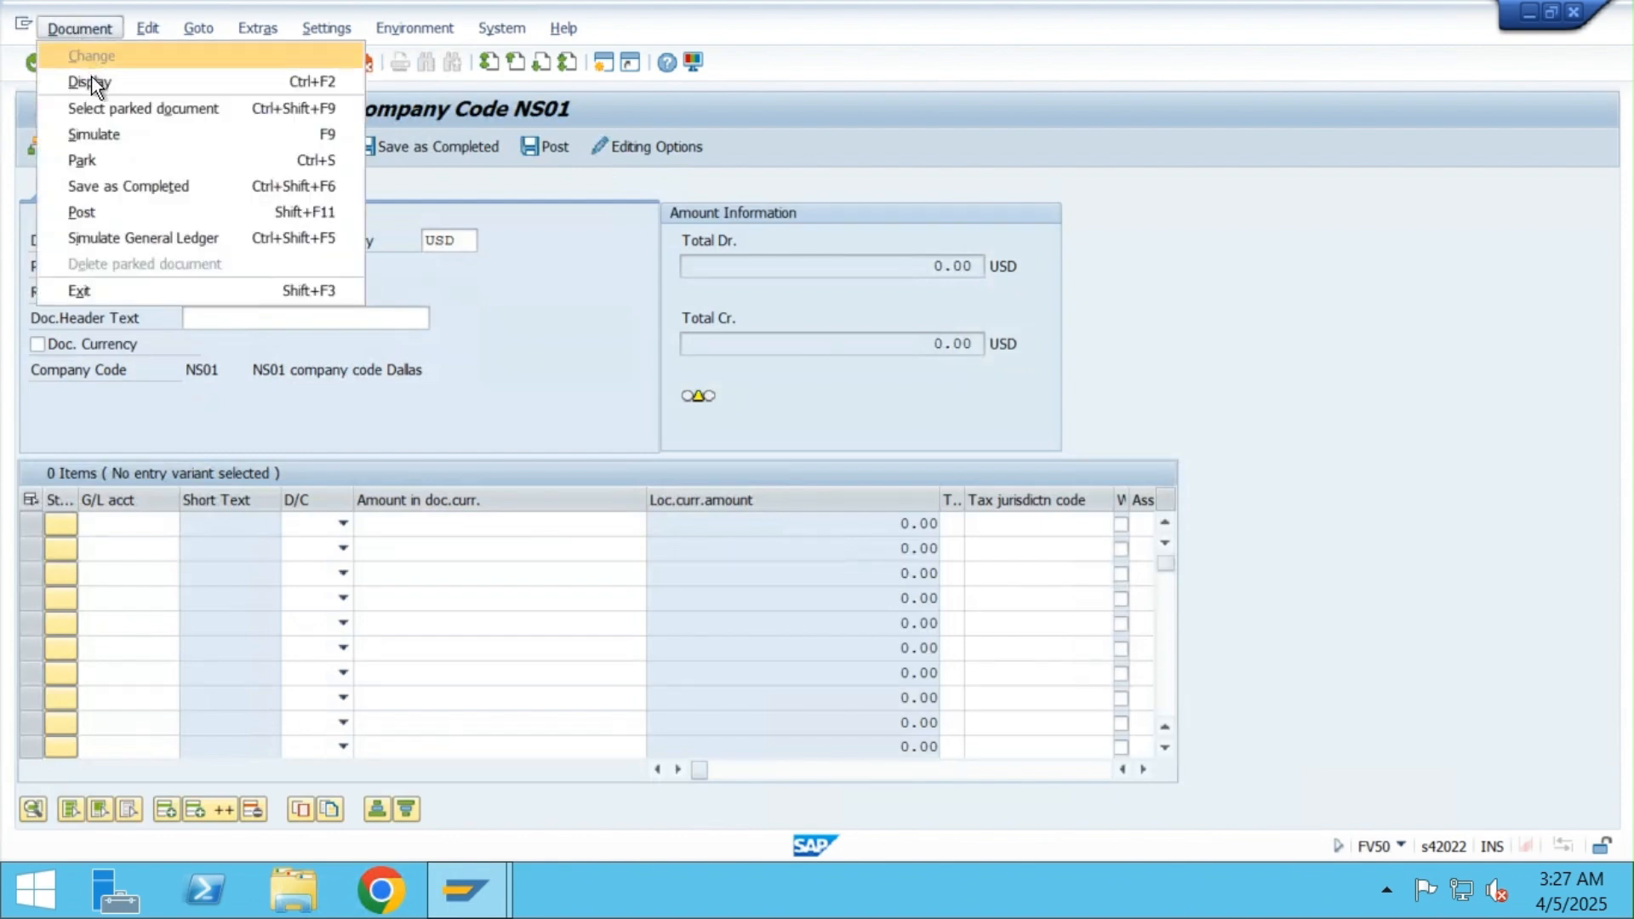
pyautogui.click(121, 116)
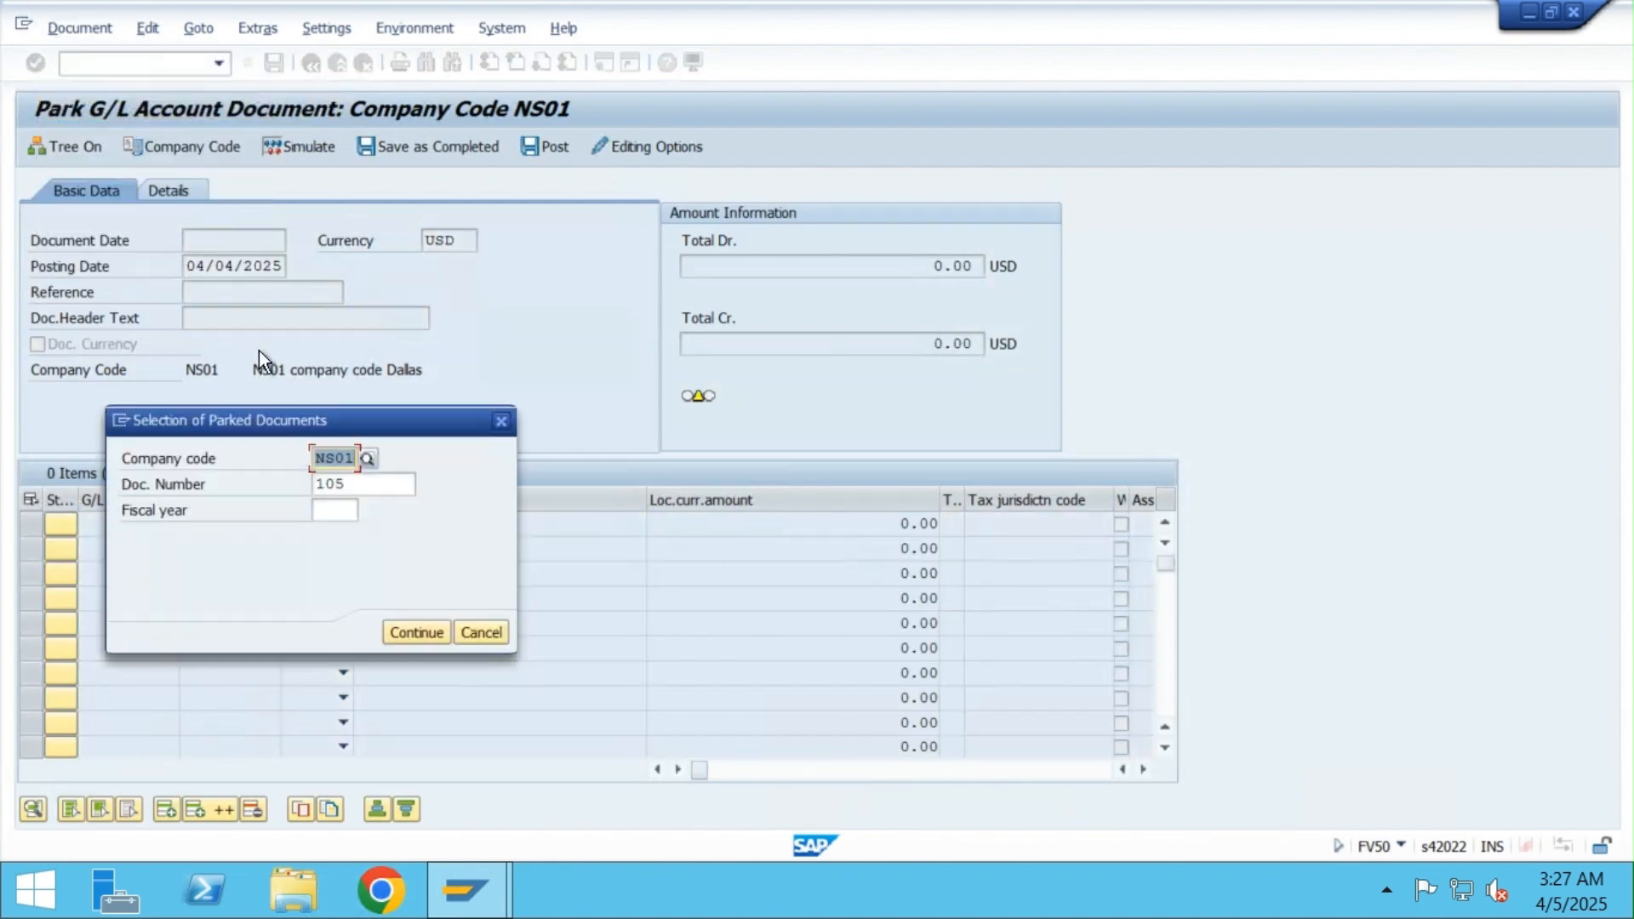
# Search the parked documents of company code NS01 and choose the 2025 Rent Payment document
pyautogui.click(359, 488)
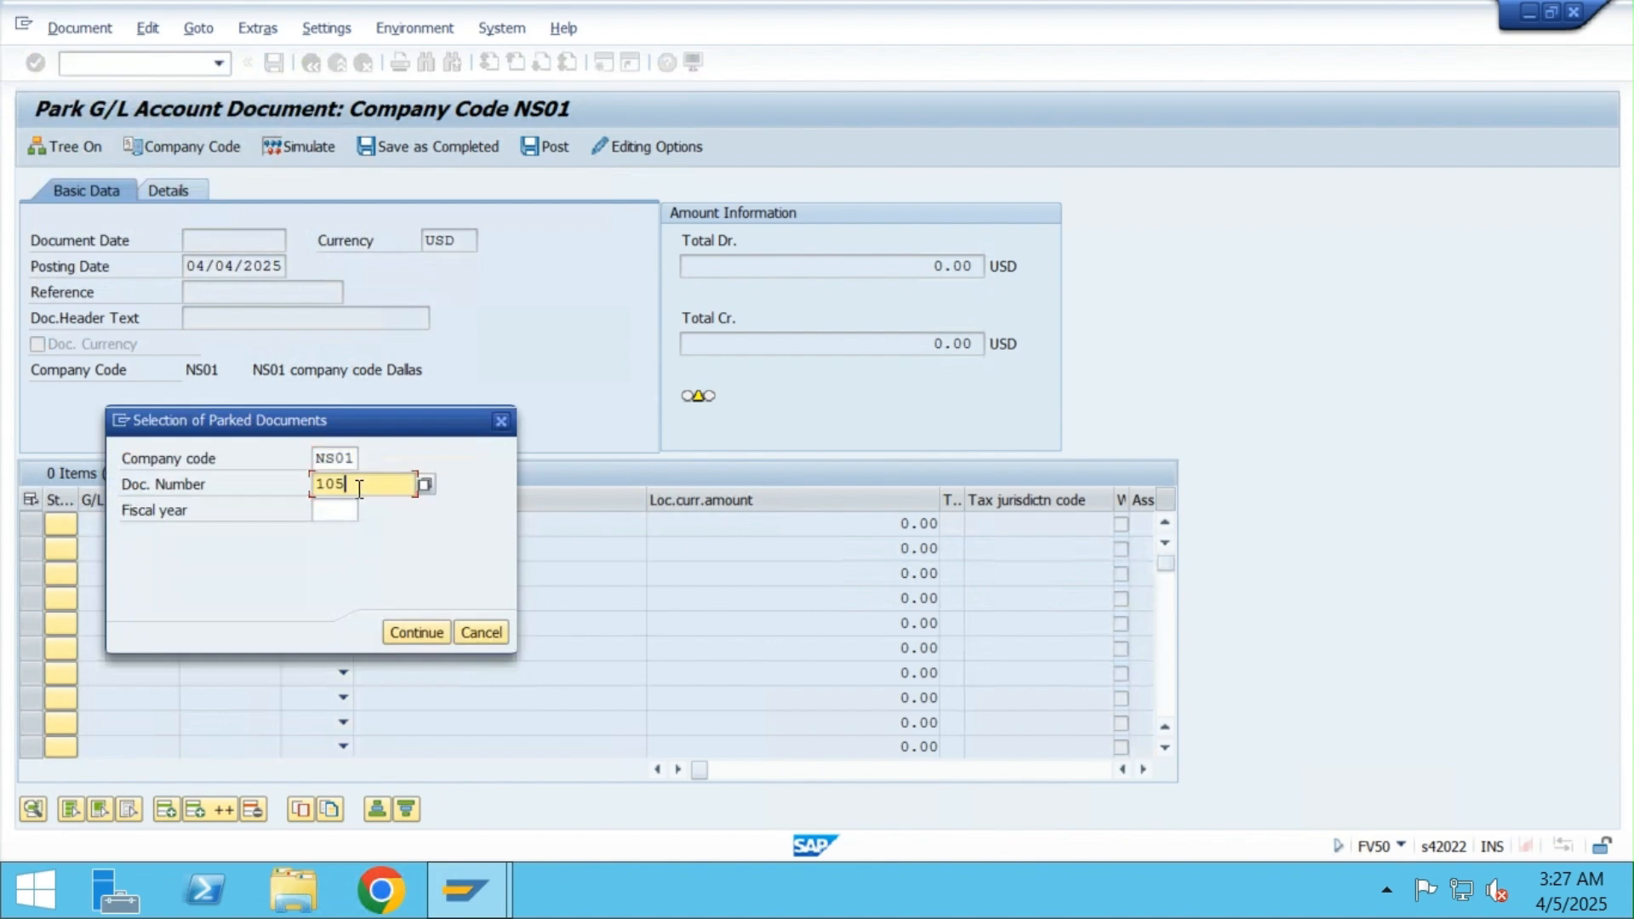
pyautogui.moveTo(355, 489); pyautogui.dragTo(311, 483)
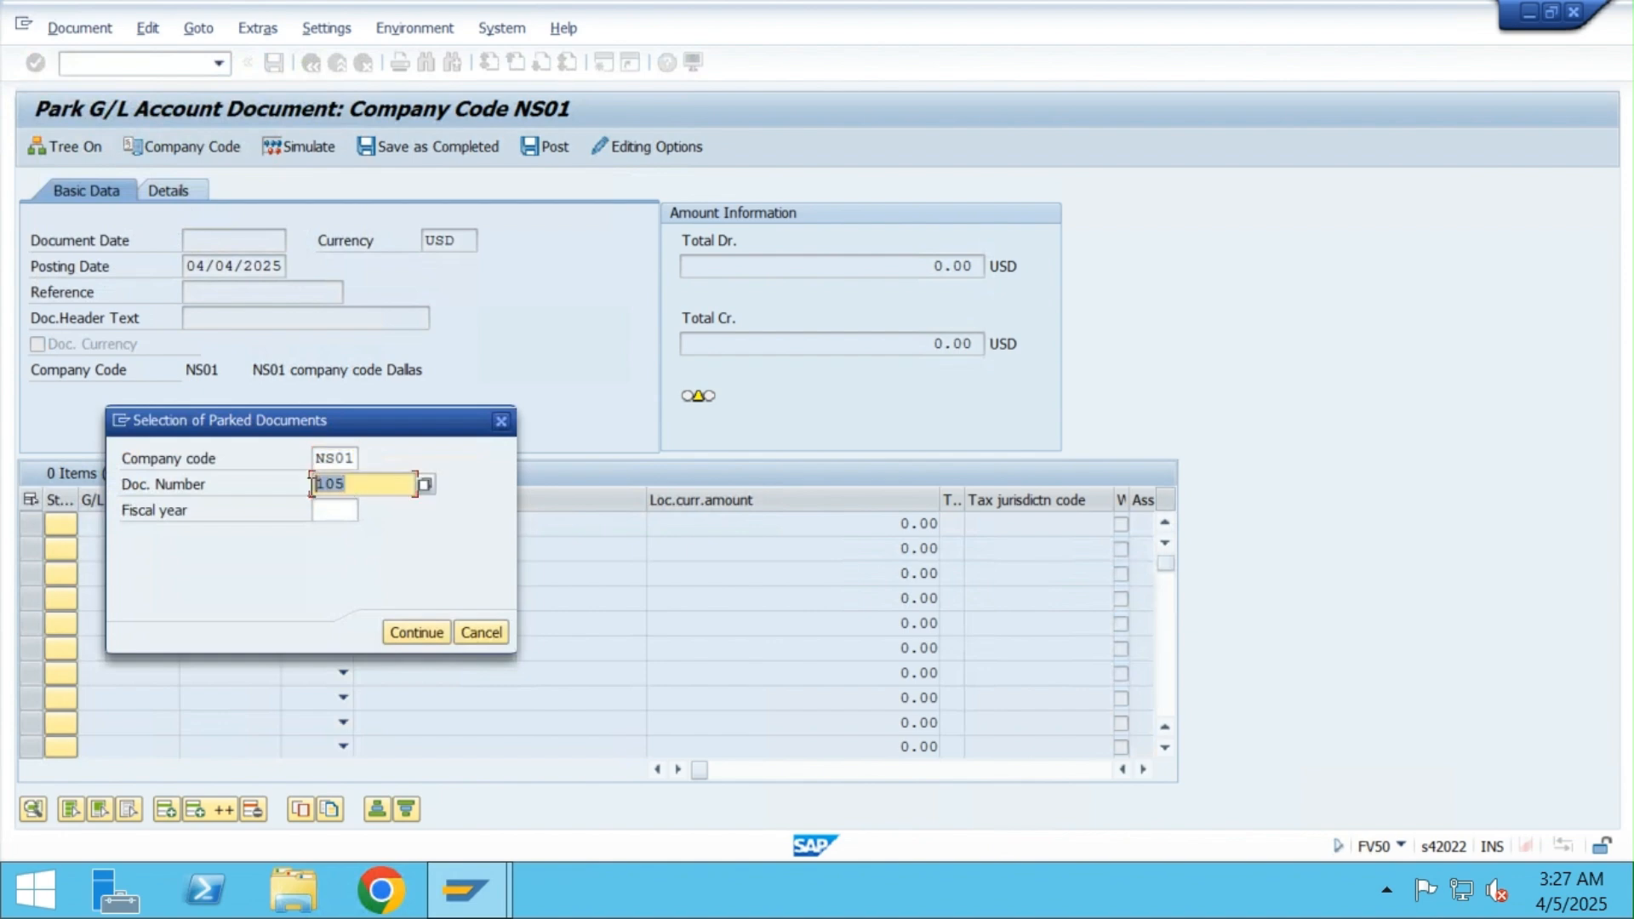
pyautogui.click(425, 484)
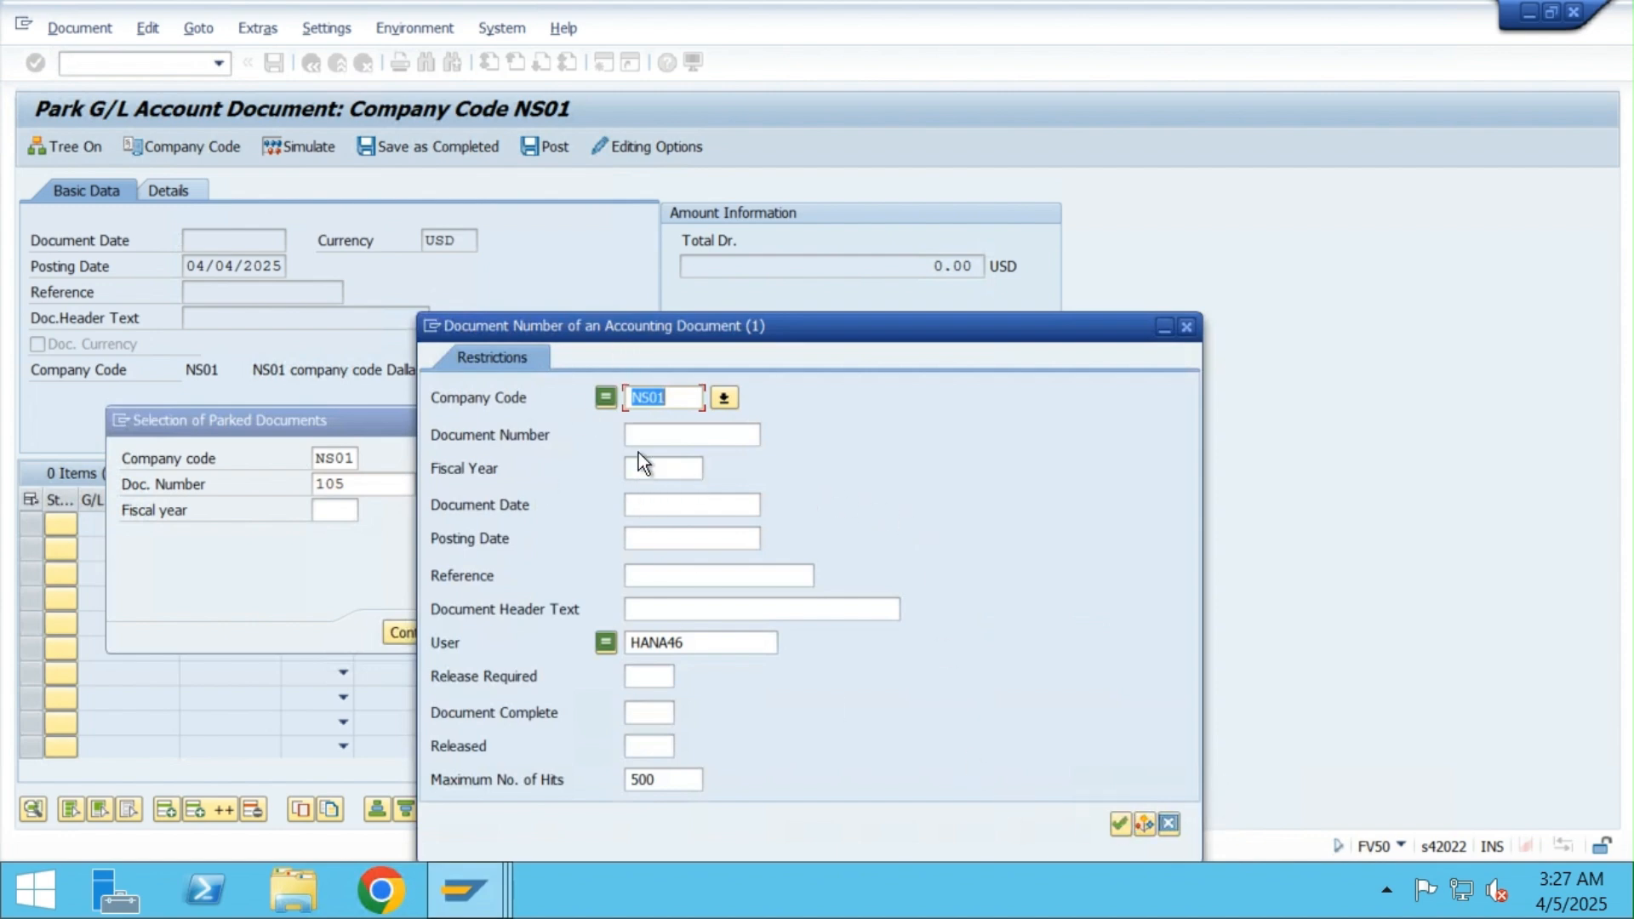
pyautogui.click(1117, 822)
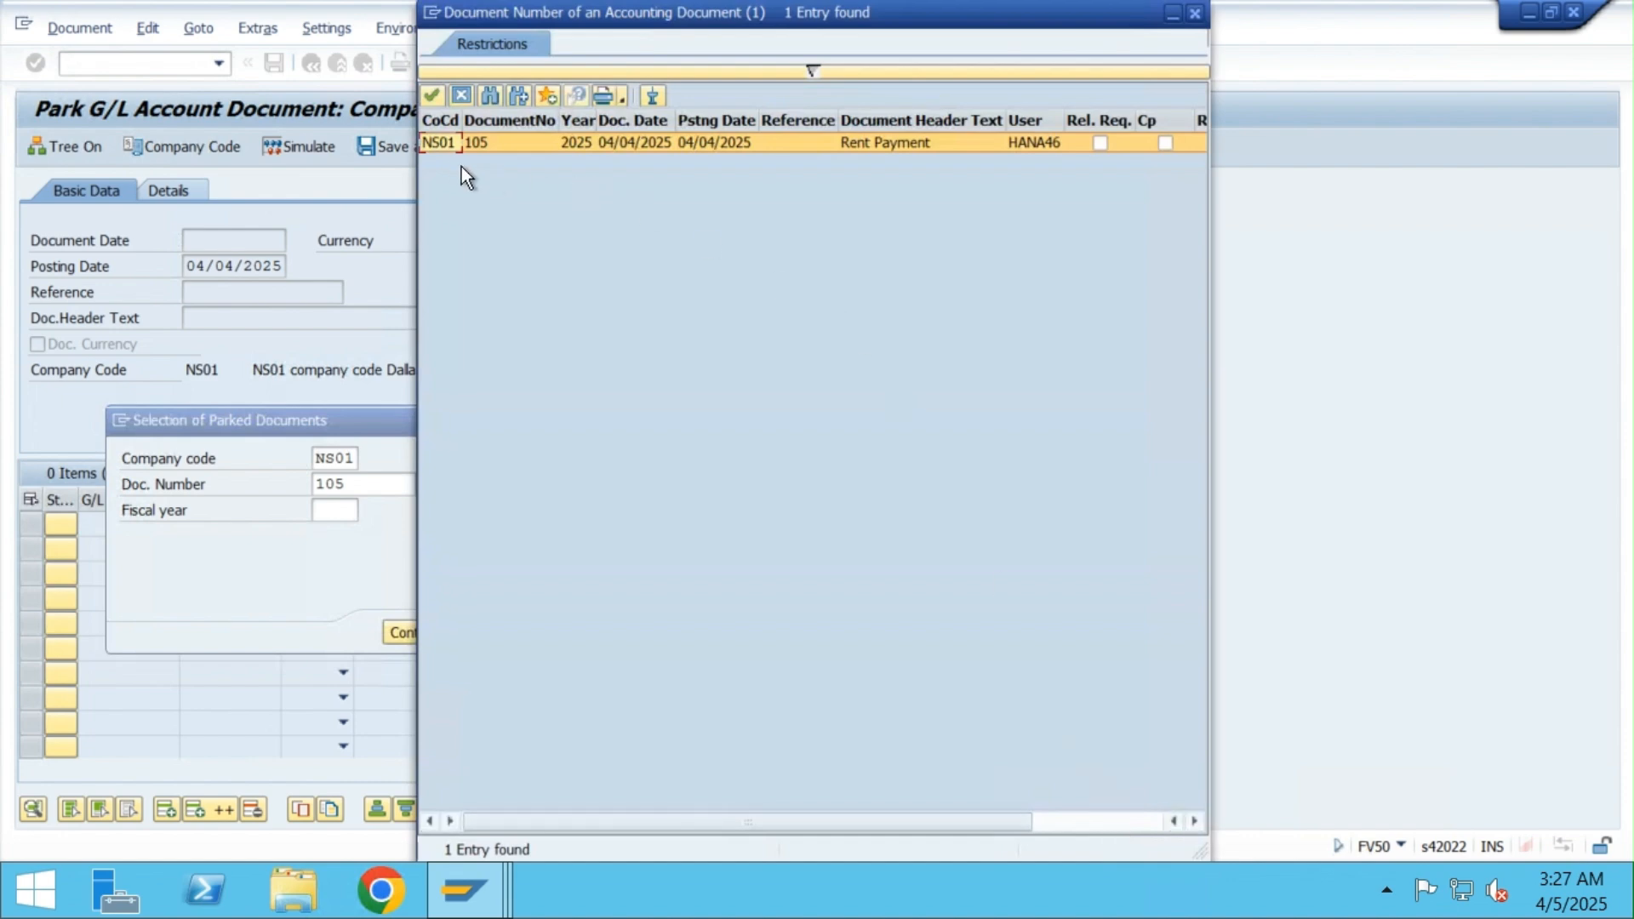
pyautogui.doubleClick(440, 143)
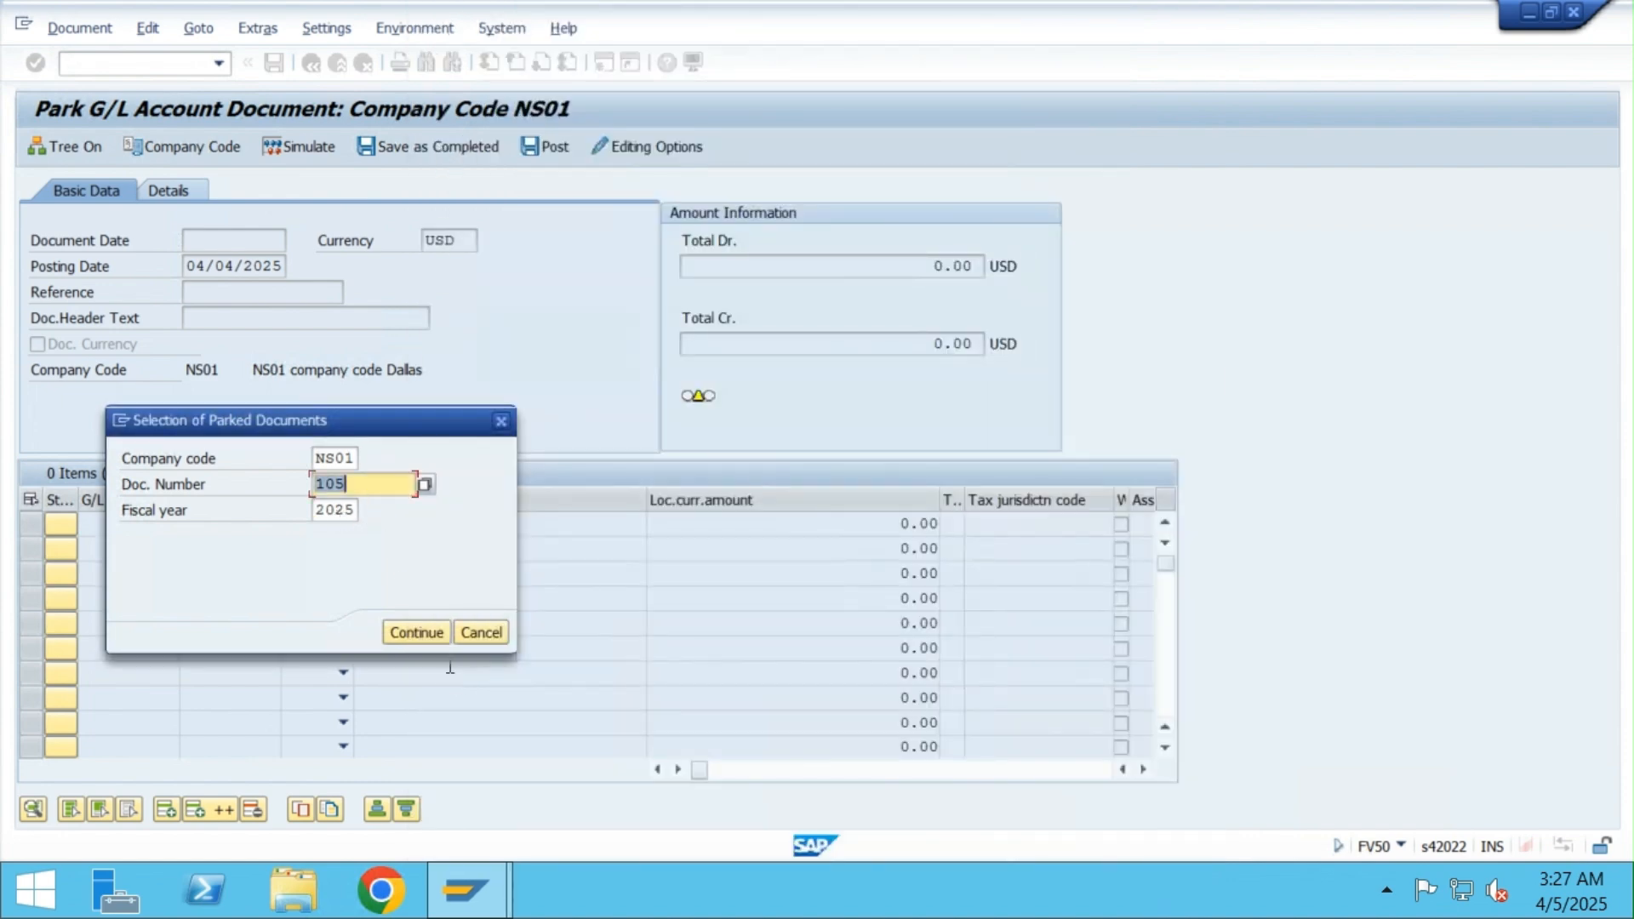
# Load the selected parked Rent Payment document and post it
pyautogui.click(436, 638)
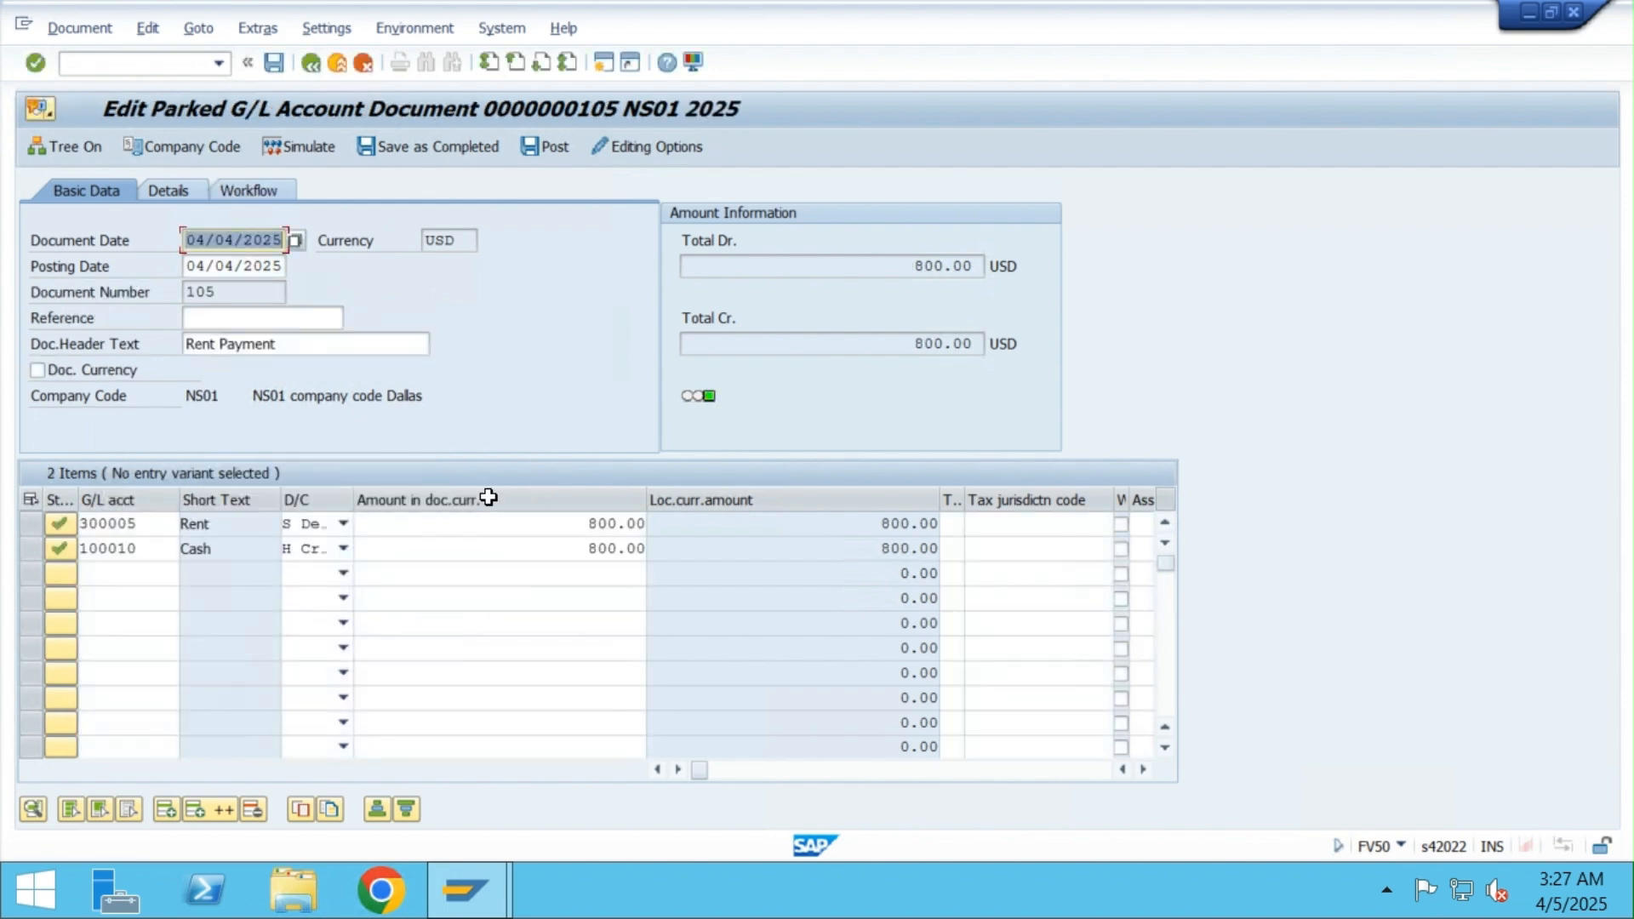
pyautogui.click(90, 33)
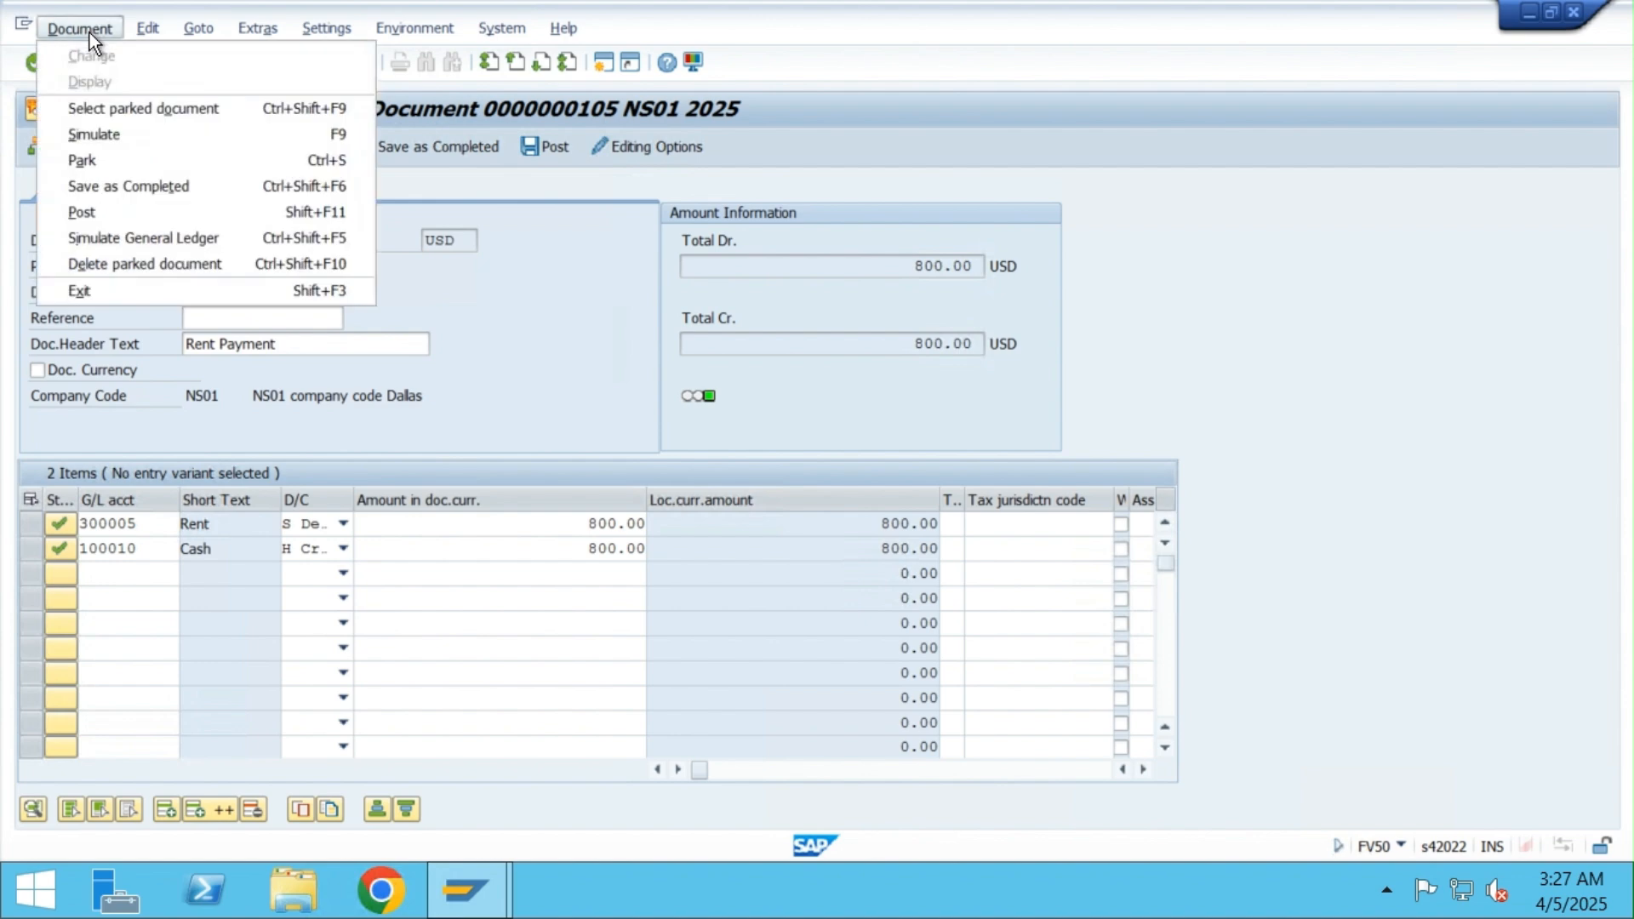
pyautogui.click(99, 217)
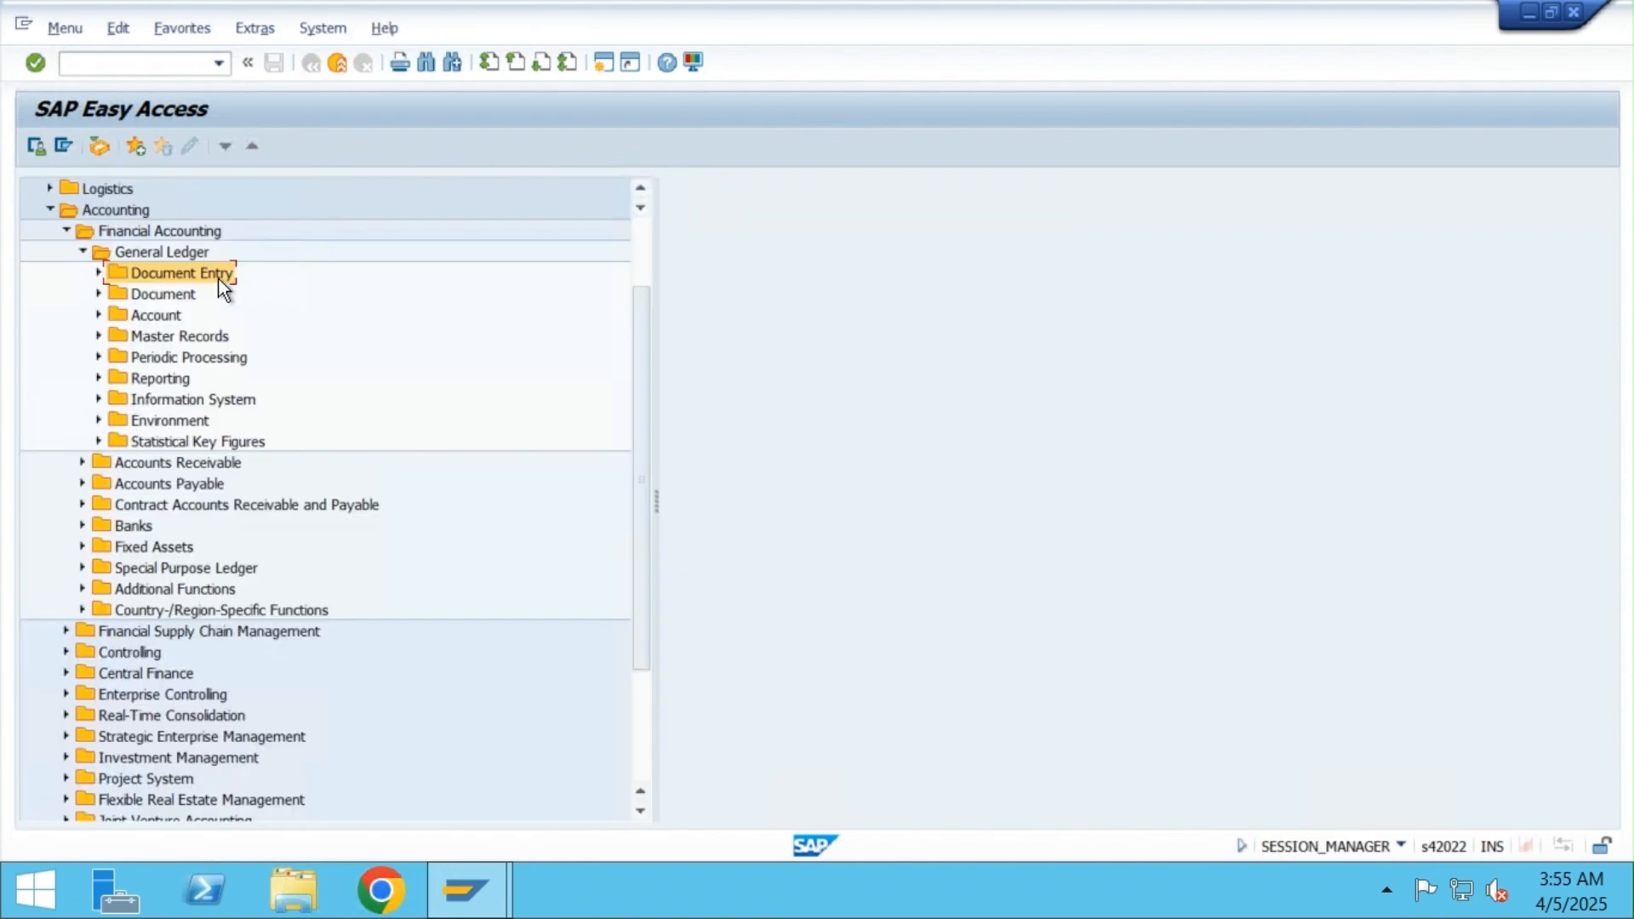
# Open FB50 under Document Entry and fill the header with document date 04/04/2025 and text Rent Payment
pyautogui.click(98, 273)
pyautogui.doubleClick(155, 298)
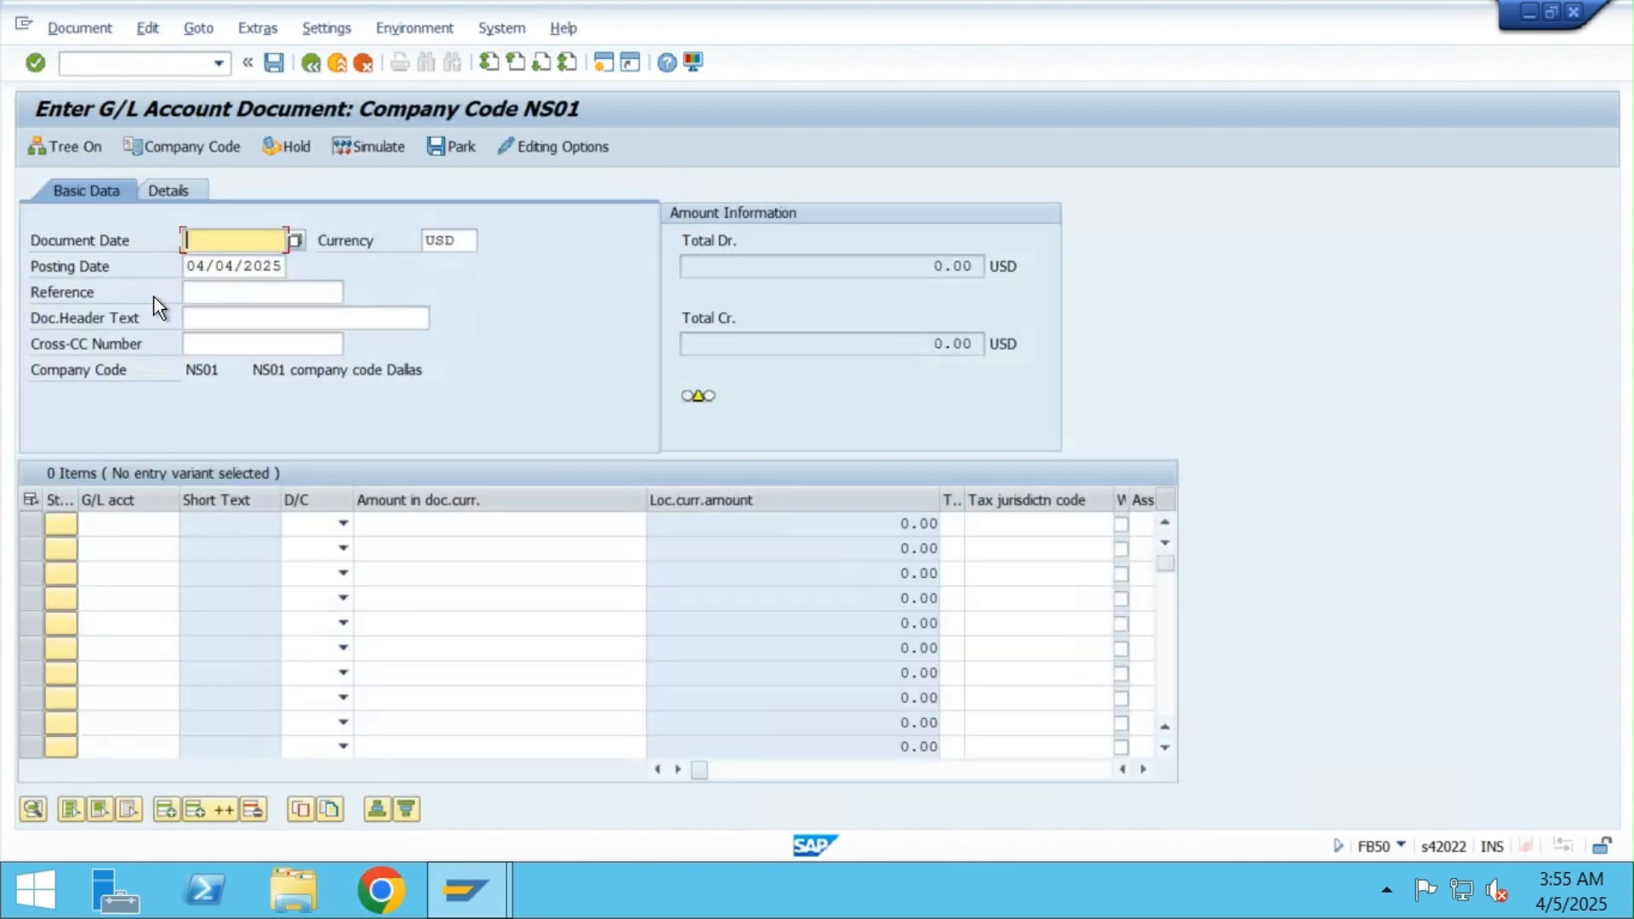
pyautogui.write('04/04/2025')
pyautogui.click(238, 319)
pyautogui.write('R')
pyautogui.press('Down')
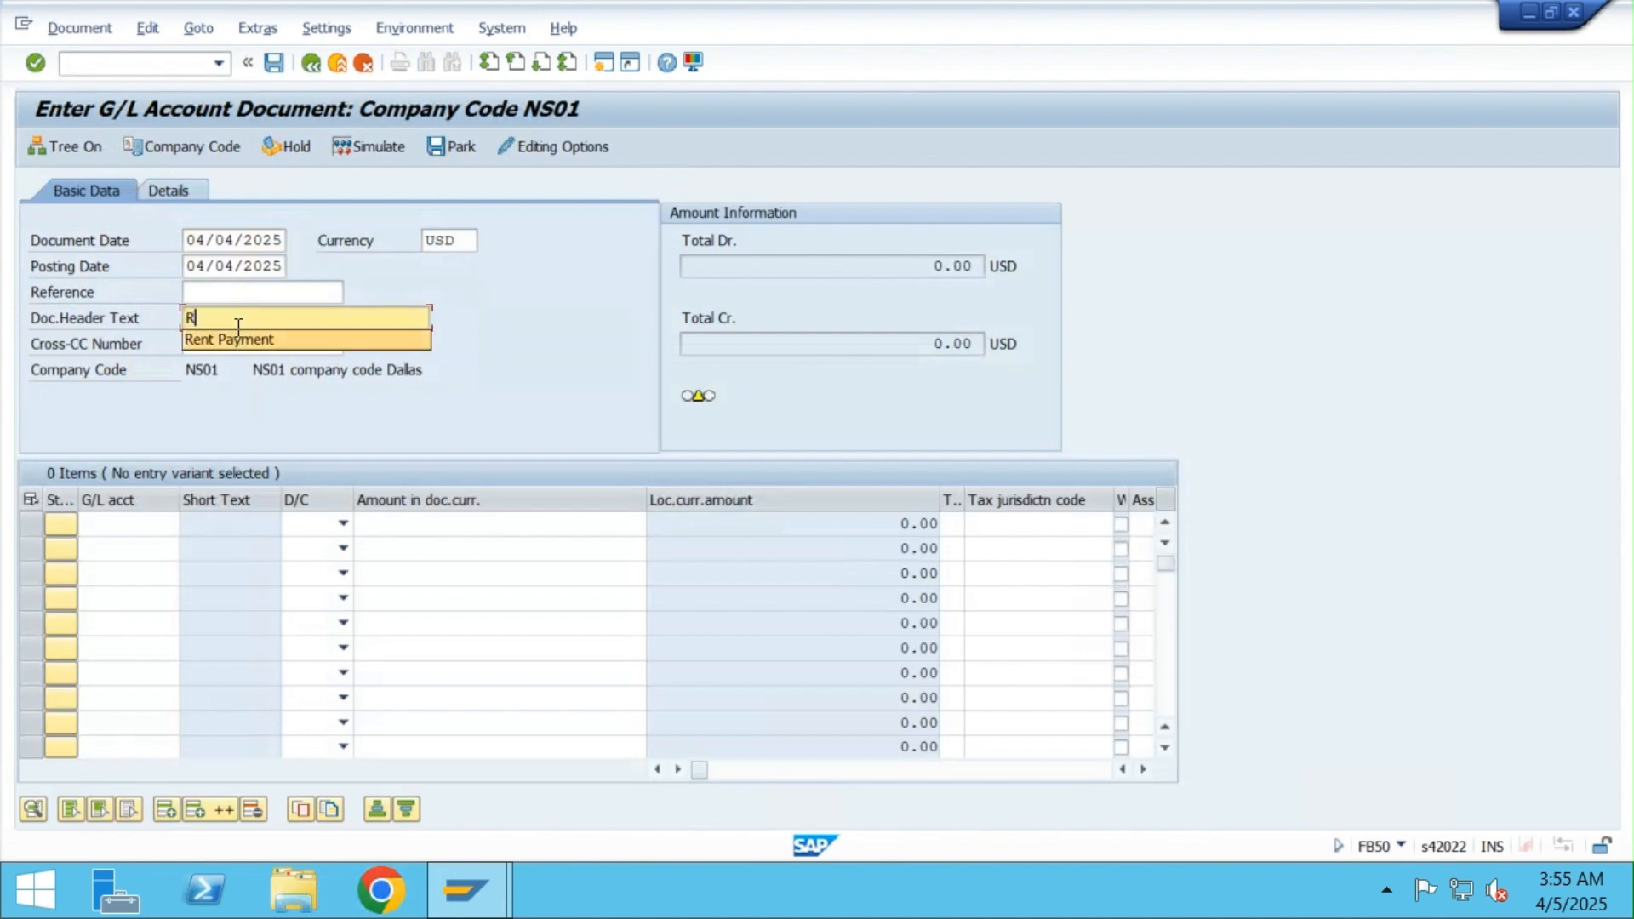
pyautogui.press('Return')
# Enter the first line item with G/L account 300005 as a debit of 1200 USD
pyautogui.click(156, 525)
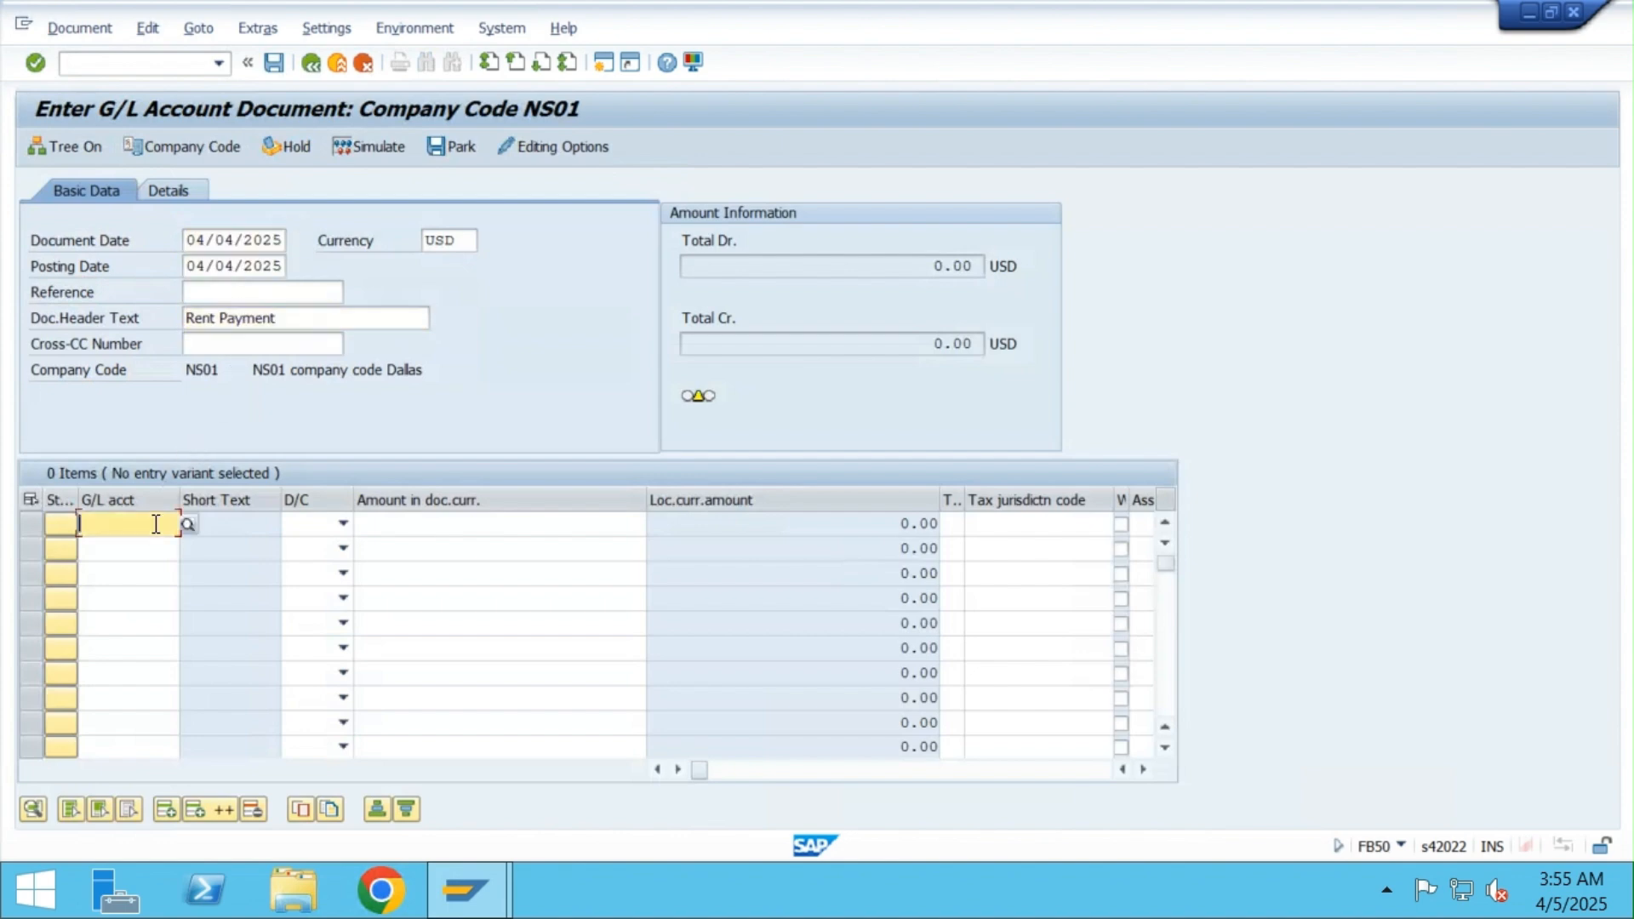
pyautogui.write('3000')
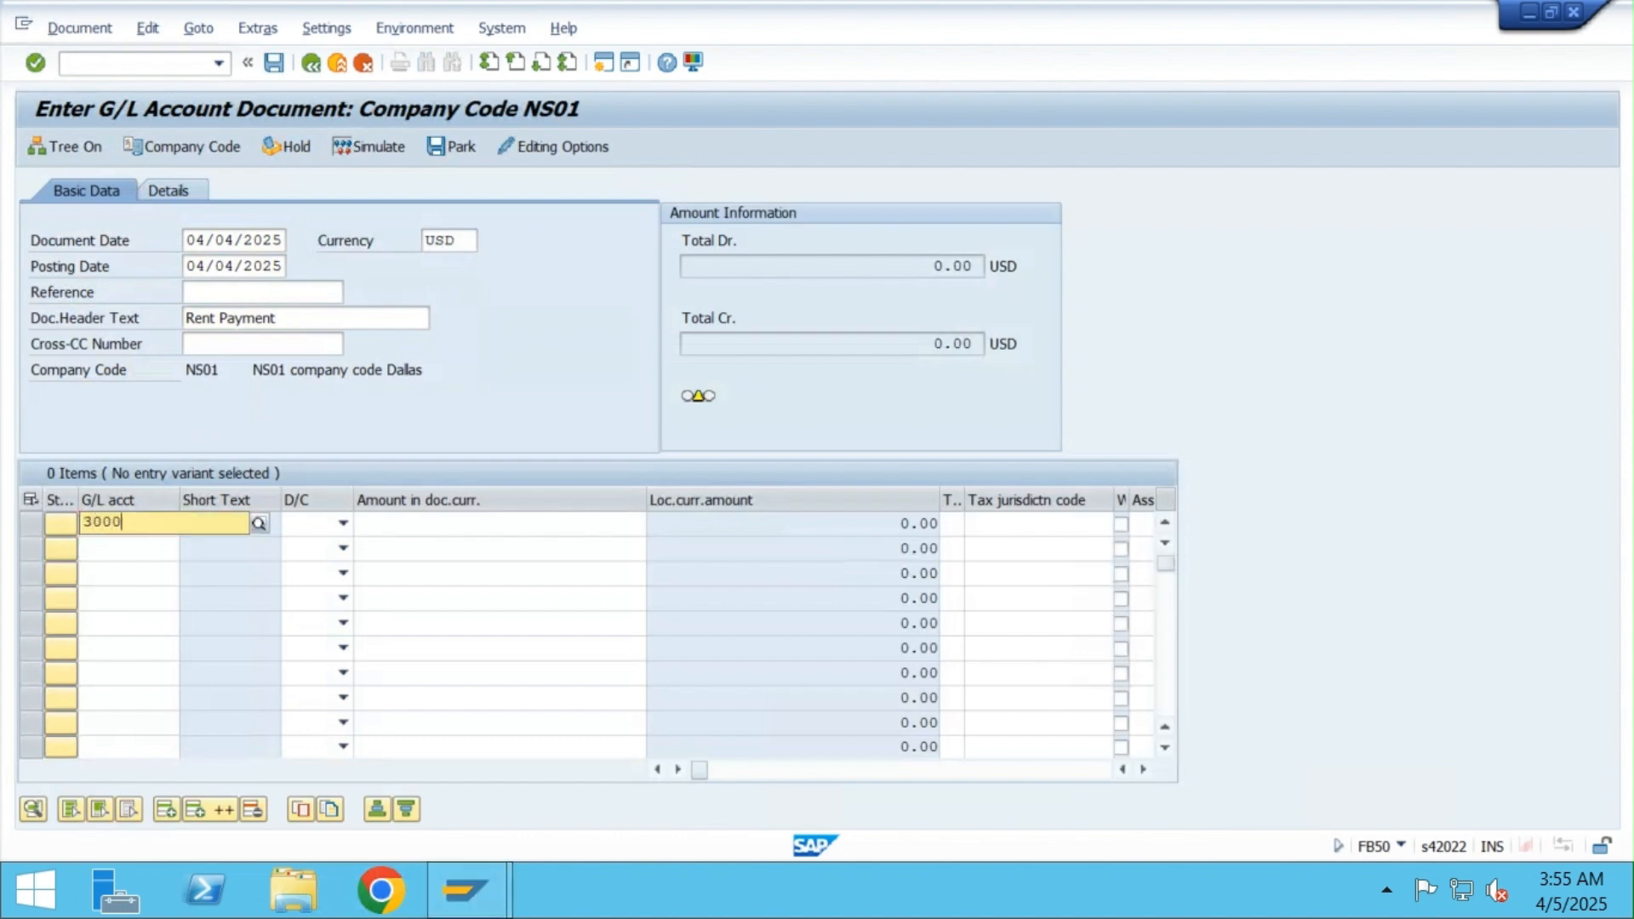
pyautogui.click(105, 572)
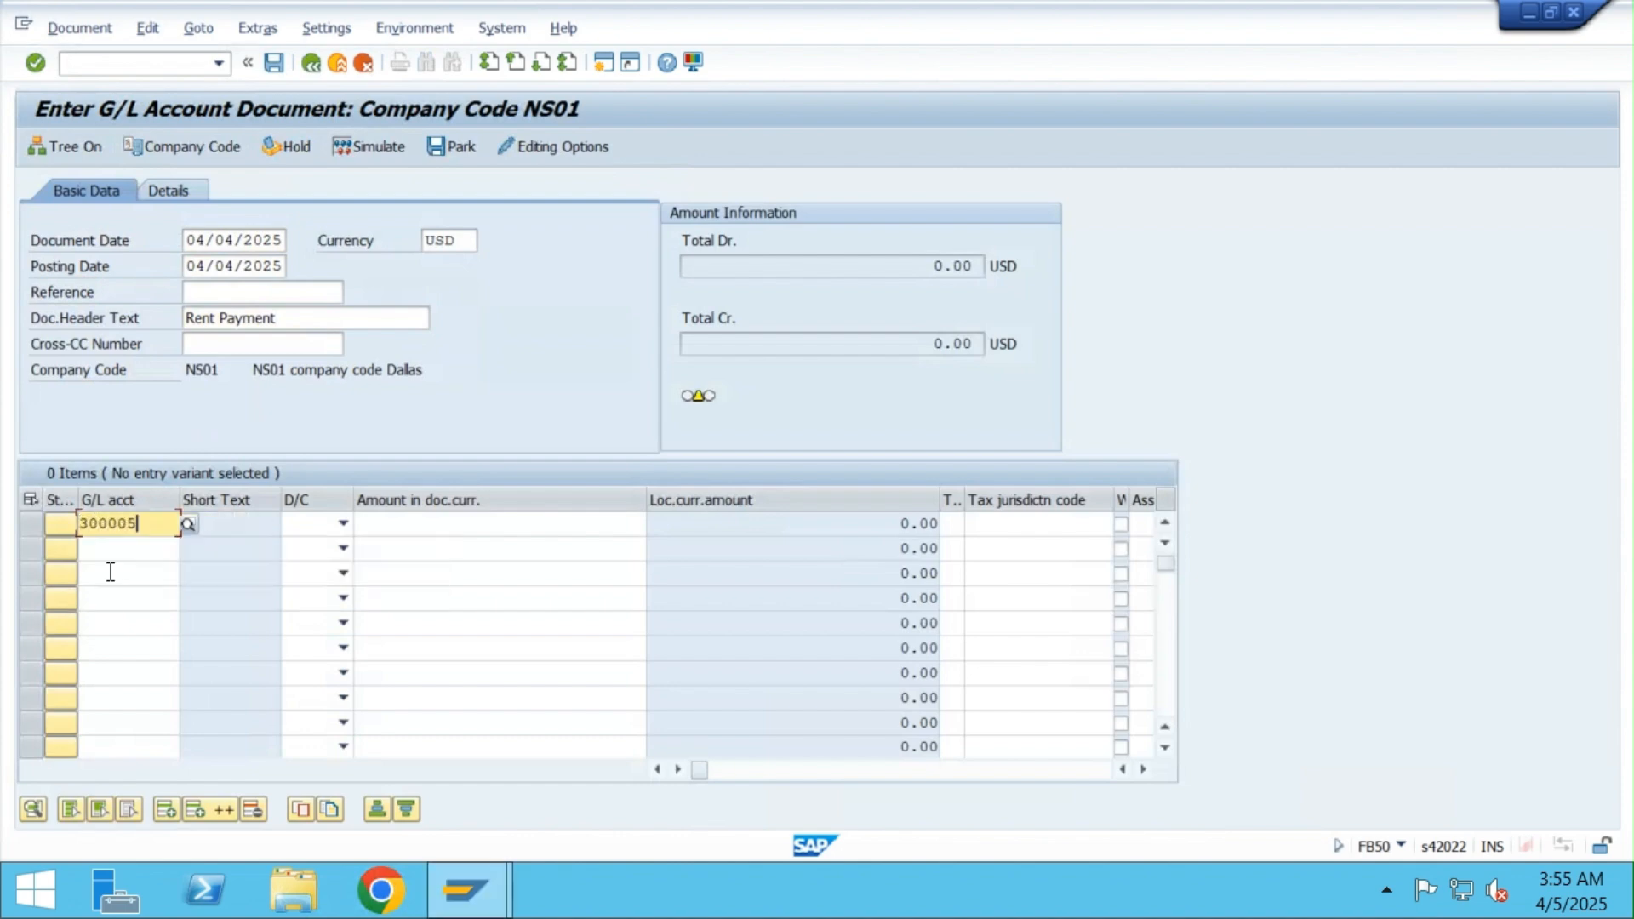
pyautogui.click(320, 529)
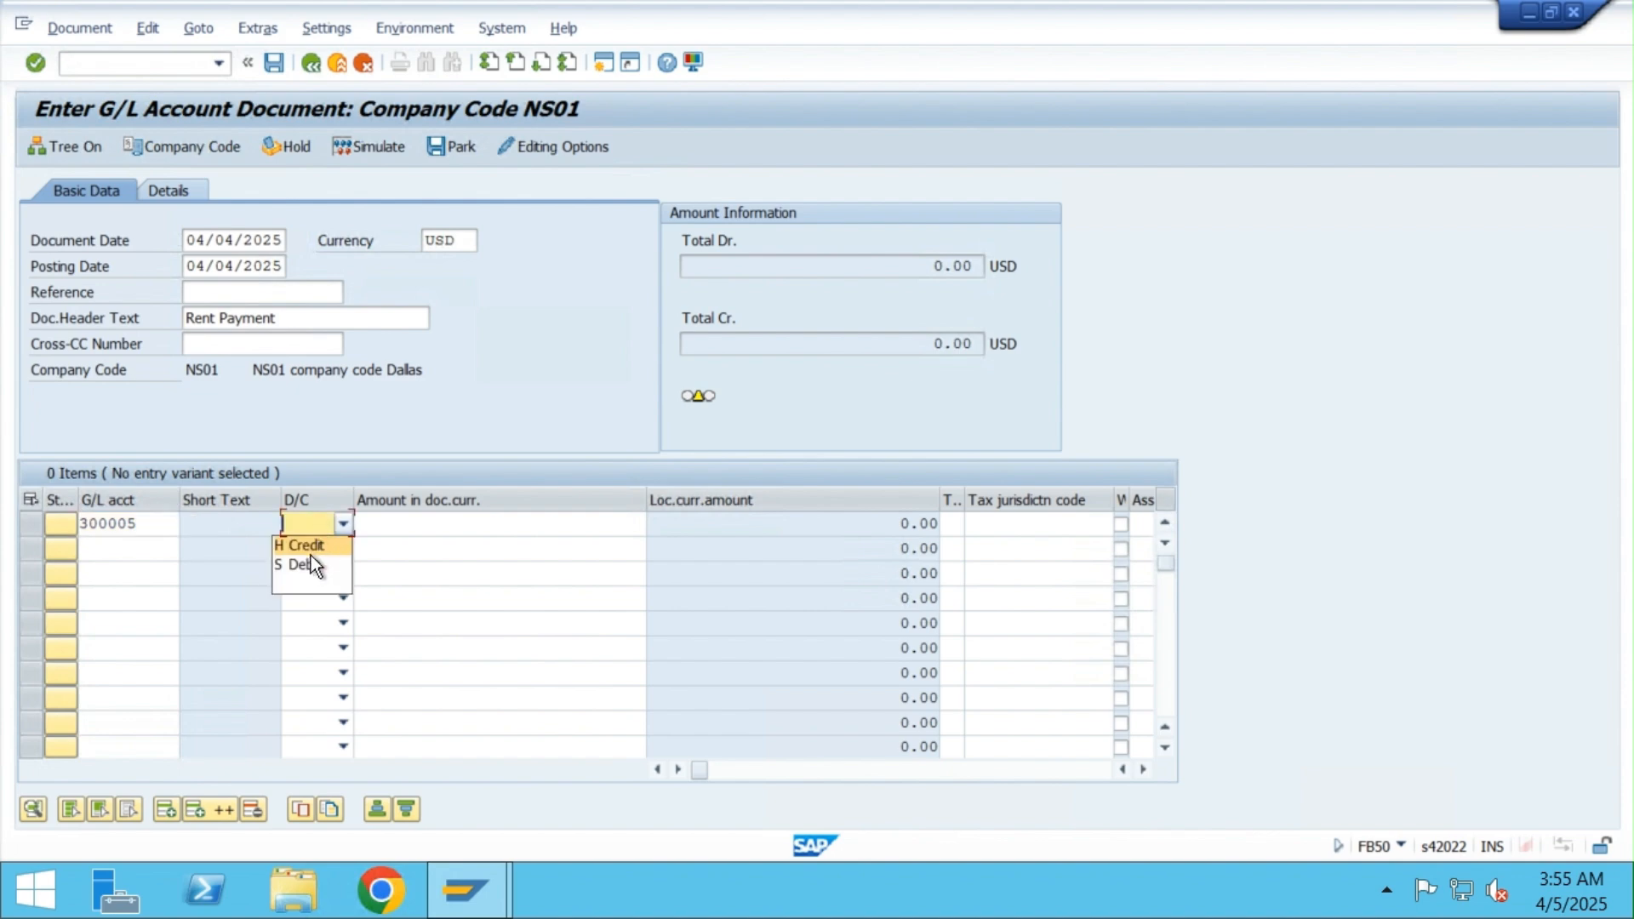
pyautogui.click(310, 555)
pyautogui.click(310, 555)
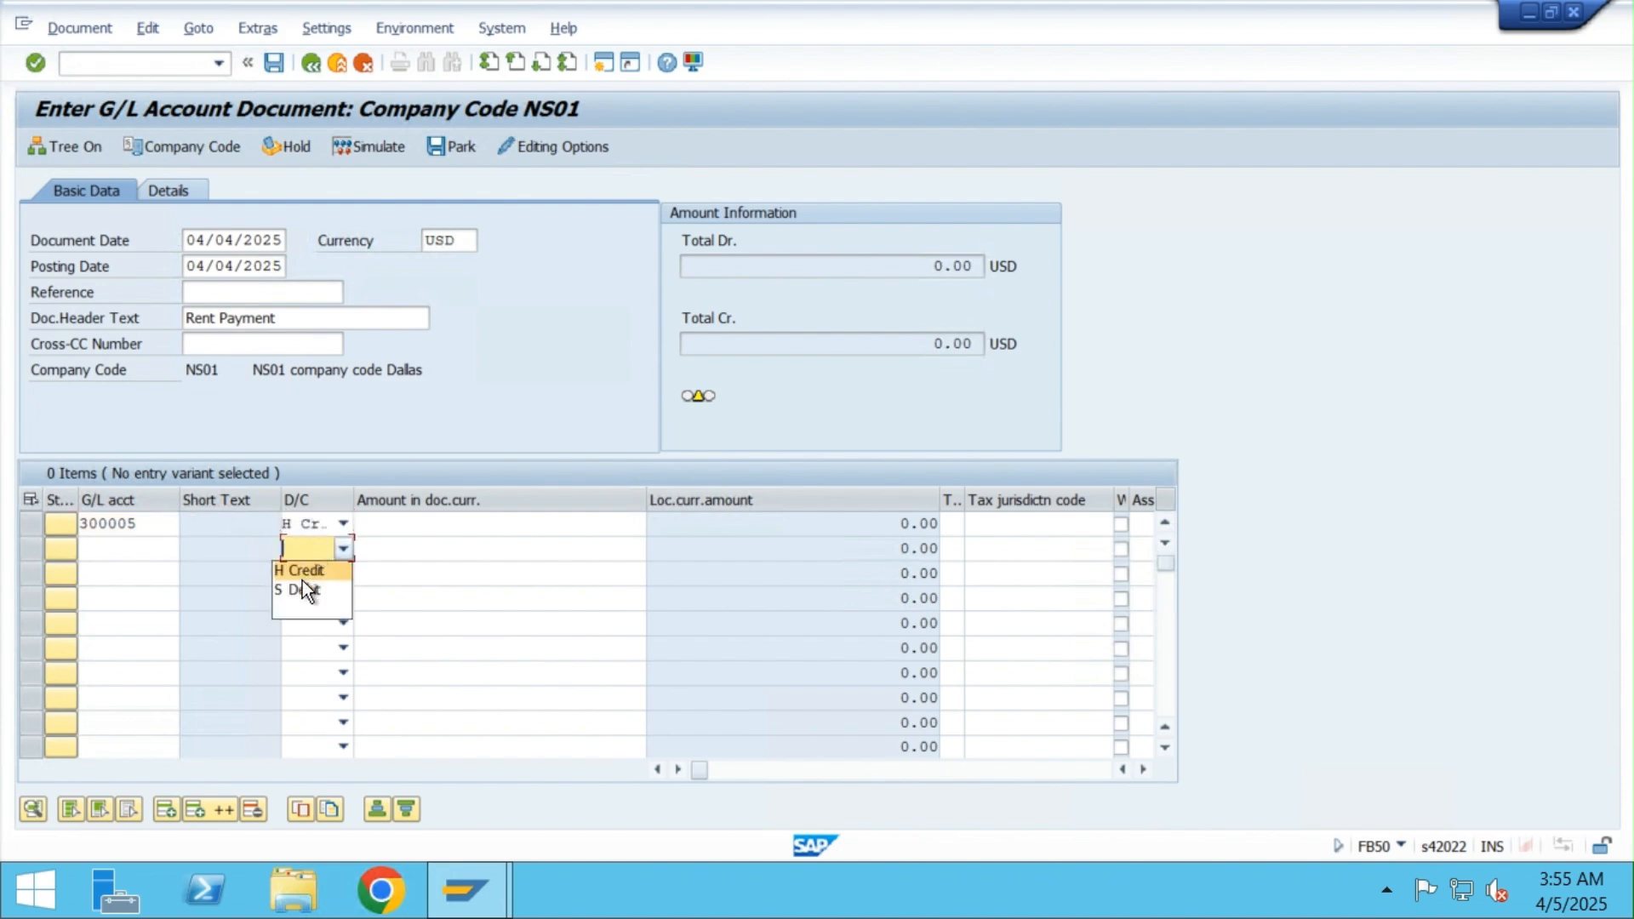
pyautogui.press('Escape')
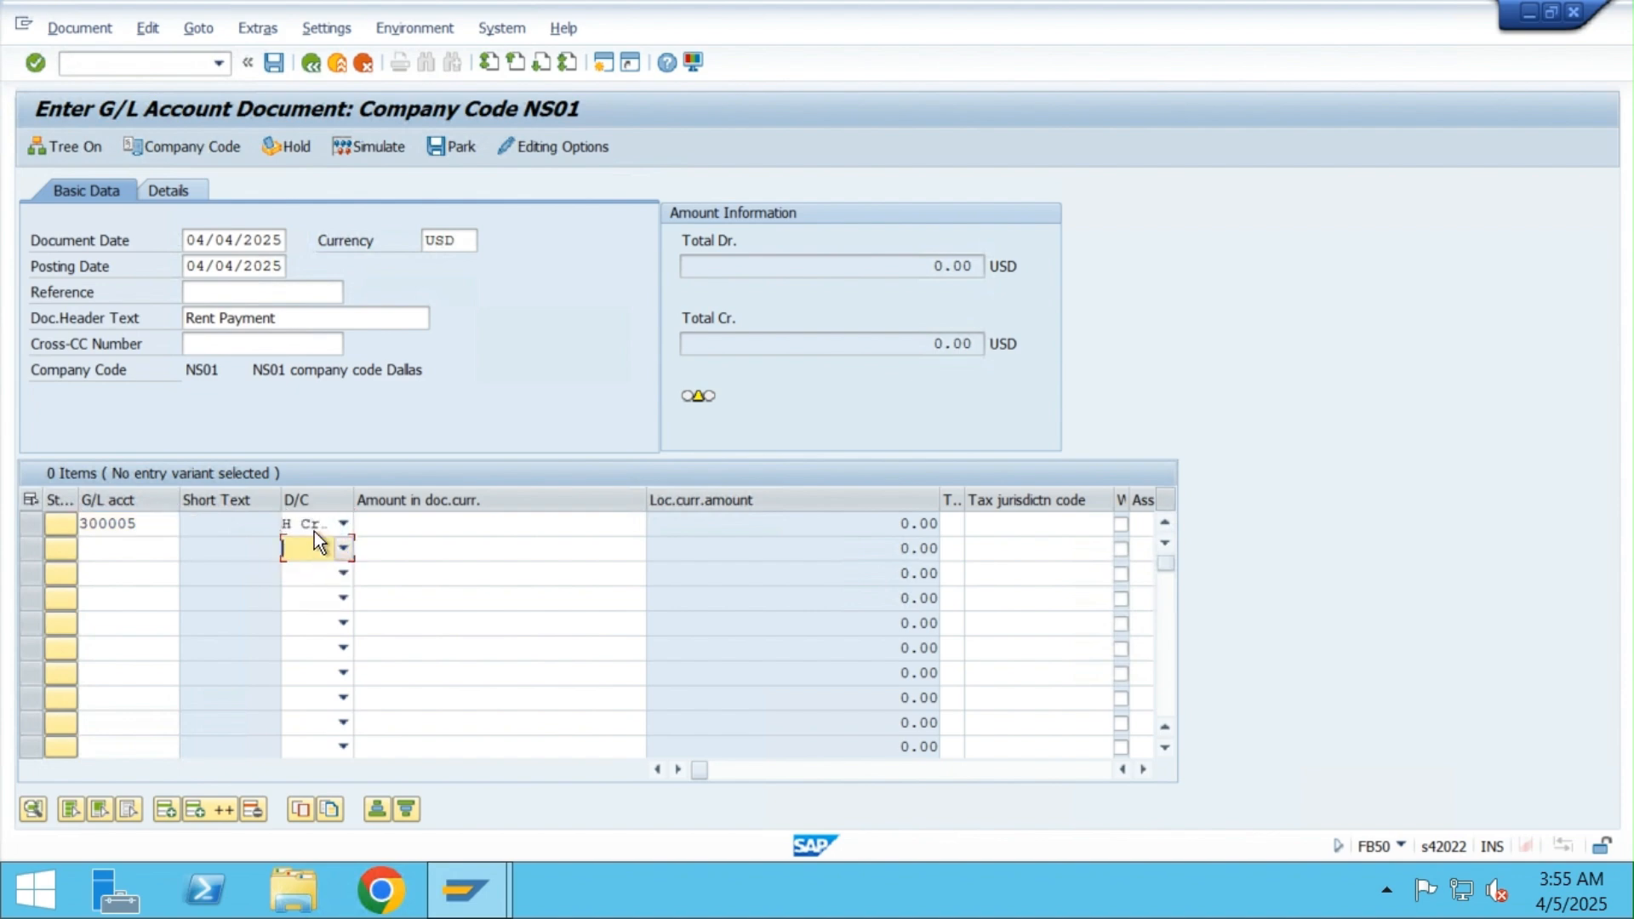
pyautogui.click(311, 566)
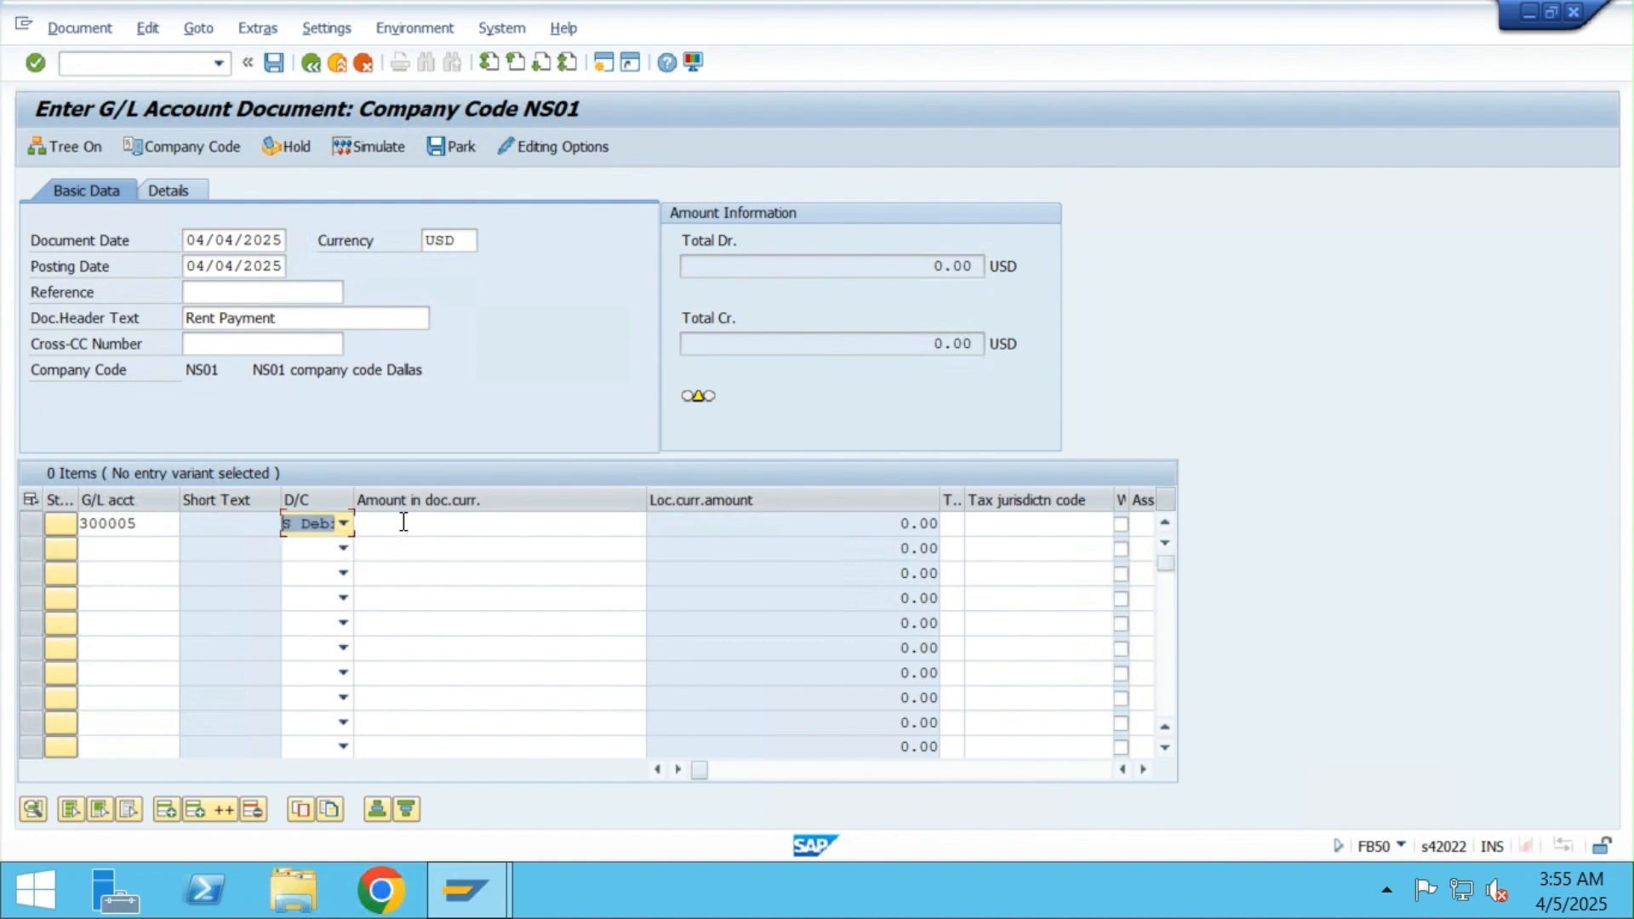
pyautogui.click(407, 521)
pyautogui.write('1200')
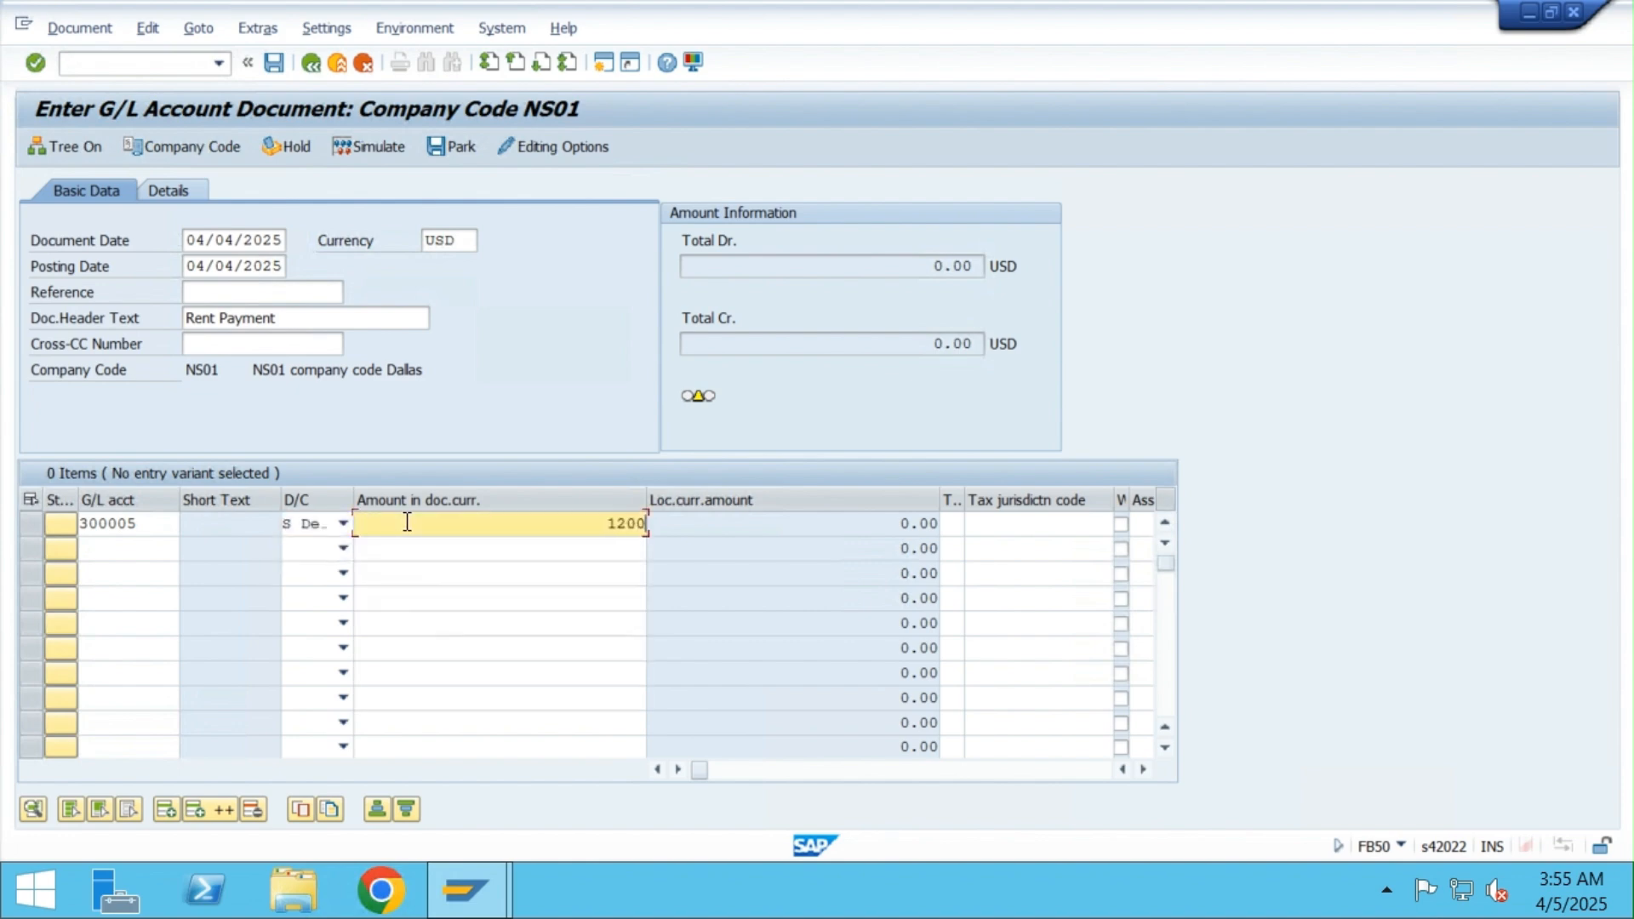
# Enter the second line item with G/L account 100010 as a credit, using * as the balancing amount, and validate the entries
pyautogui.click(117, 549)
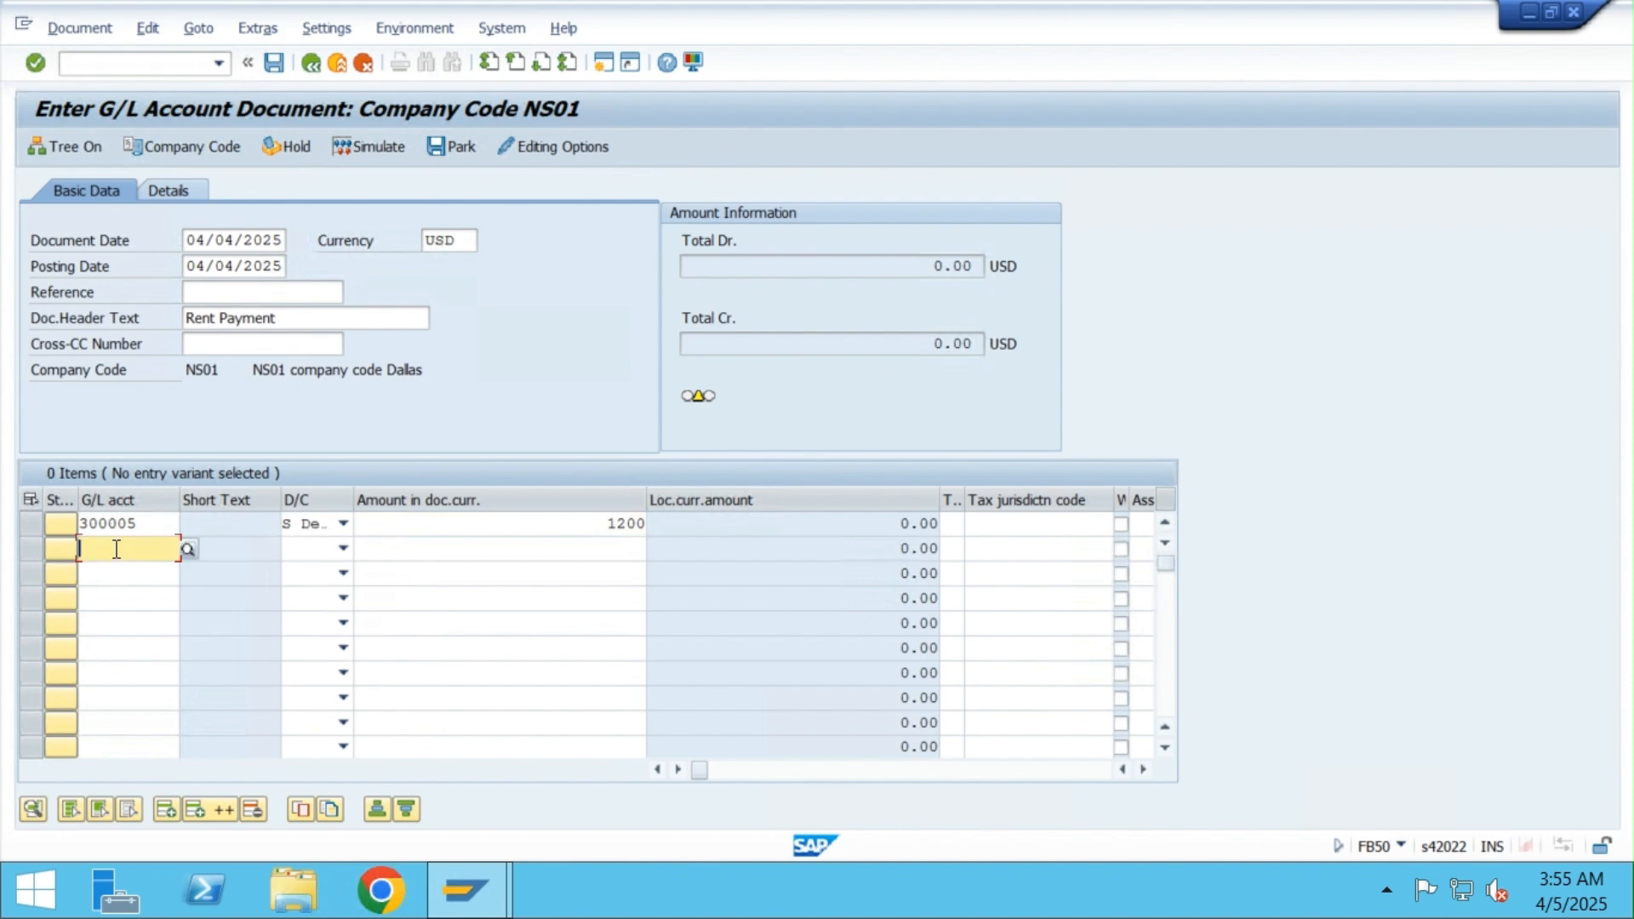
pyautogui.write('100')
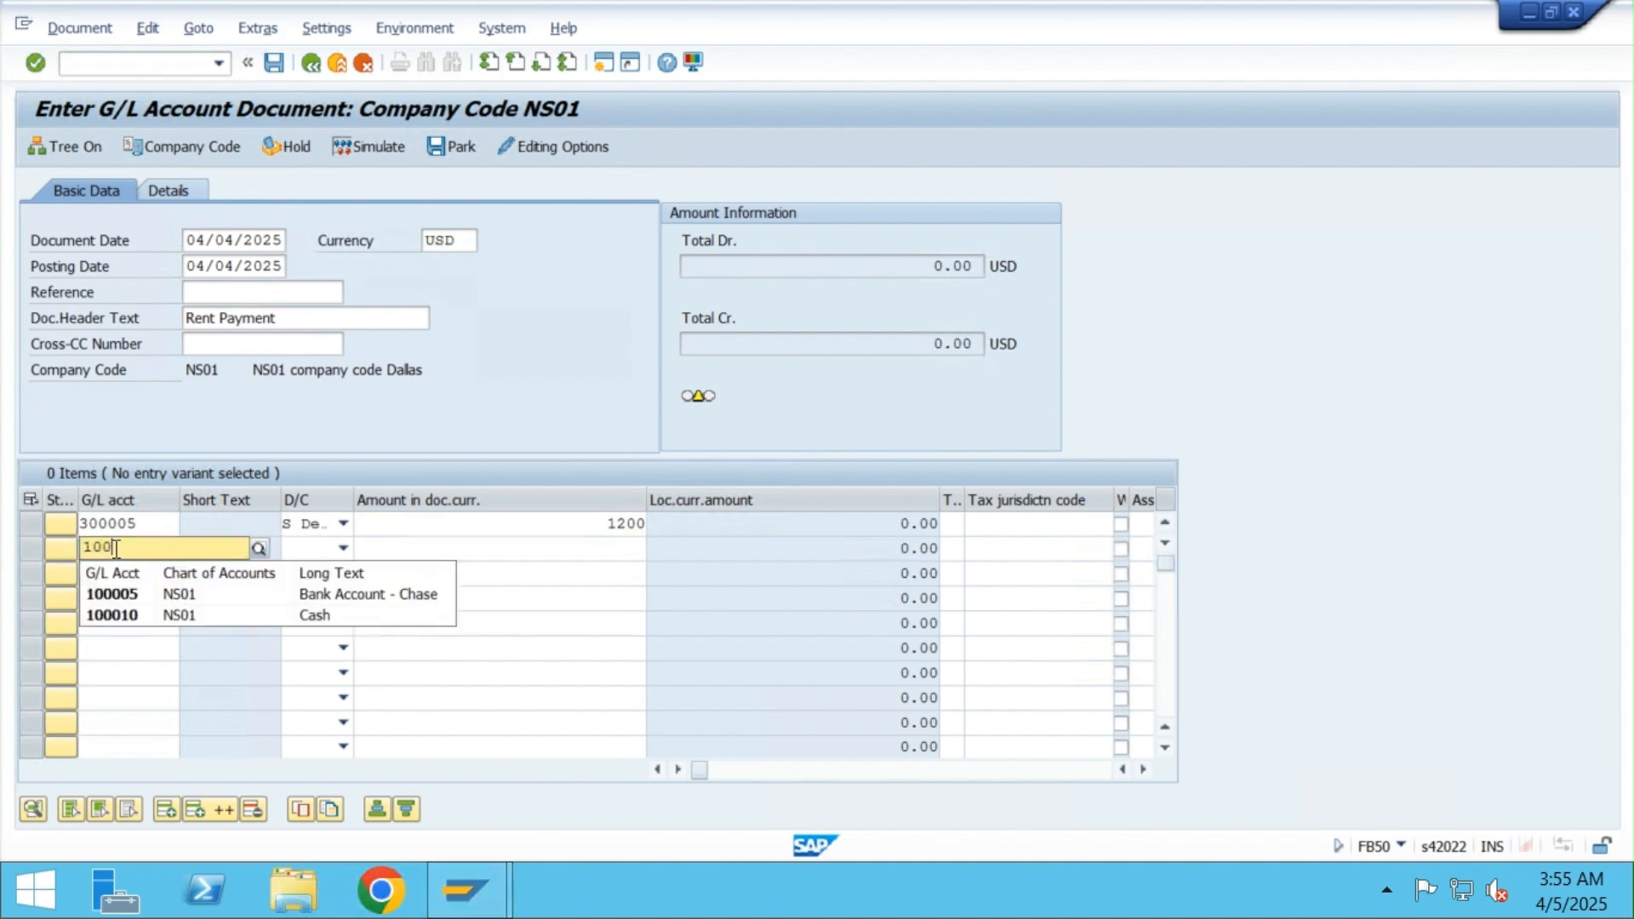
pyautogui.press('Return')
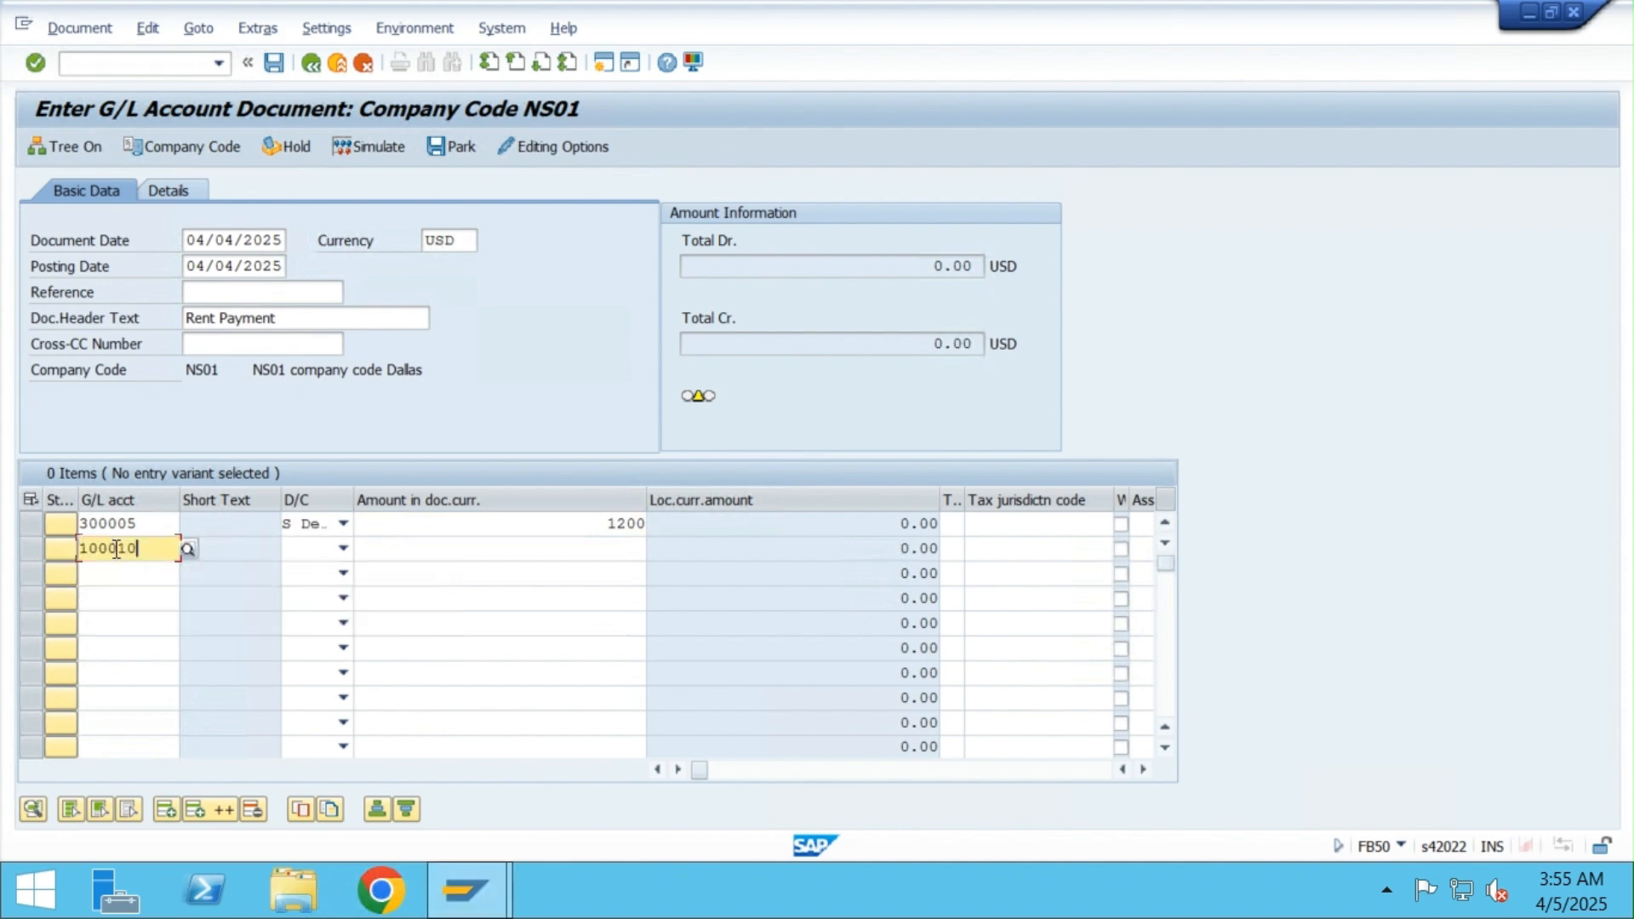
pyautogui.press('Tab')
pyautogui.press('Tab')
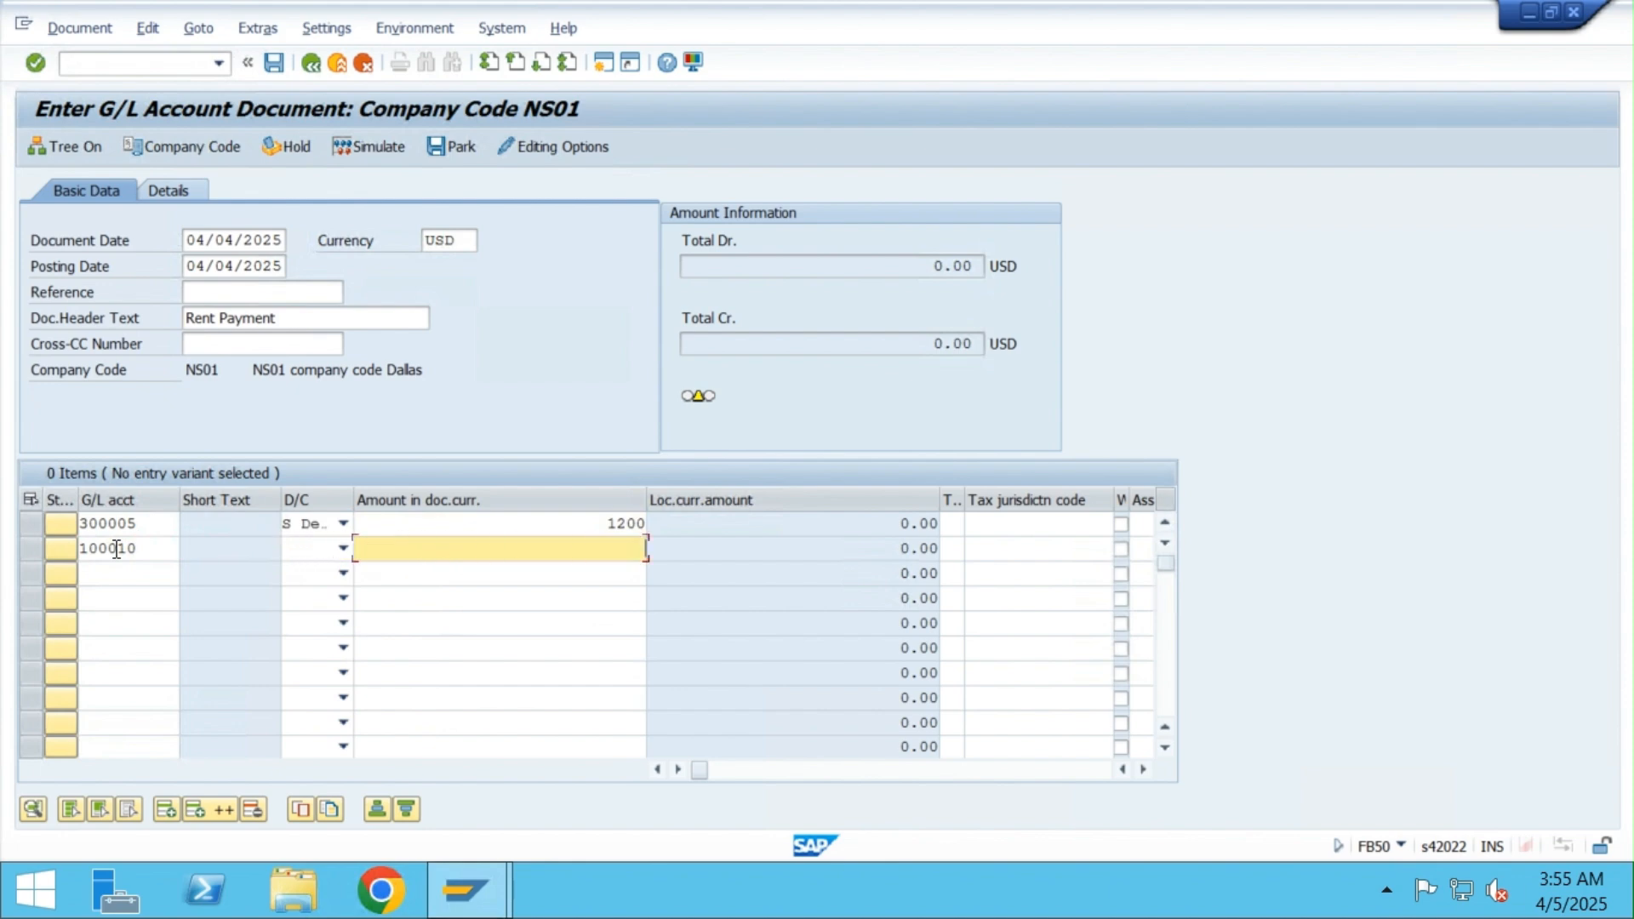
pyautogui.hotkey('shift', 'Tab')
pyautogui.write('H')
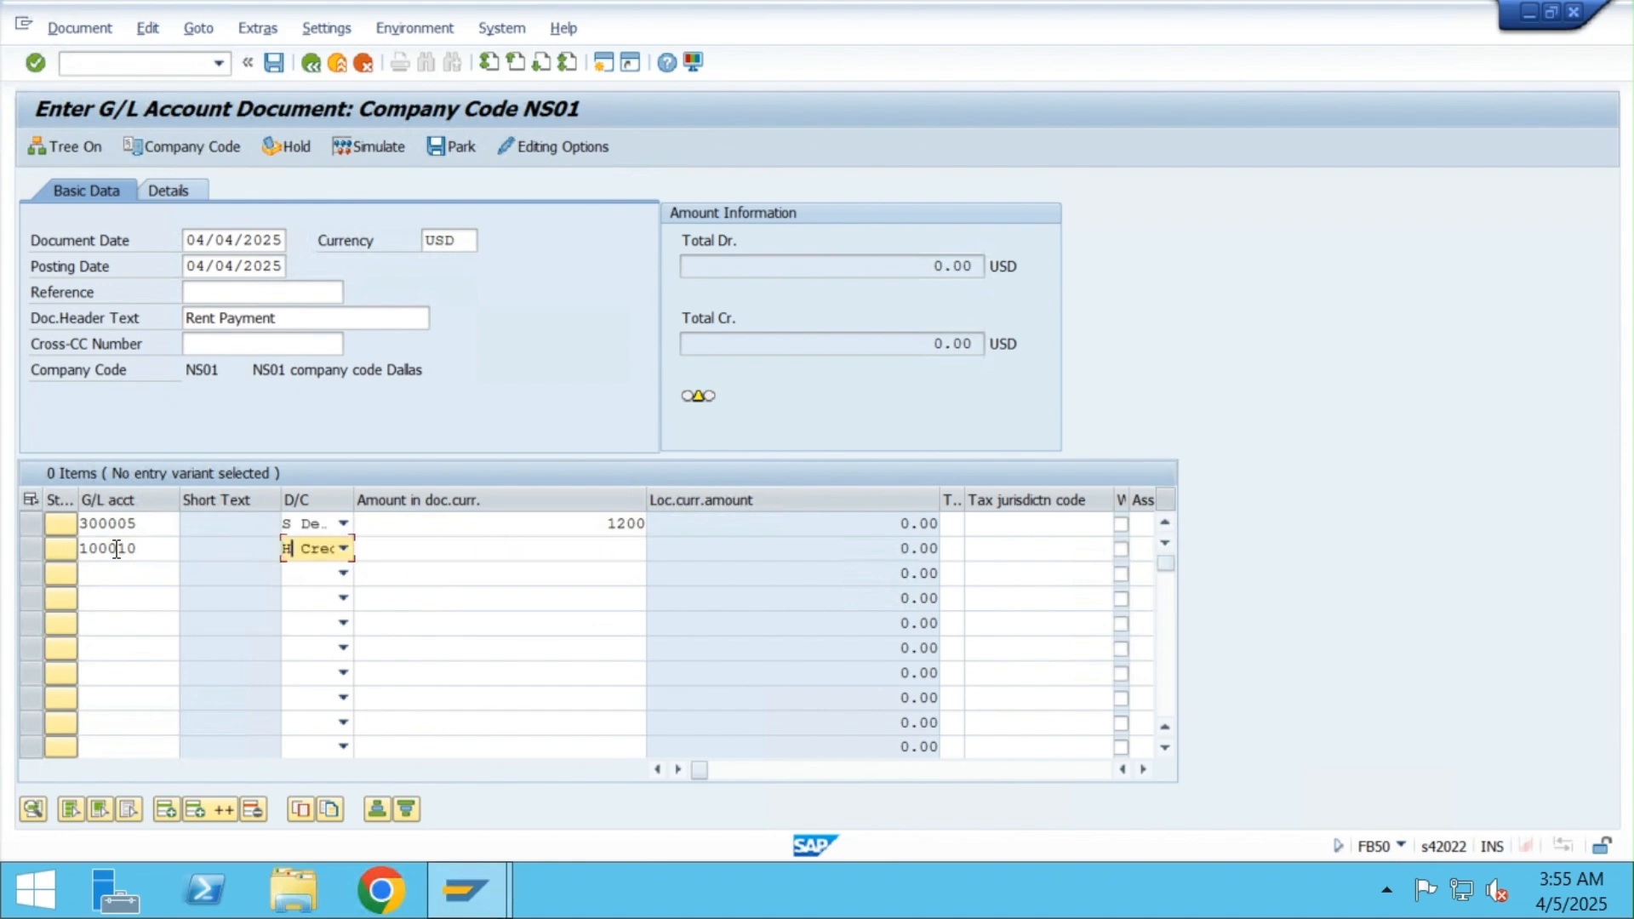
pyautogui.press('Tab')
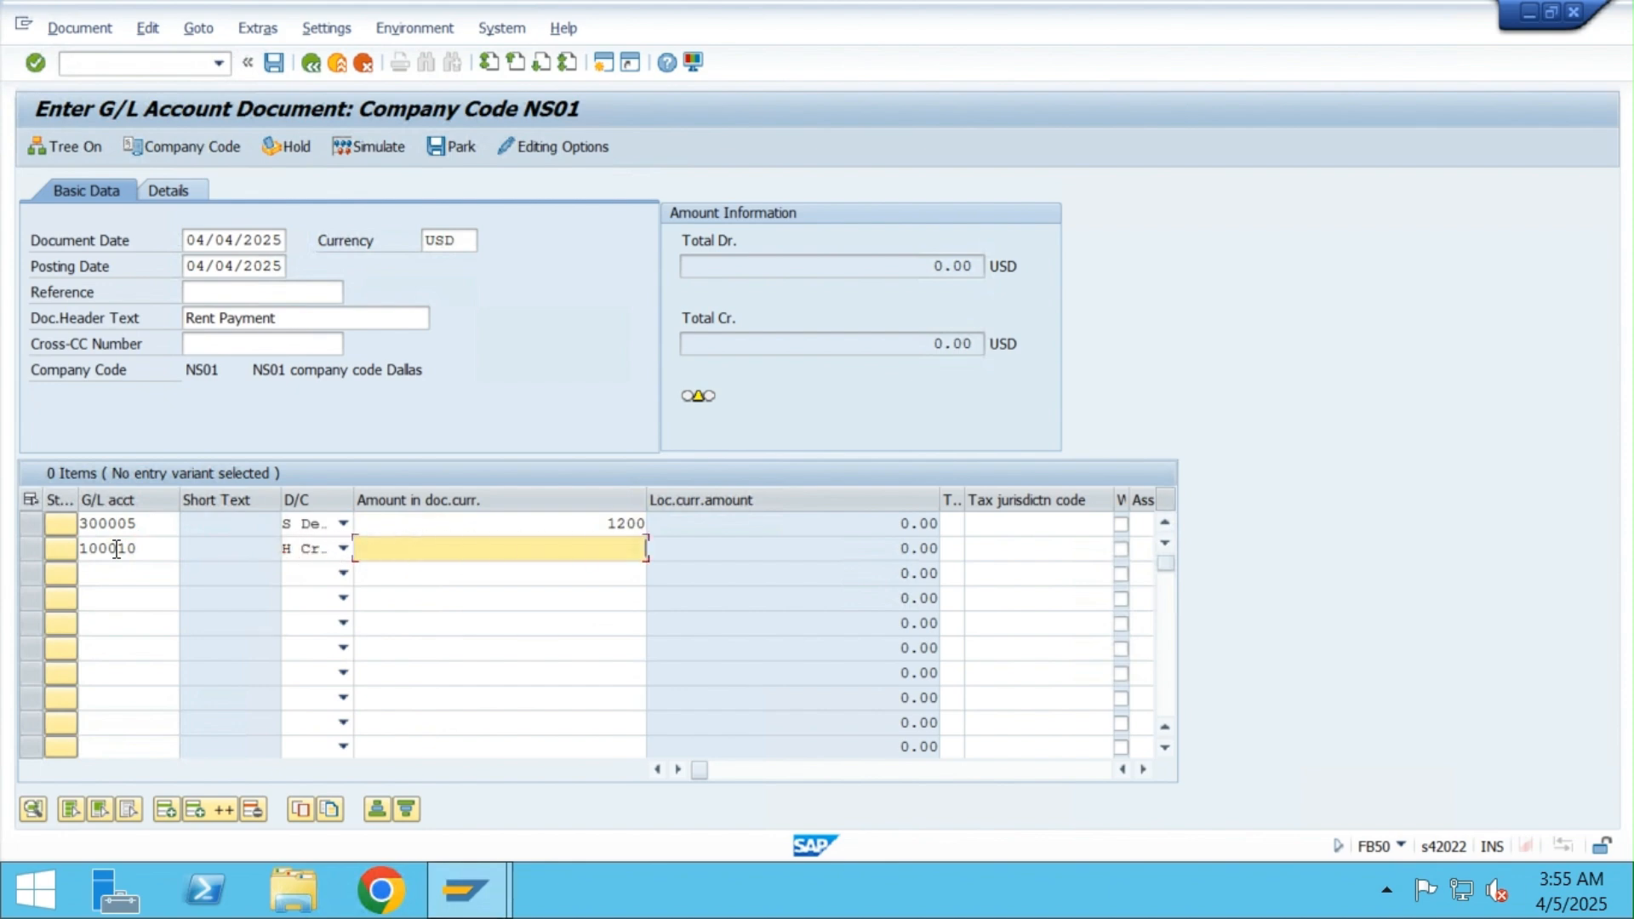
pyautogui.write('*')
pyautogui.press('Return')
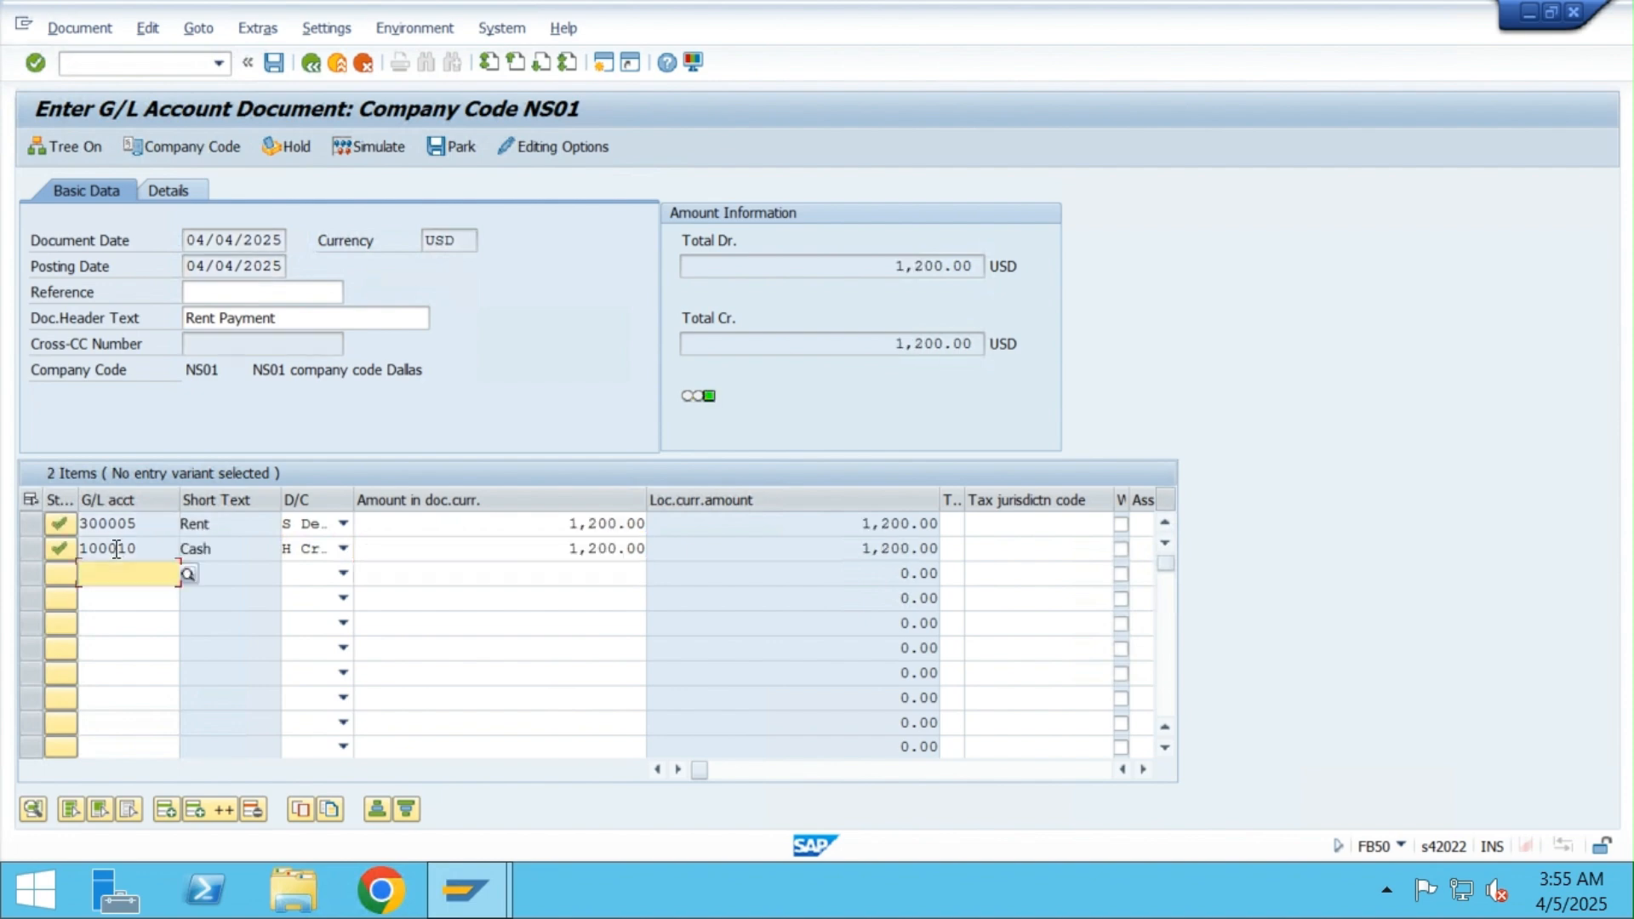
# Hold the Rent Payment document under the temporary document number ABC
pyautogui.click(290, 149)
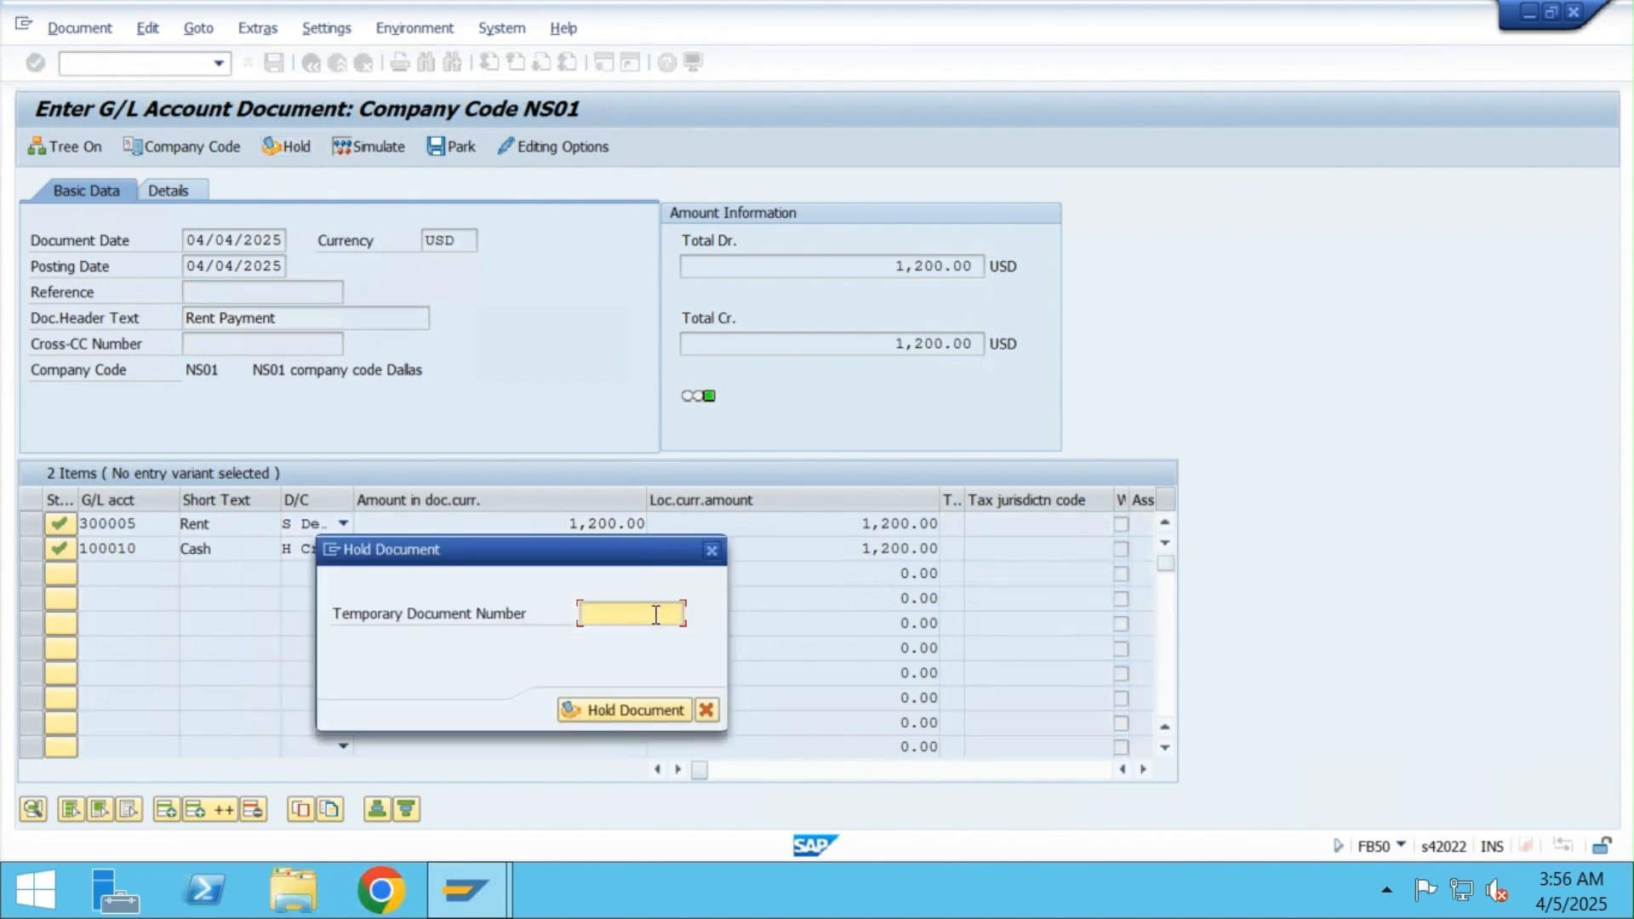
pyautogui.write('ABC')
pyautogui.click(654, 713)
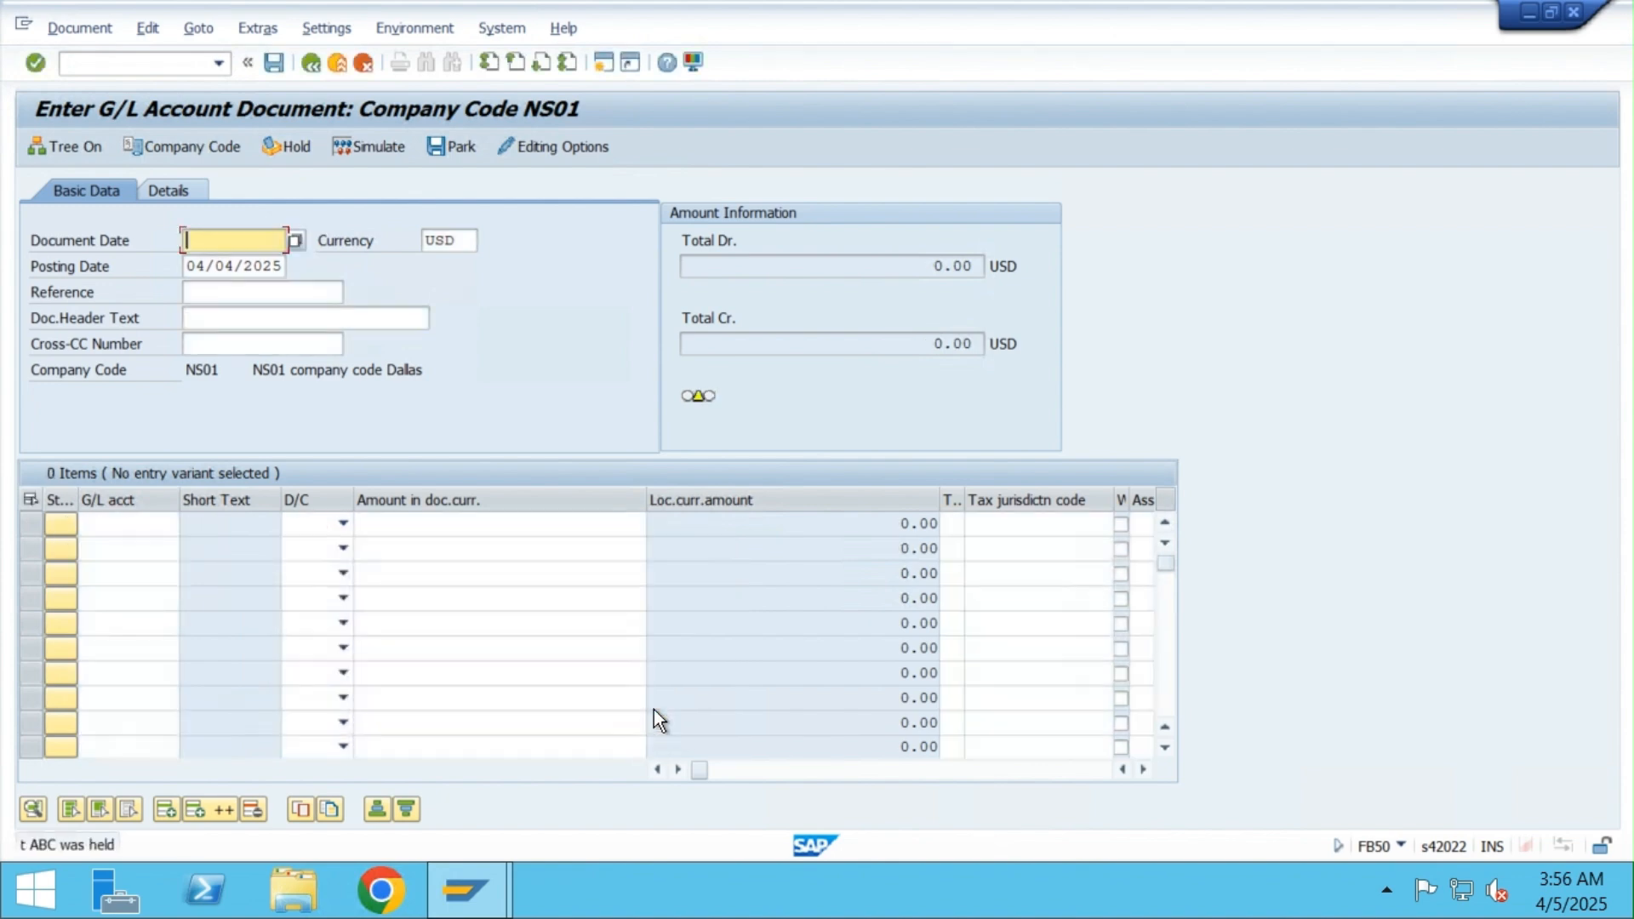
# Exit FB50 and show the list of held documents through the F-02 General Posting transaction
pyautogui.click(342, 62)
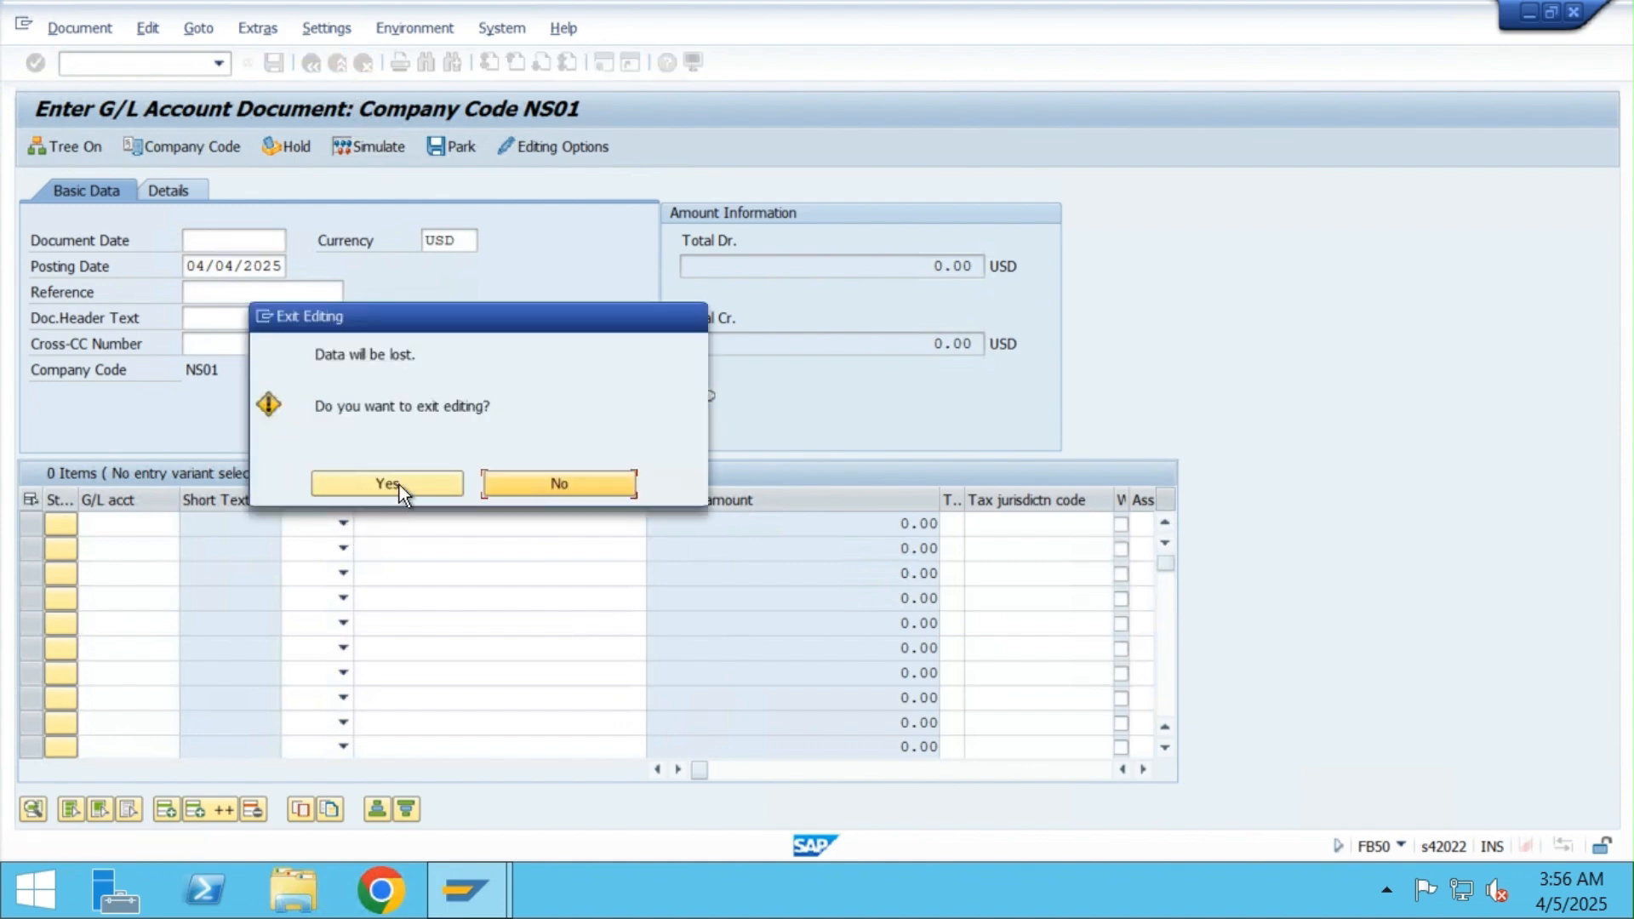
pyautogui.click(399, 484)
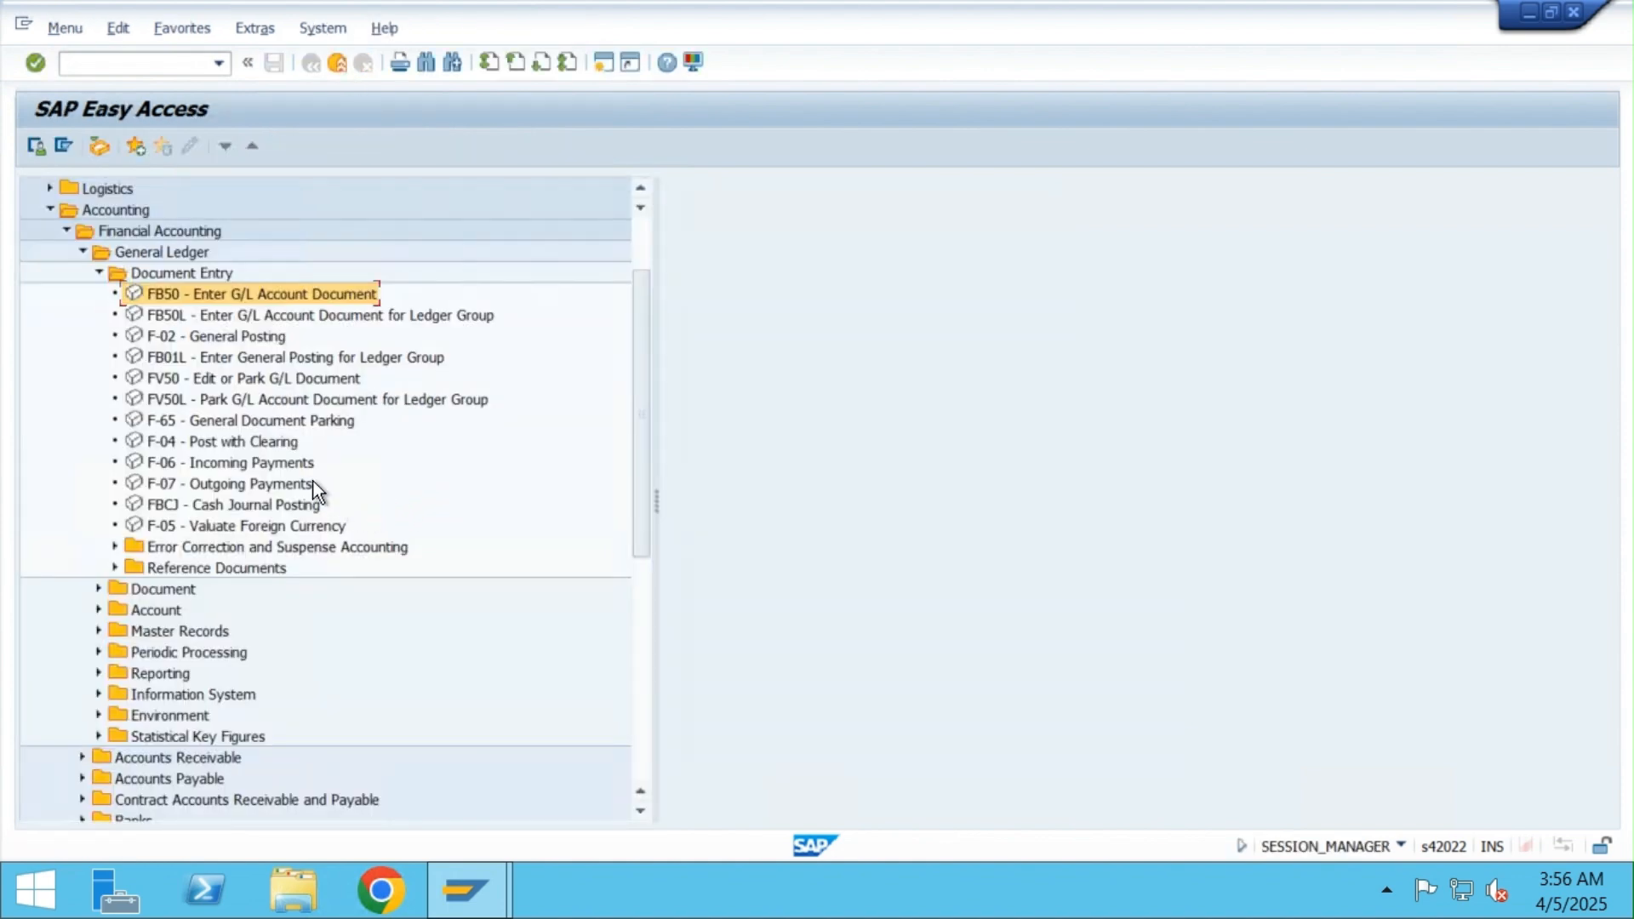
pyautogui.doubleClick(227, 335)
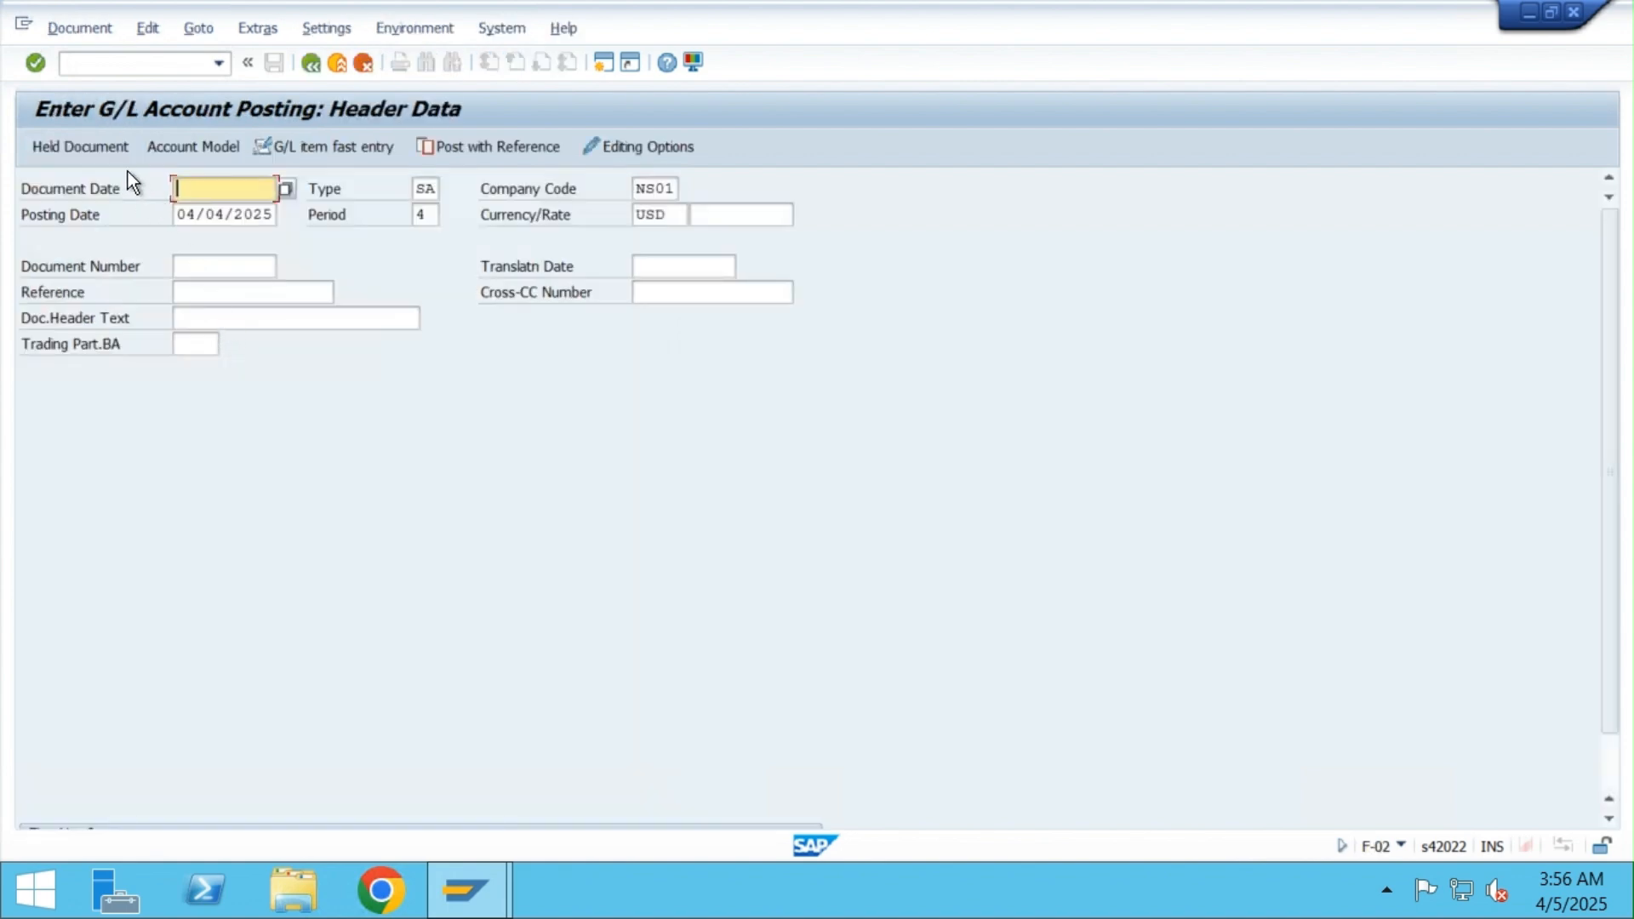
pyautogui.click(119, 146)
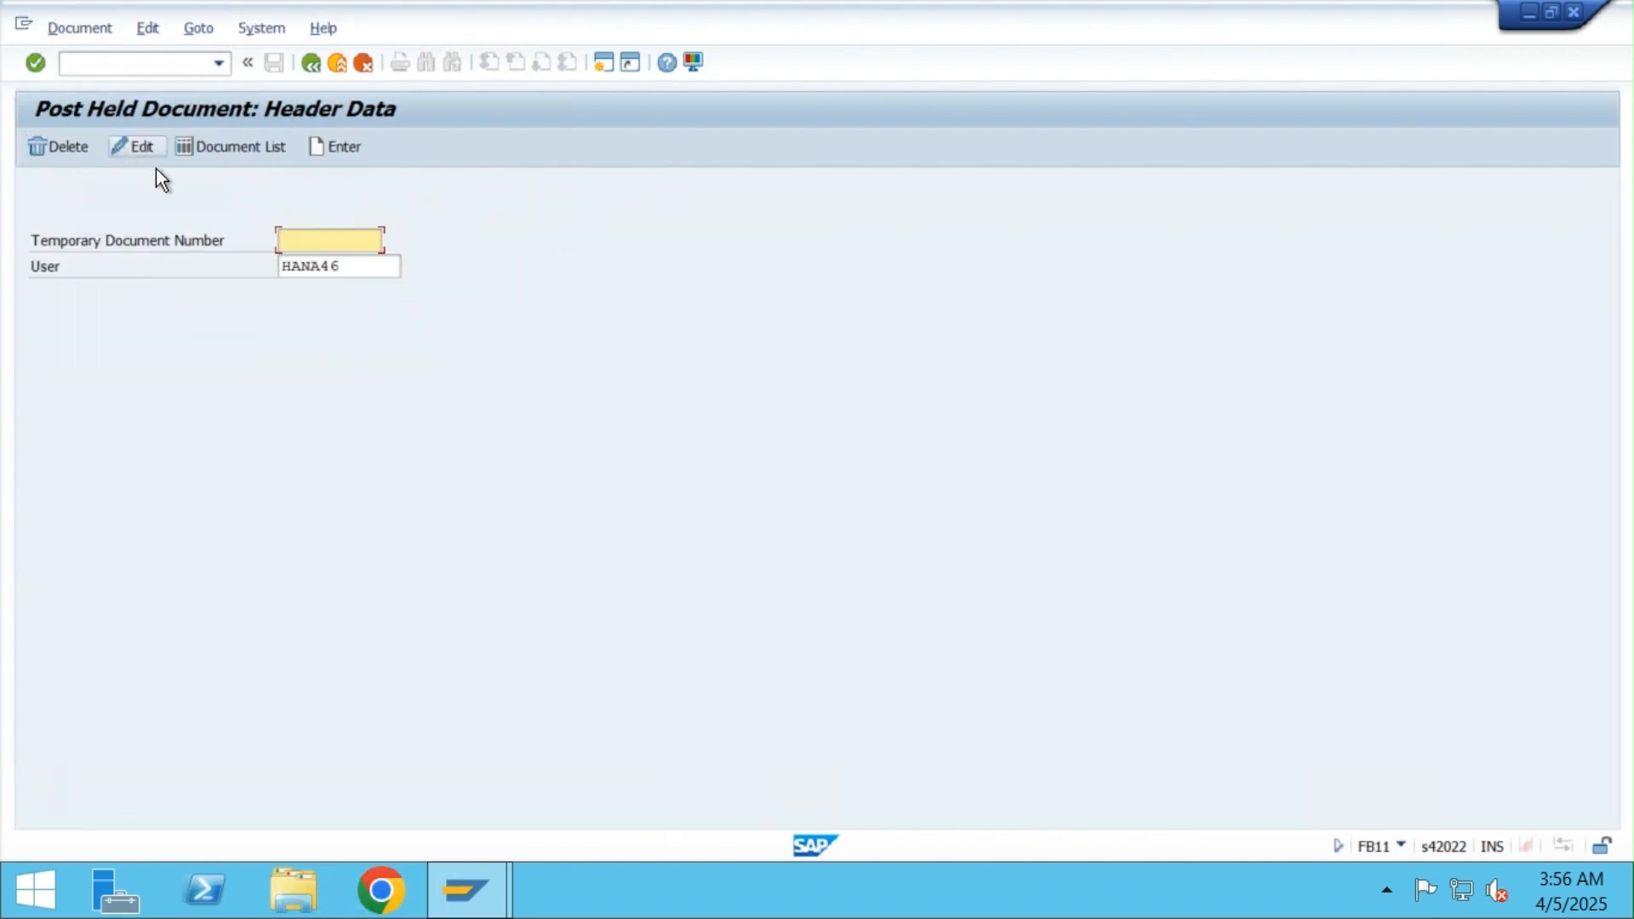
pyautogui.click(216, 150)
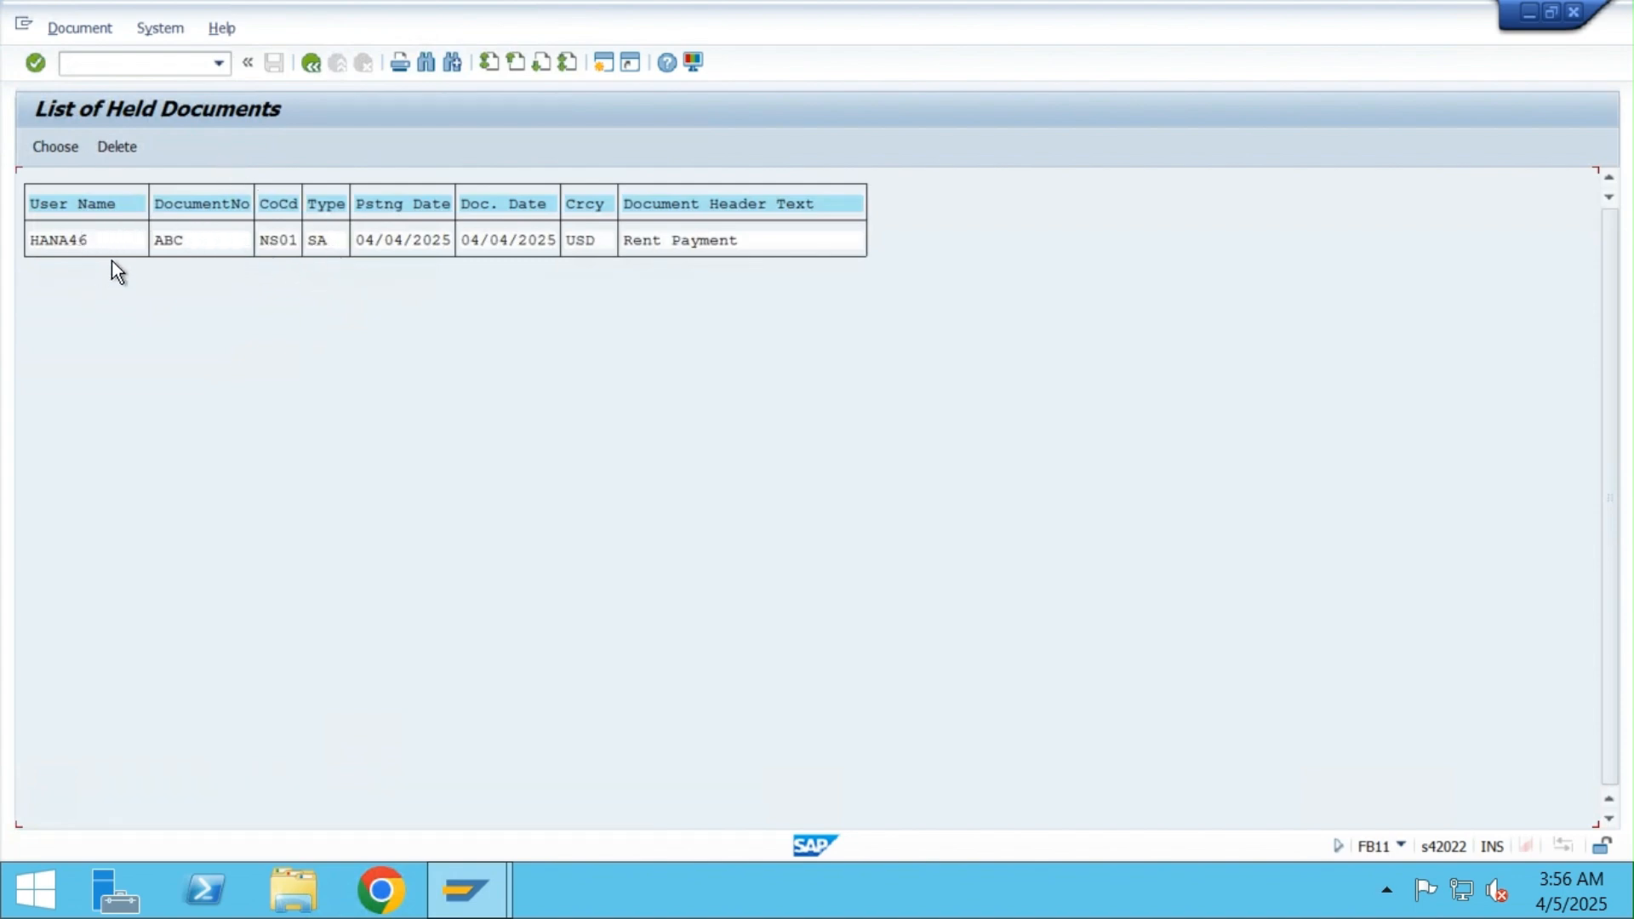
# Load the held document ABC from the list and post it
pyautogui.click(63, 241)
pyautogui.click(64, 146)
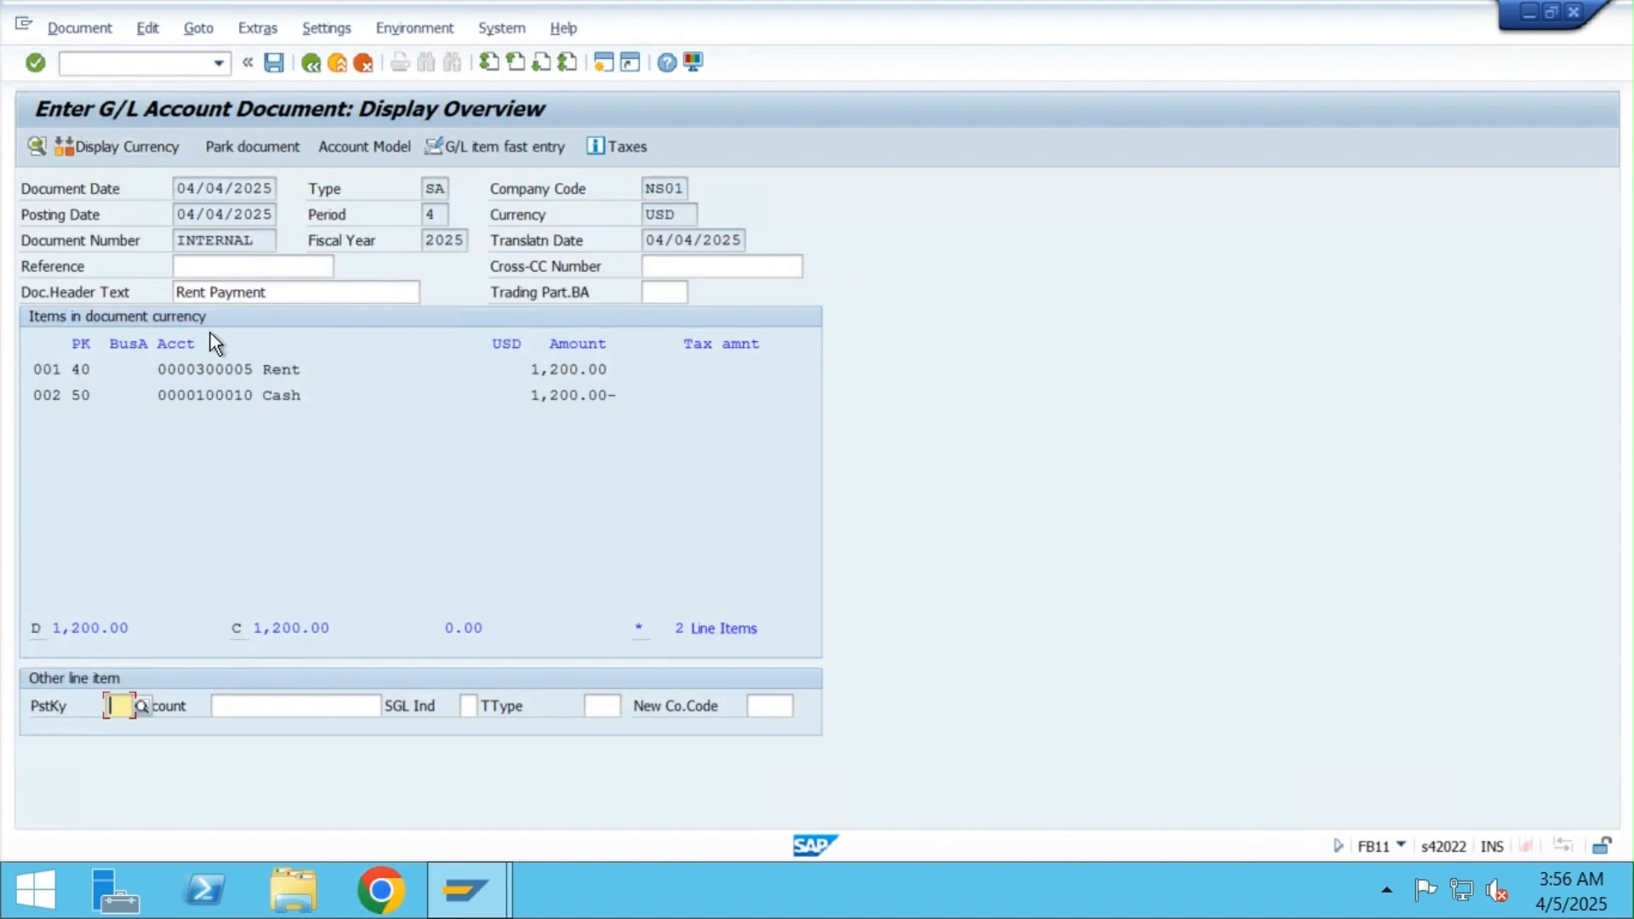
pyautogui.click(64, 24)
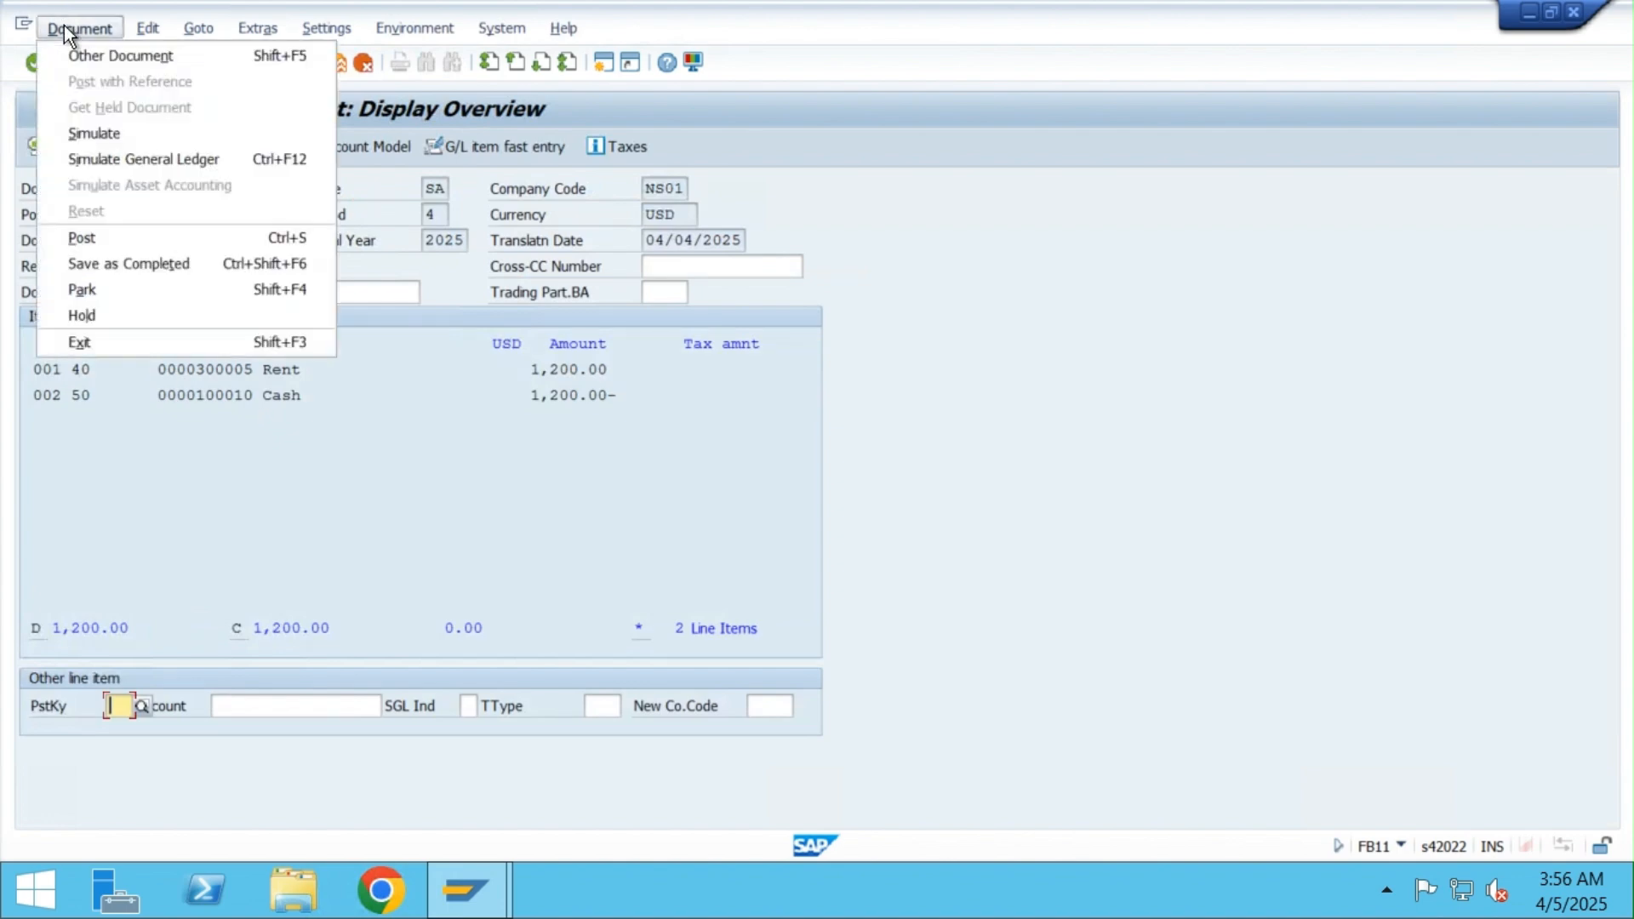
pyautogui.click(117, 239)
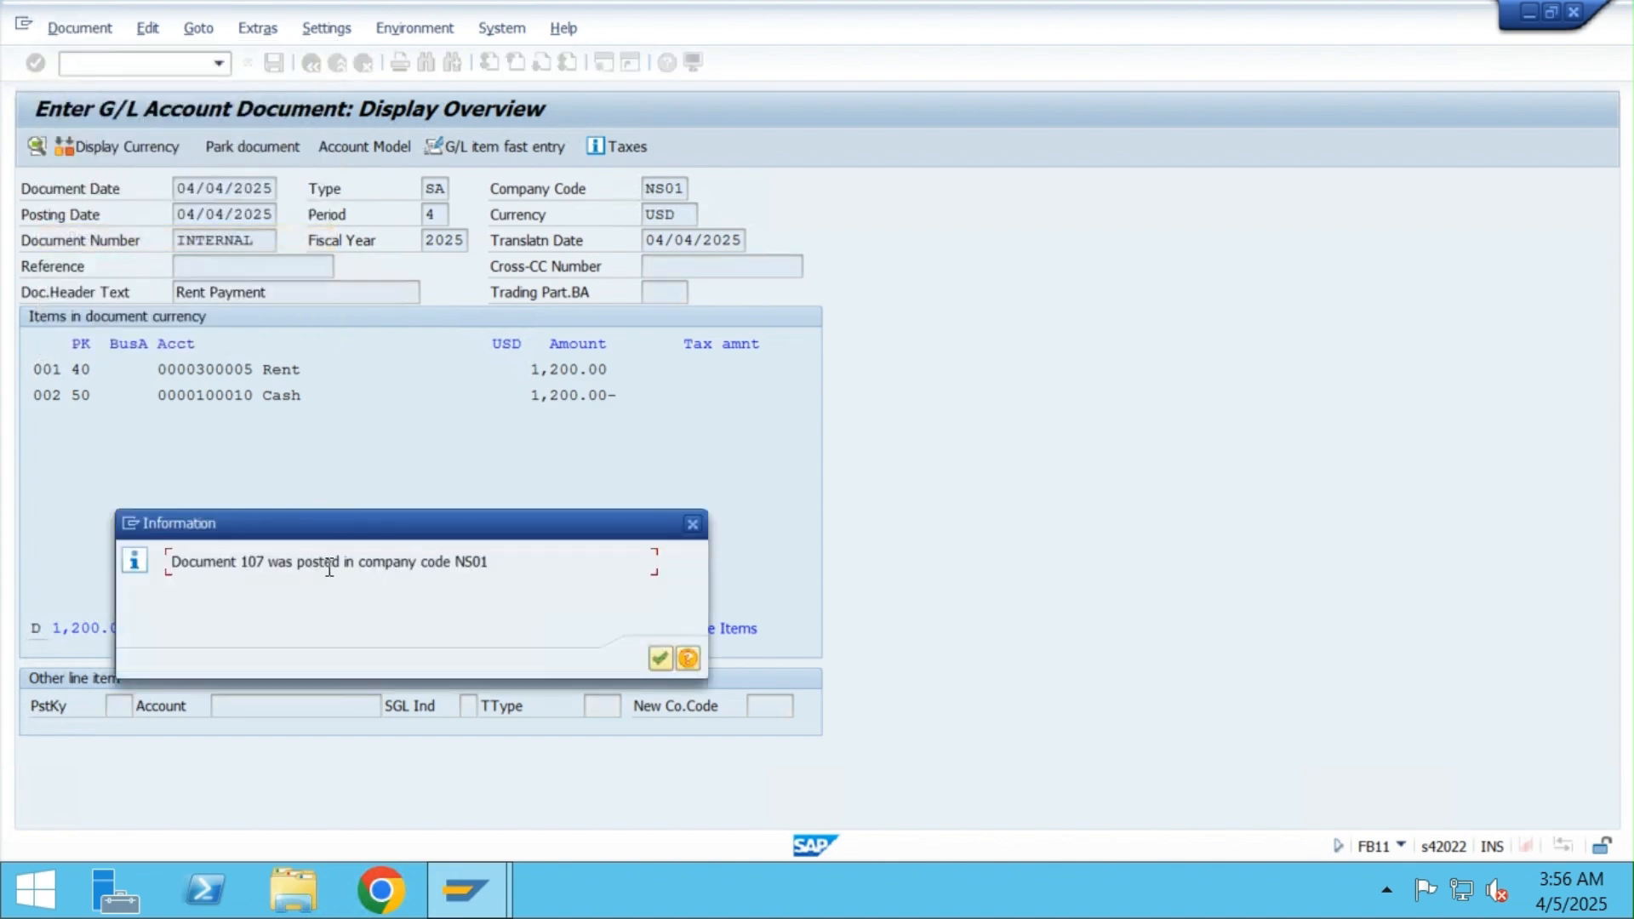
pyautogui.click(656, 660)
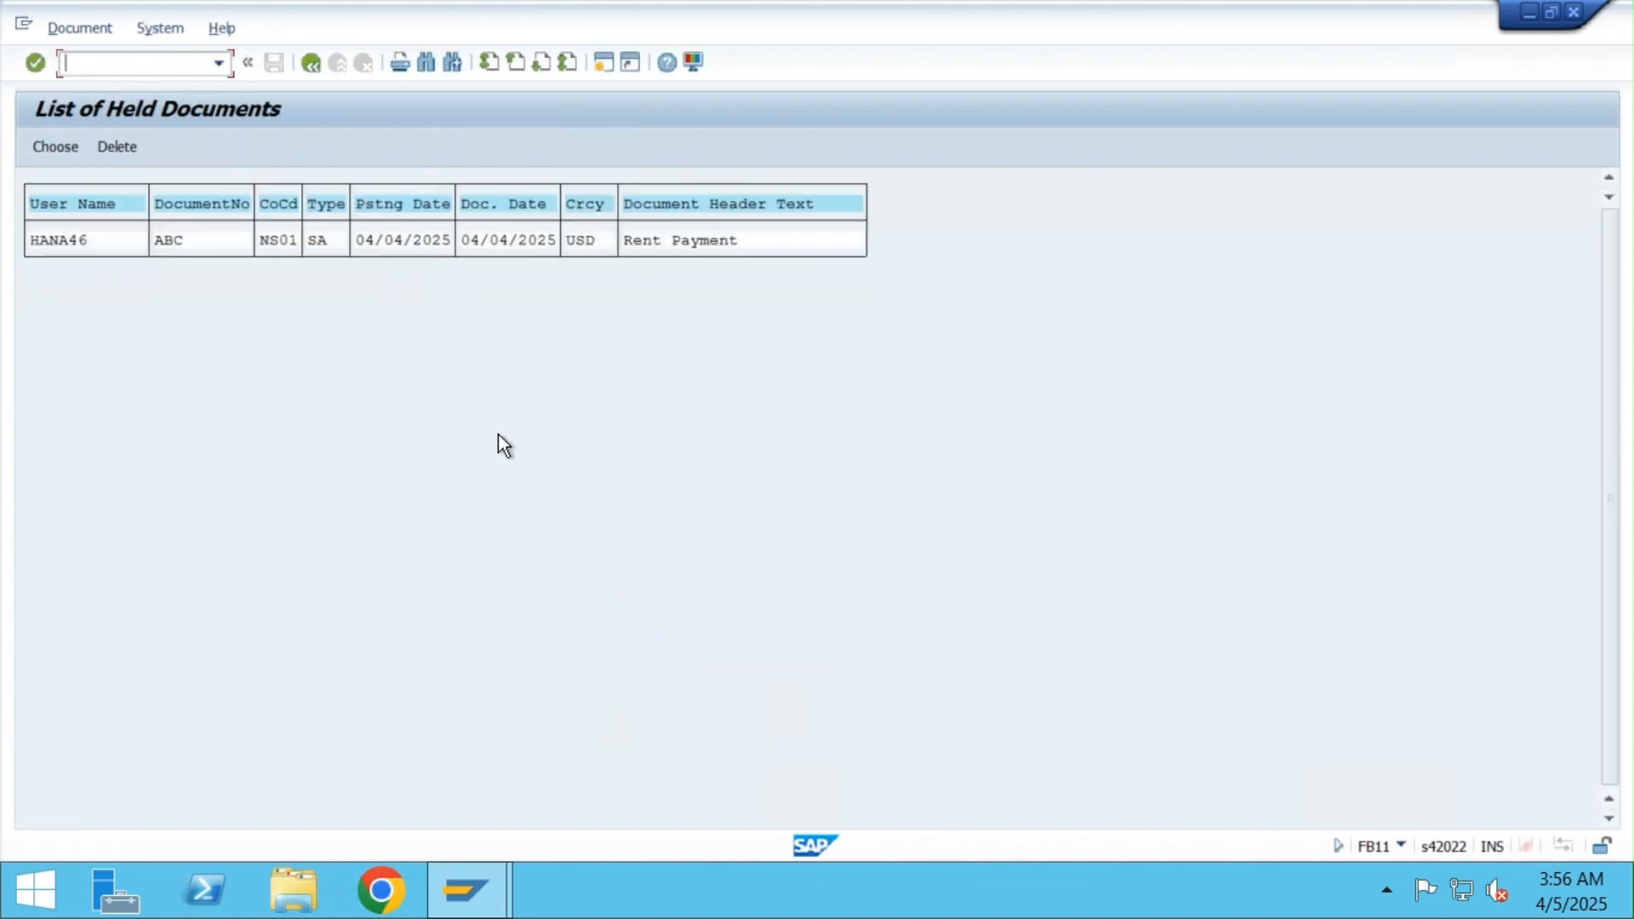
# Reload the list of held documents to check it, and return to SAP Easy Access
pyautogui.click(323, 70)
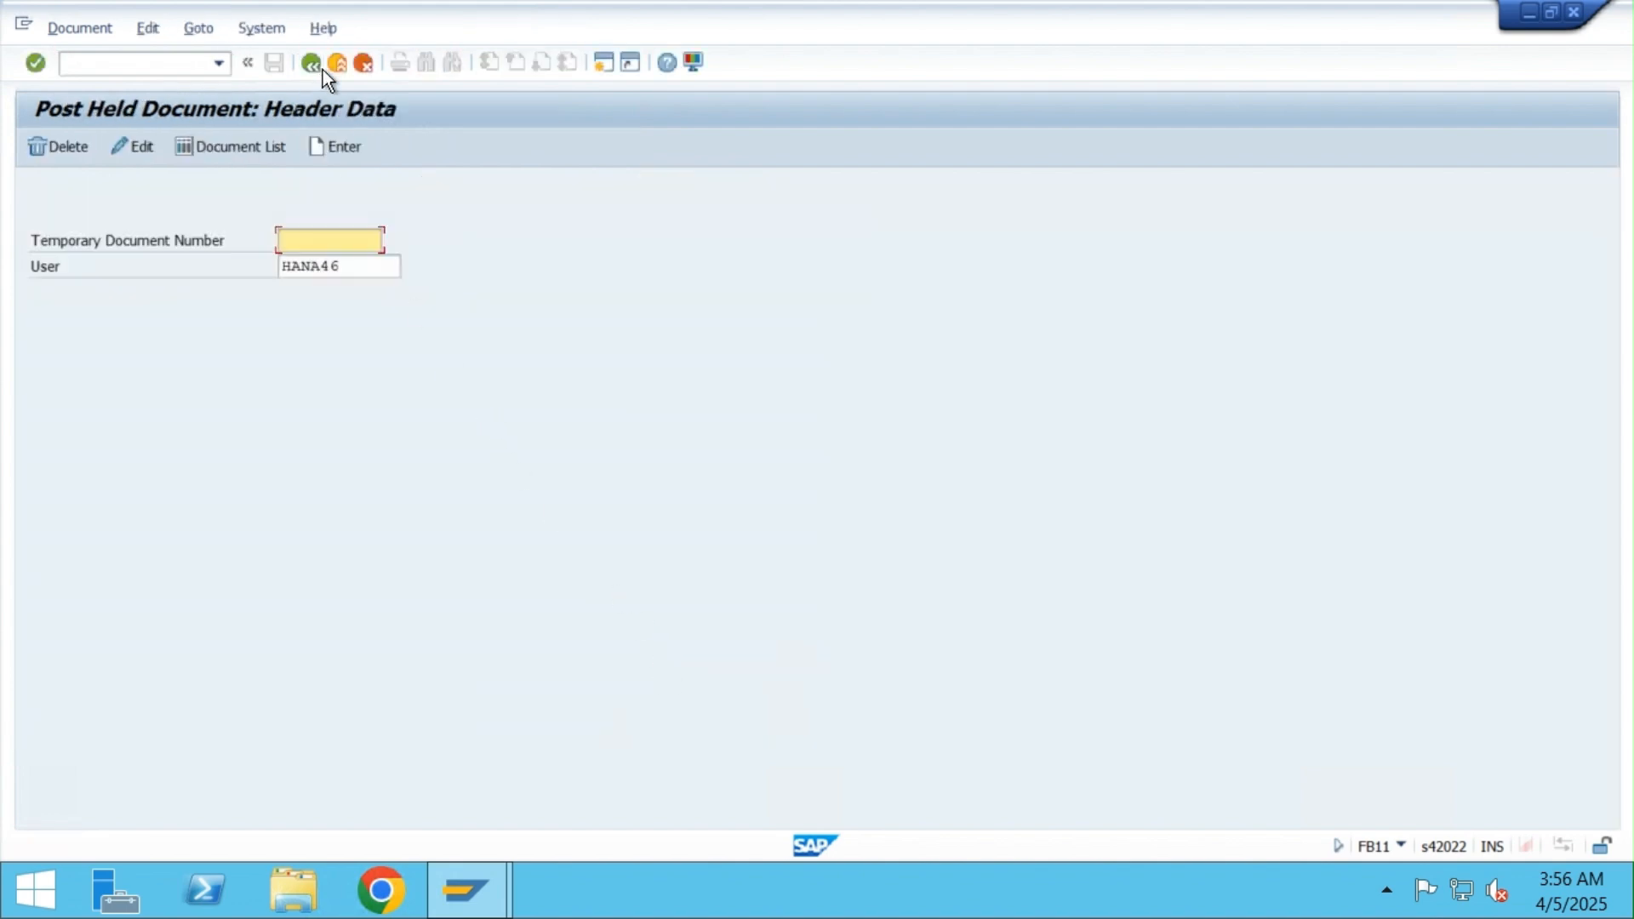
pyautogui.click(228, 146)
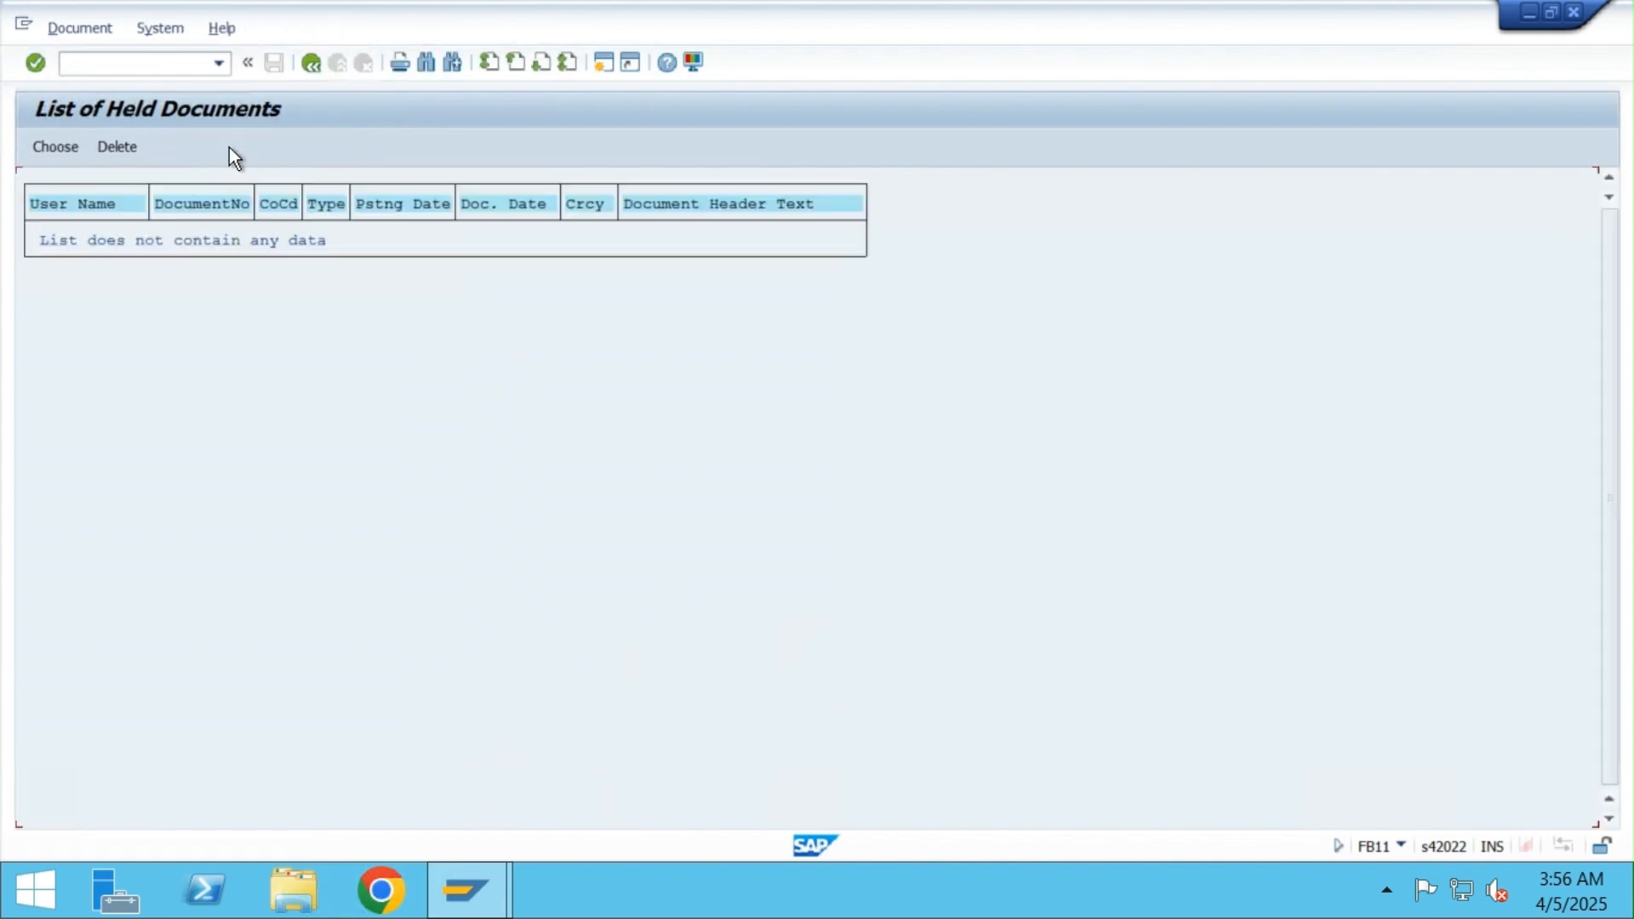
pyautogui.click(314, 60)
pyautogui.click(314, 59)
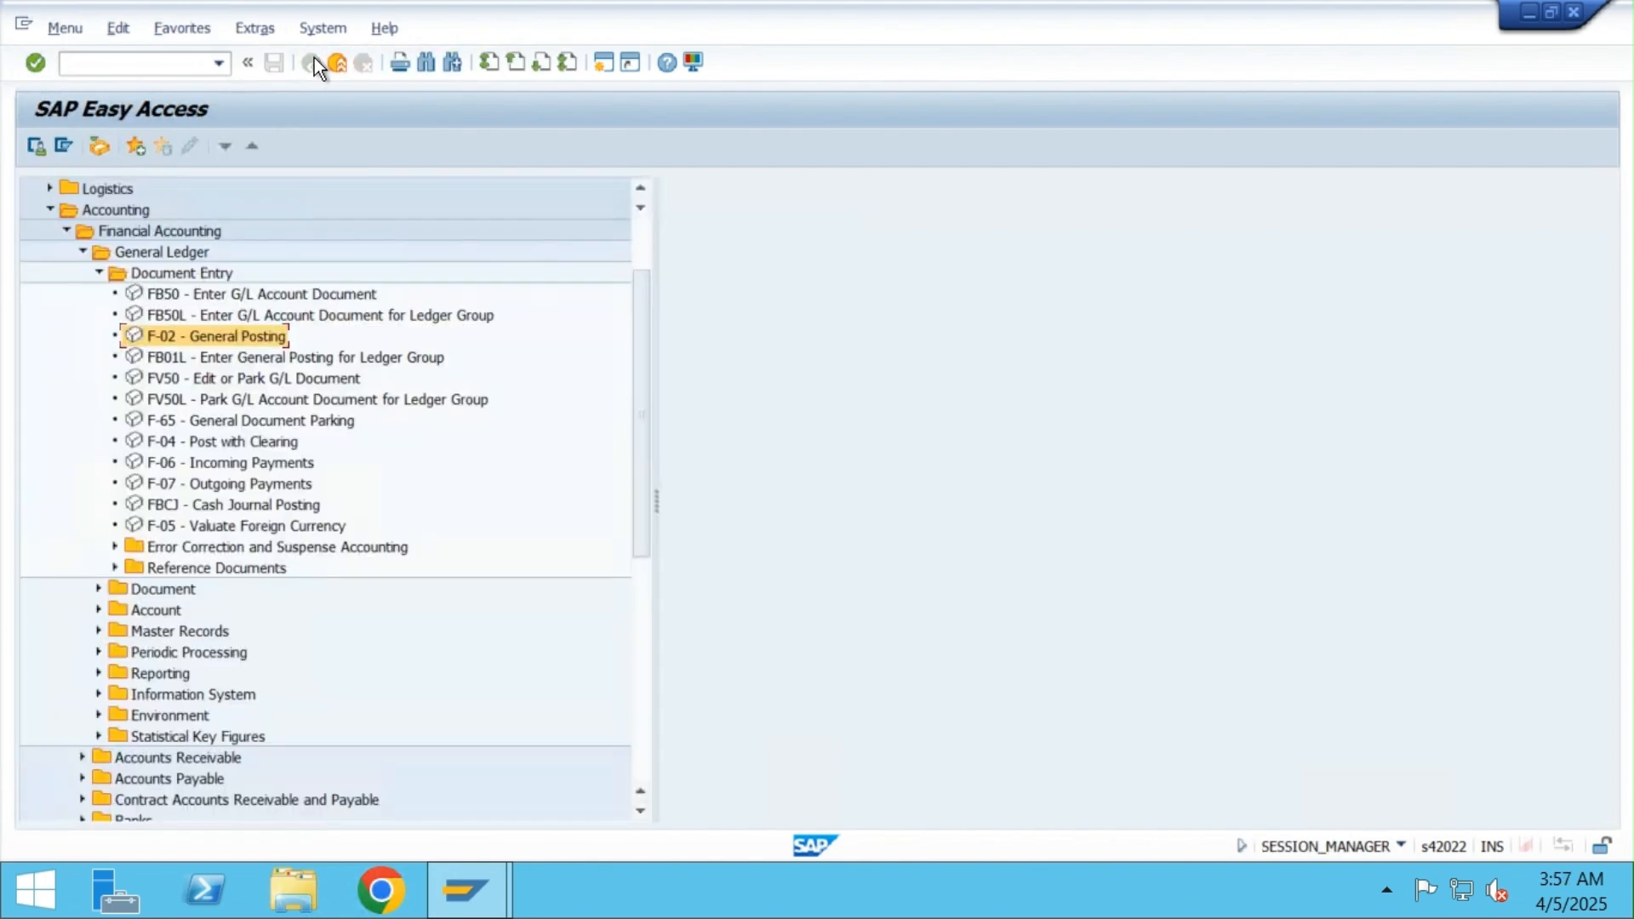
# Open the FB03 Display transaction under the General Ledger Document folder
pyautogui.click(99, 589)
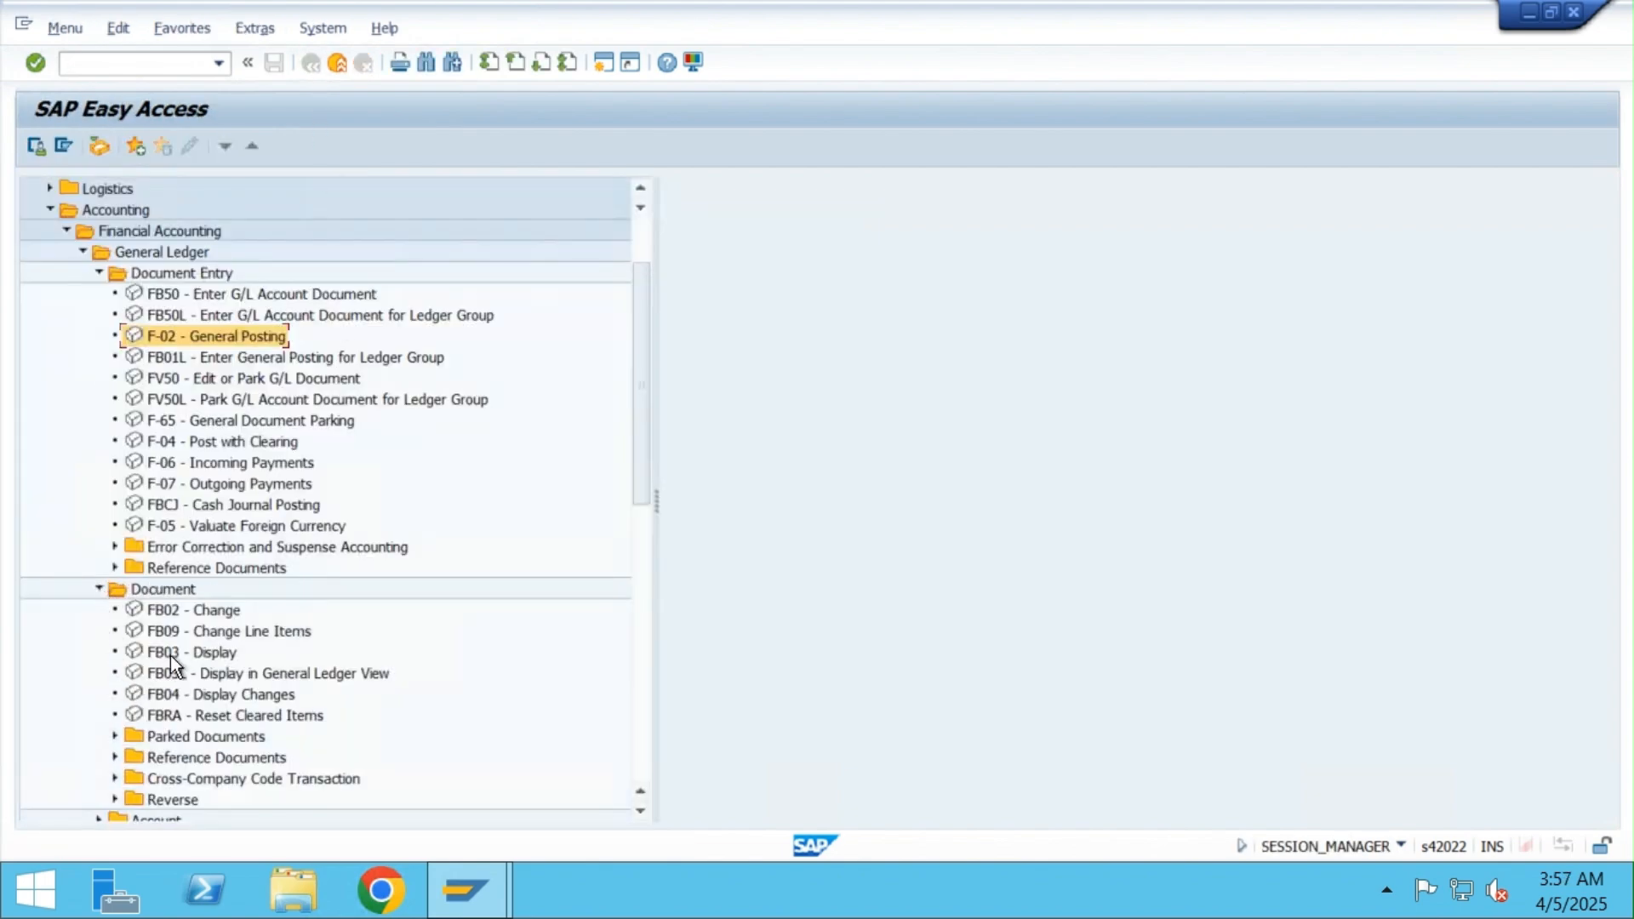
pyautogui.doubleClick(172, 650)
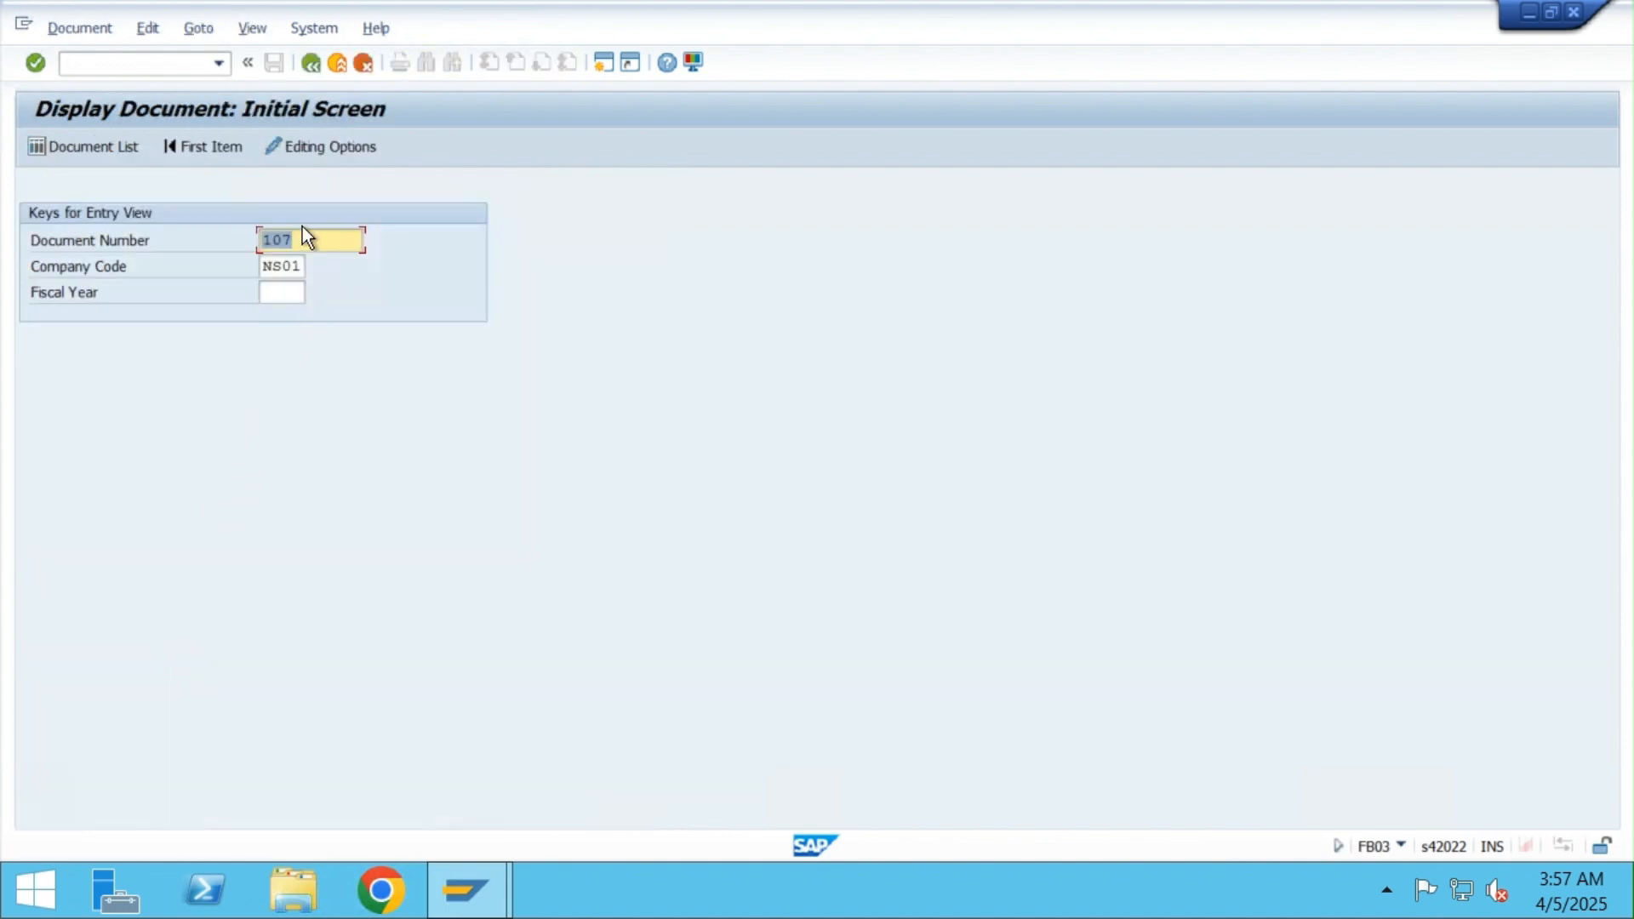
pyautogui.click(283, 293)
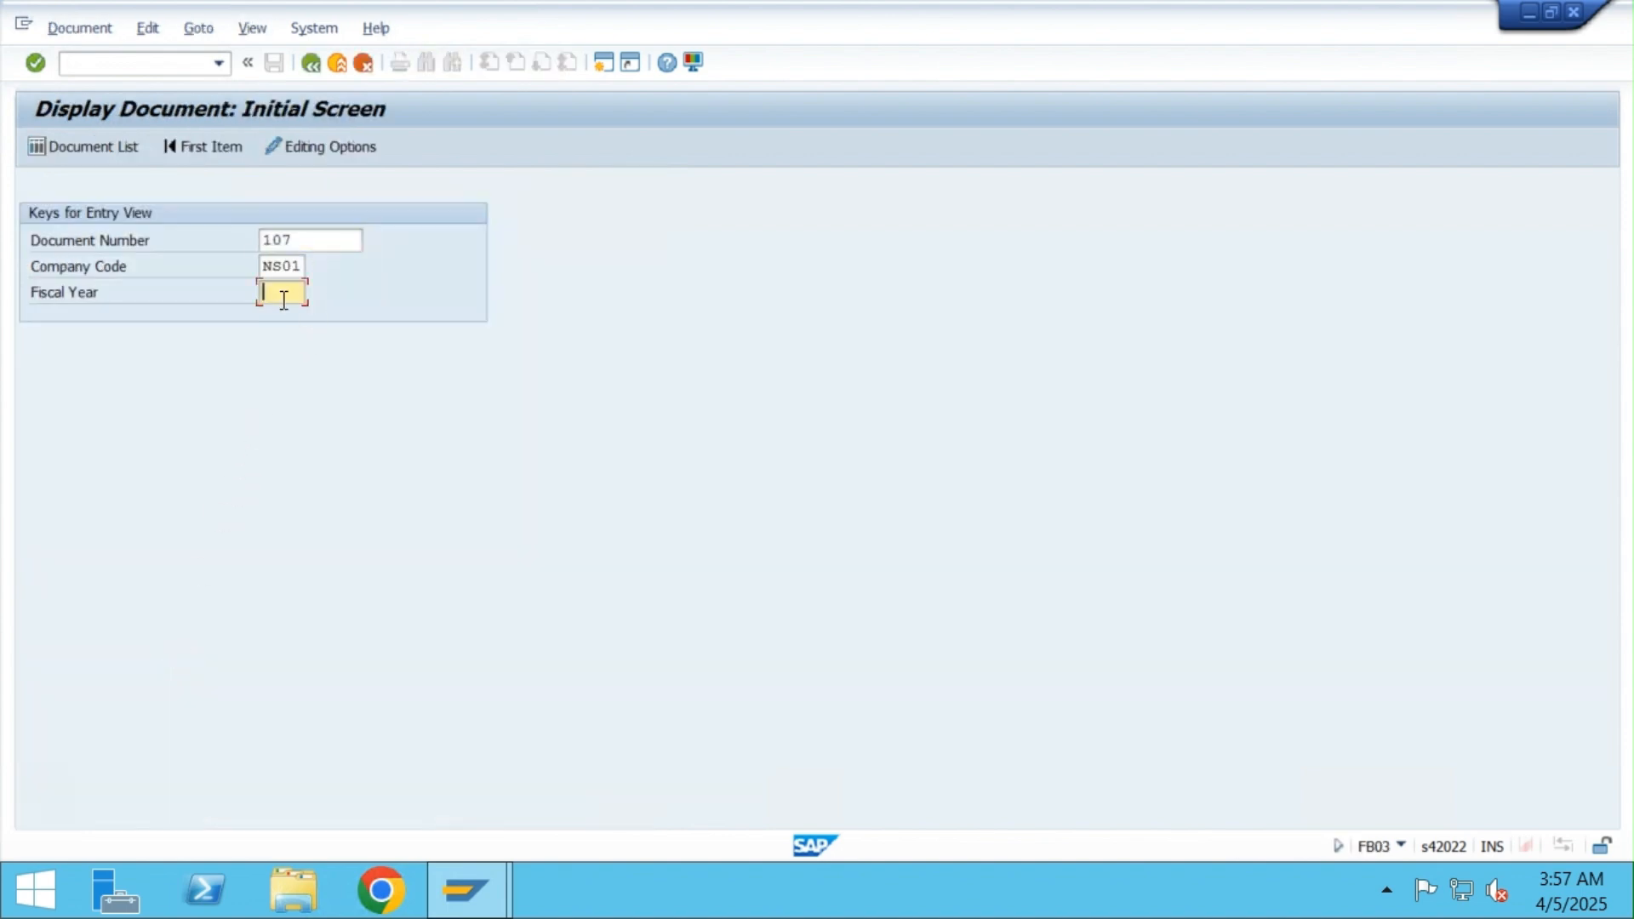
pyautogui.write('2025')
pyautogui.click(114, 149)
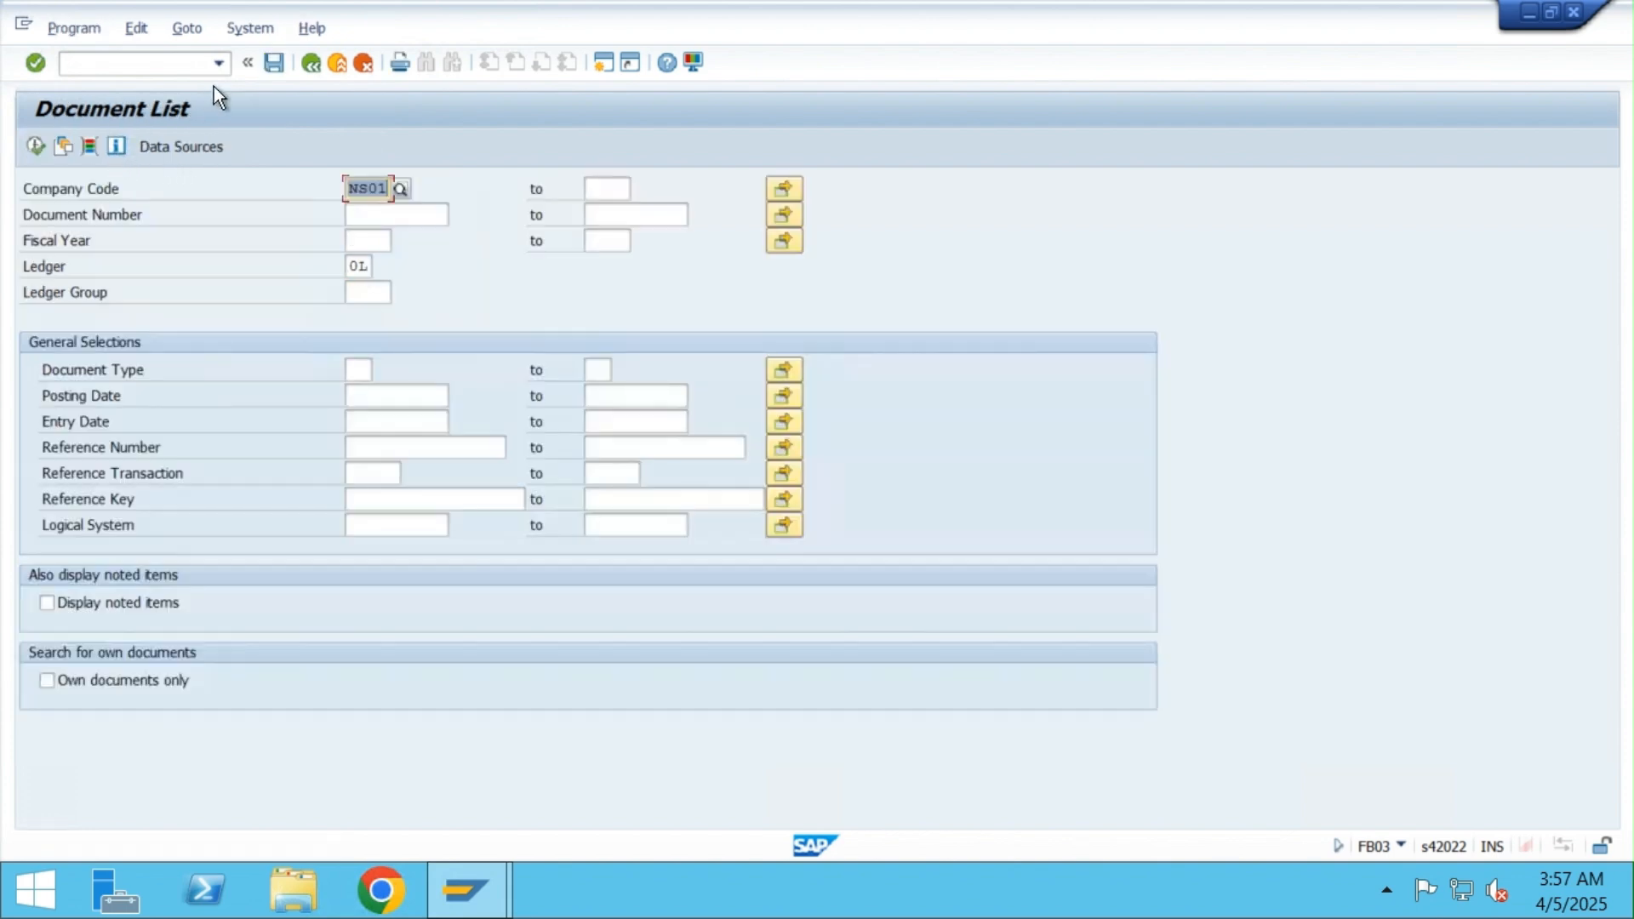
pyautogui.click(311, 64)
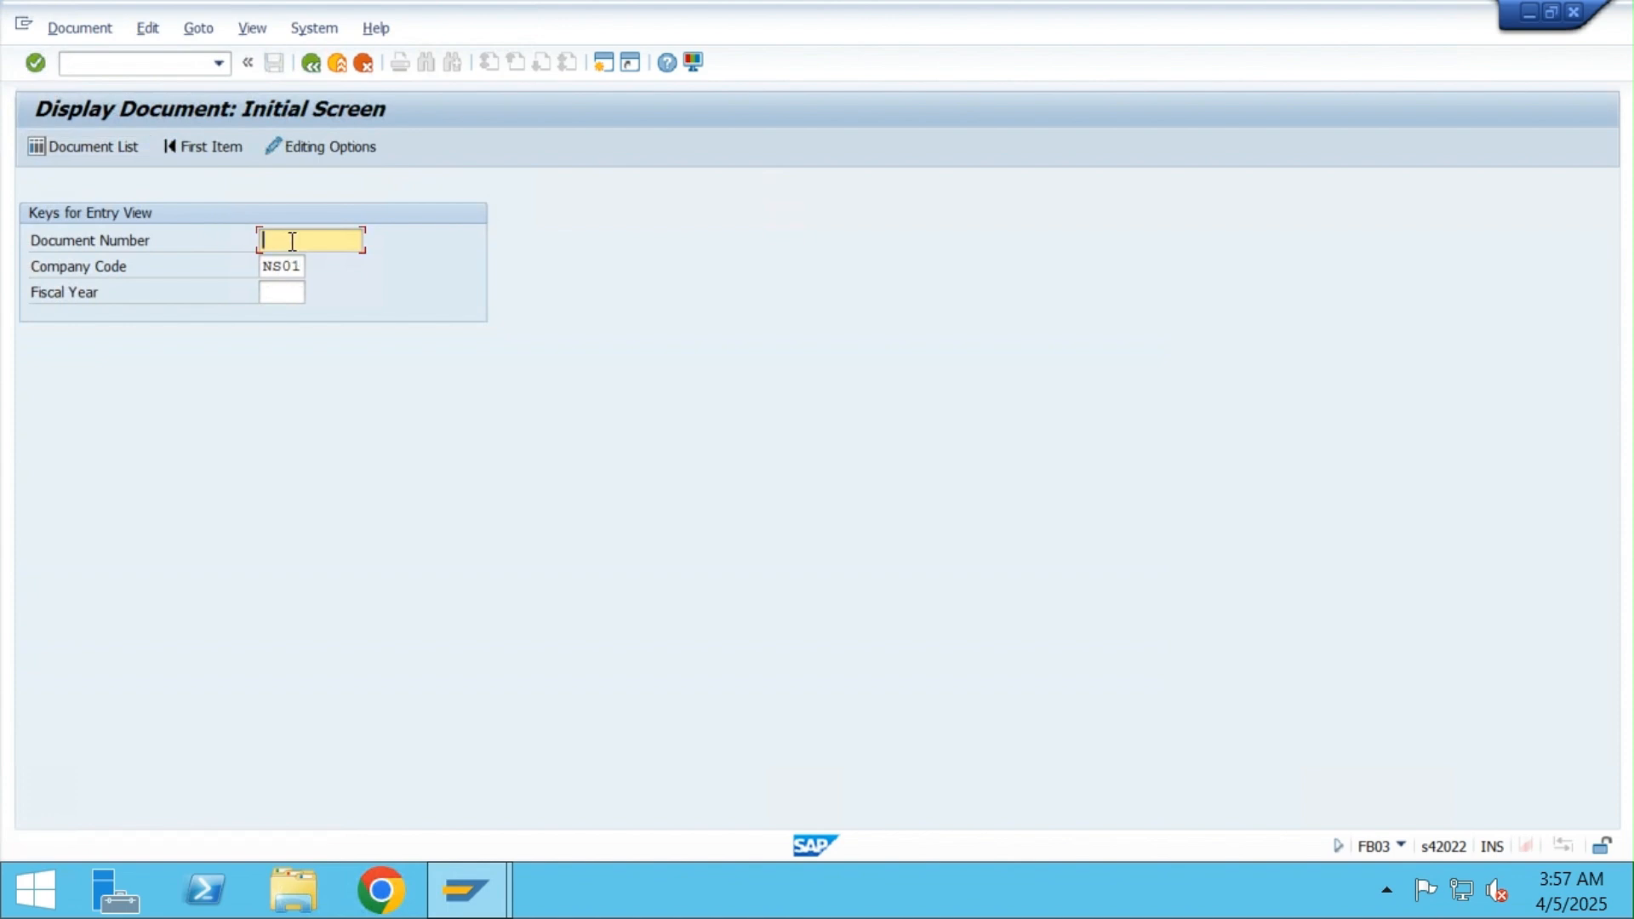
# Display document 107 of company code NS01 for fiscal year 2025
pyautogui.write('107')
pyautogui.press('Tab')
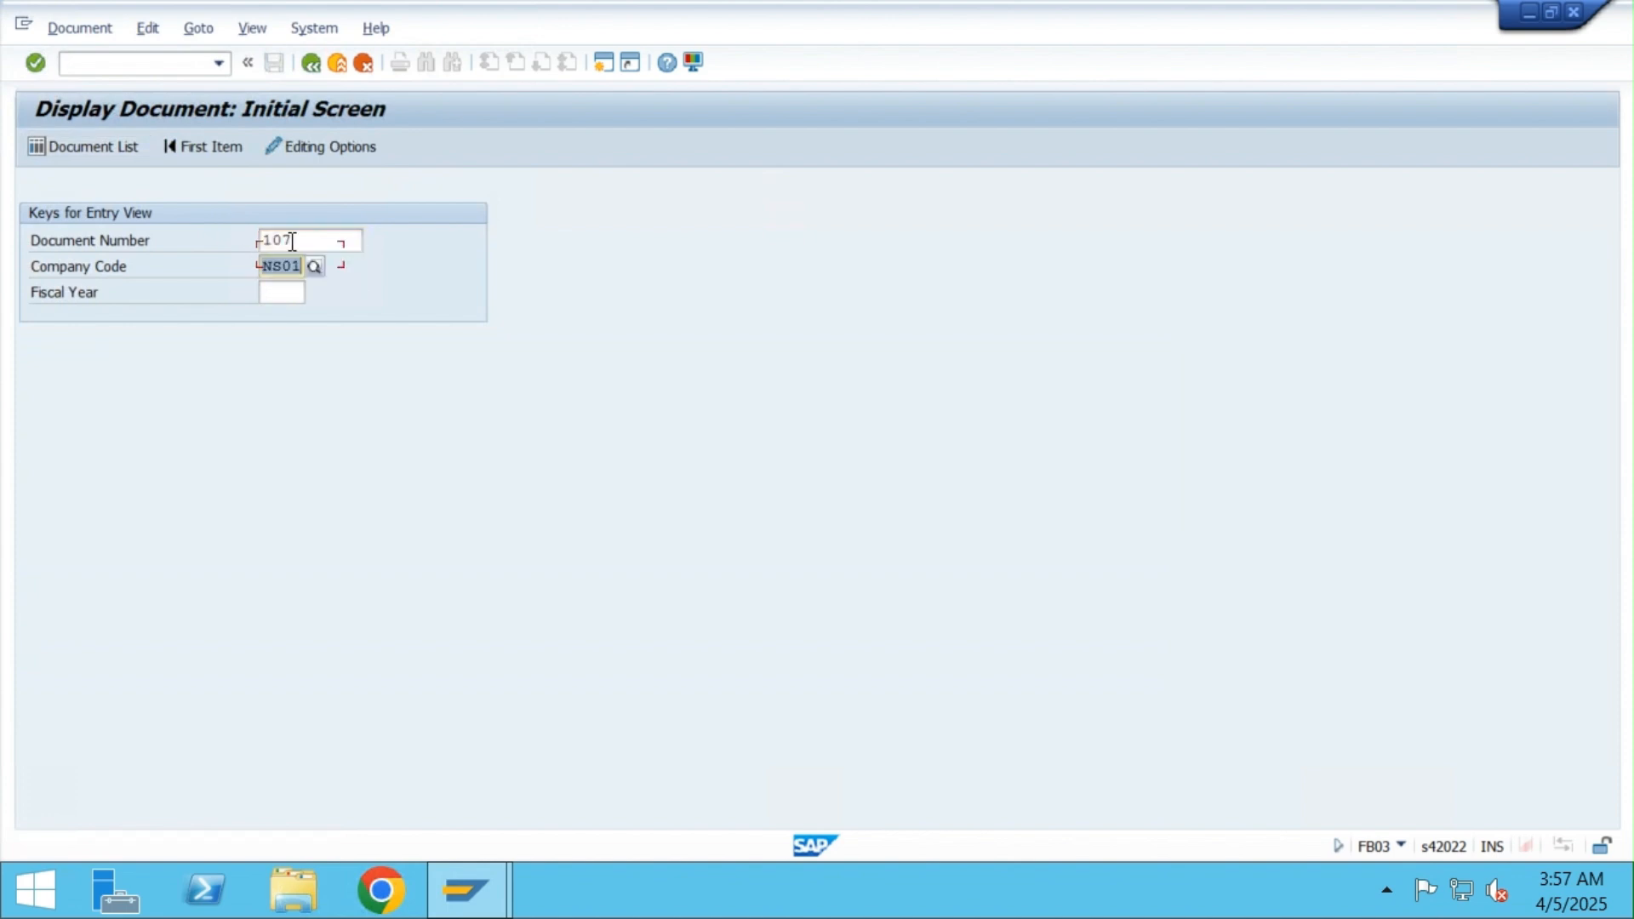
pyautogui.press('Tab')
pyautogui.write('2025')
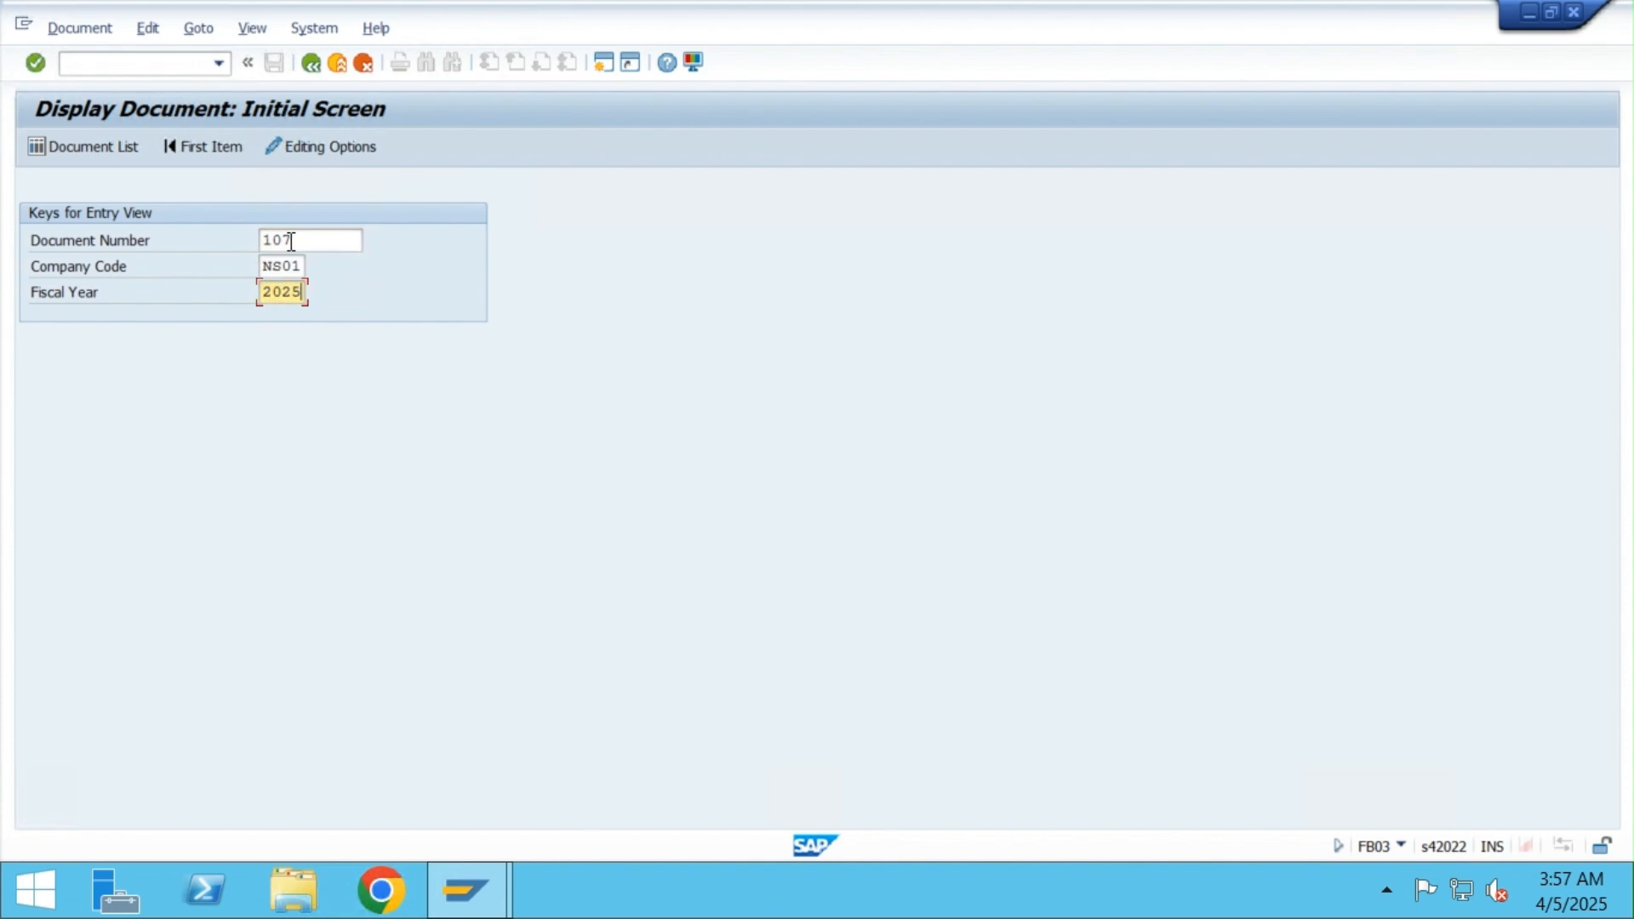
pyautogui.click(37, 61)
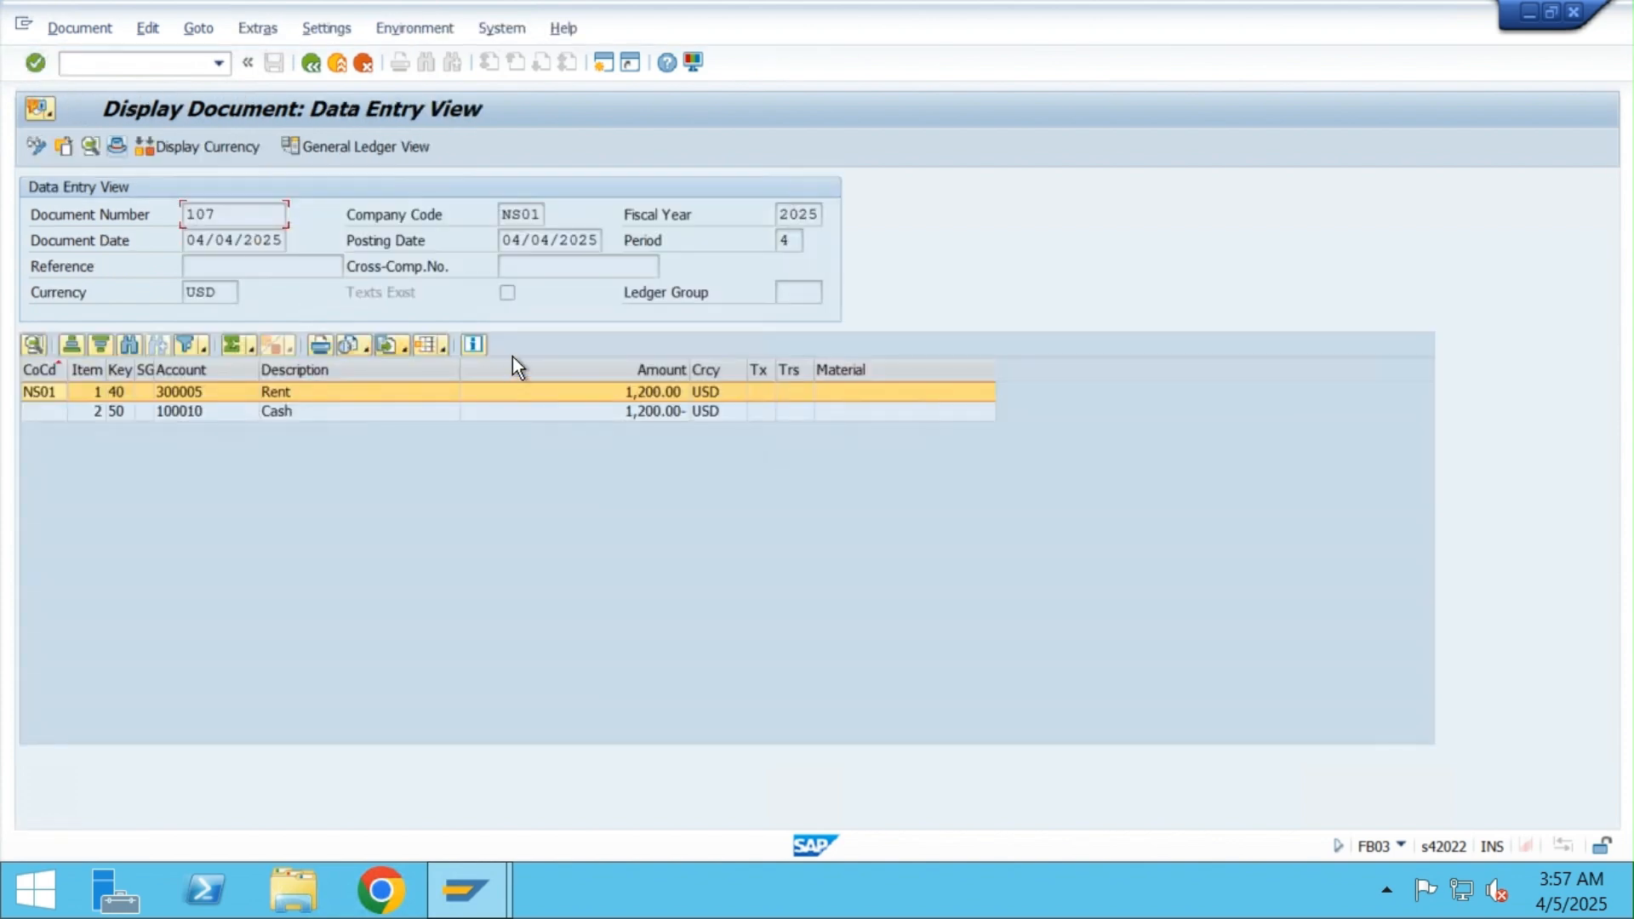
# Switch the document to the General Ledger View and examine its document header details
pyautogui.click(409, 144)
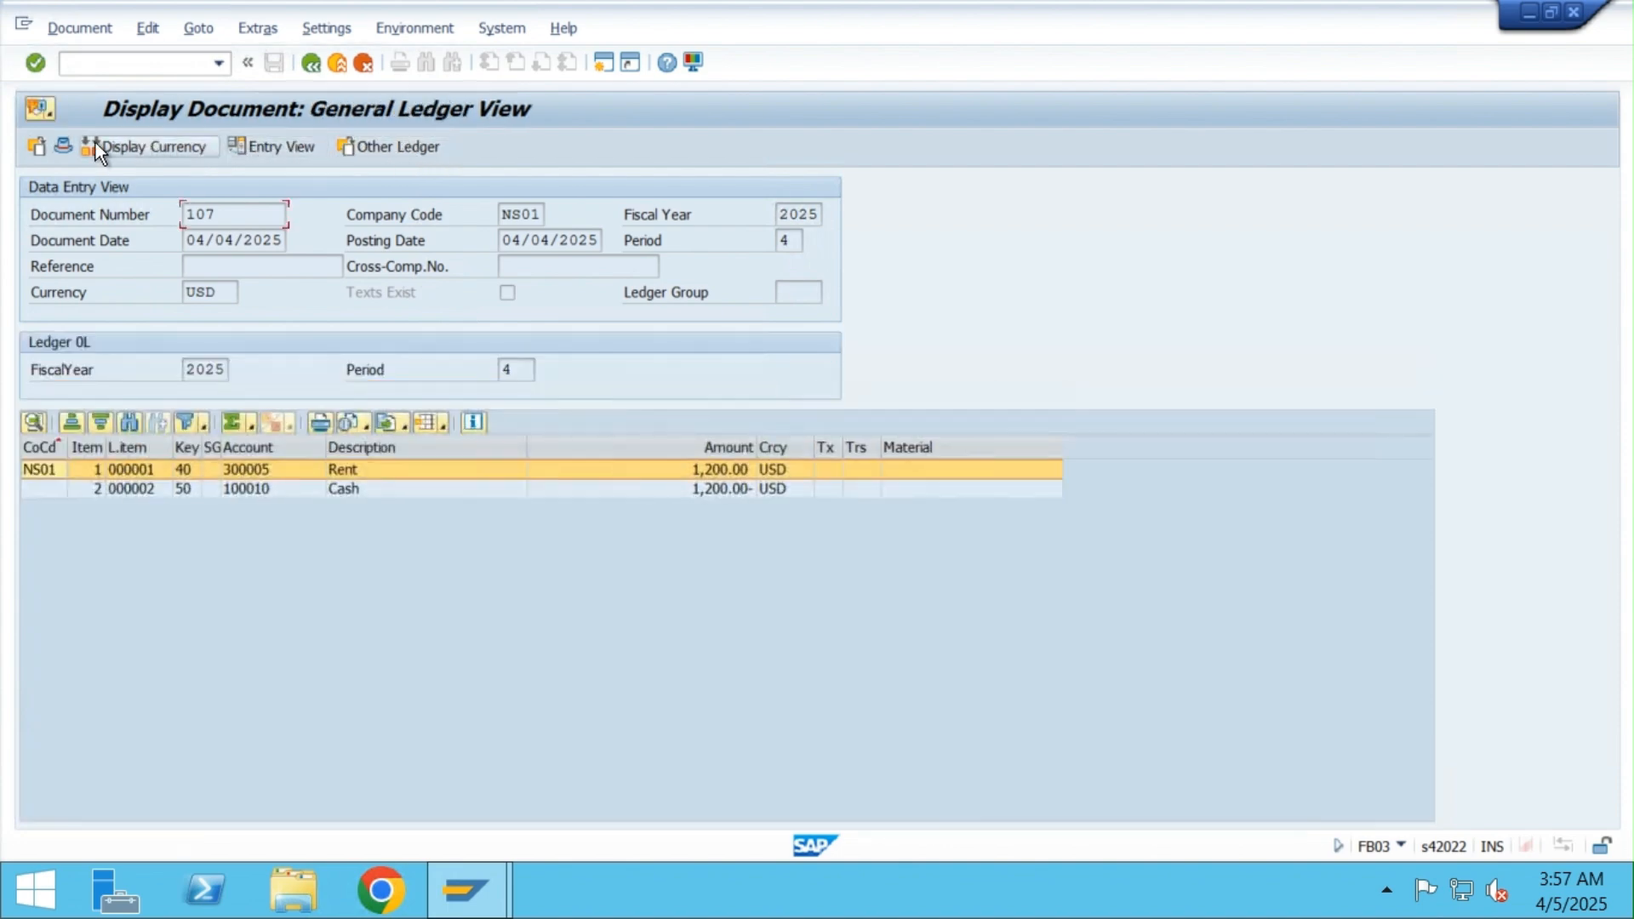
pyautogui.click(63, 144)
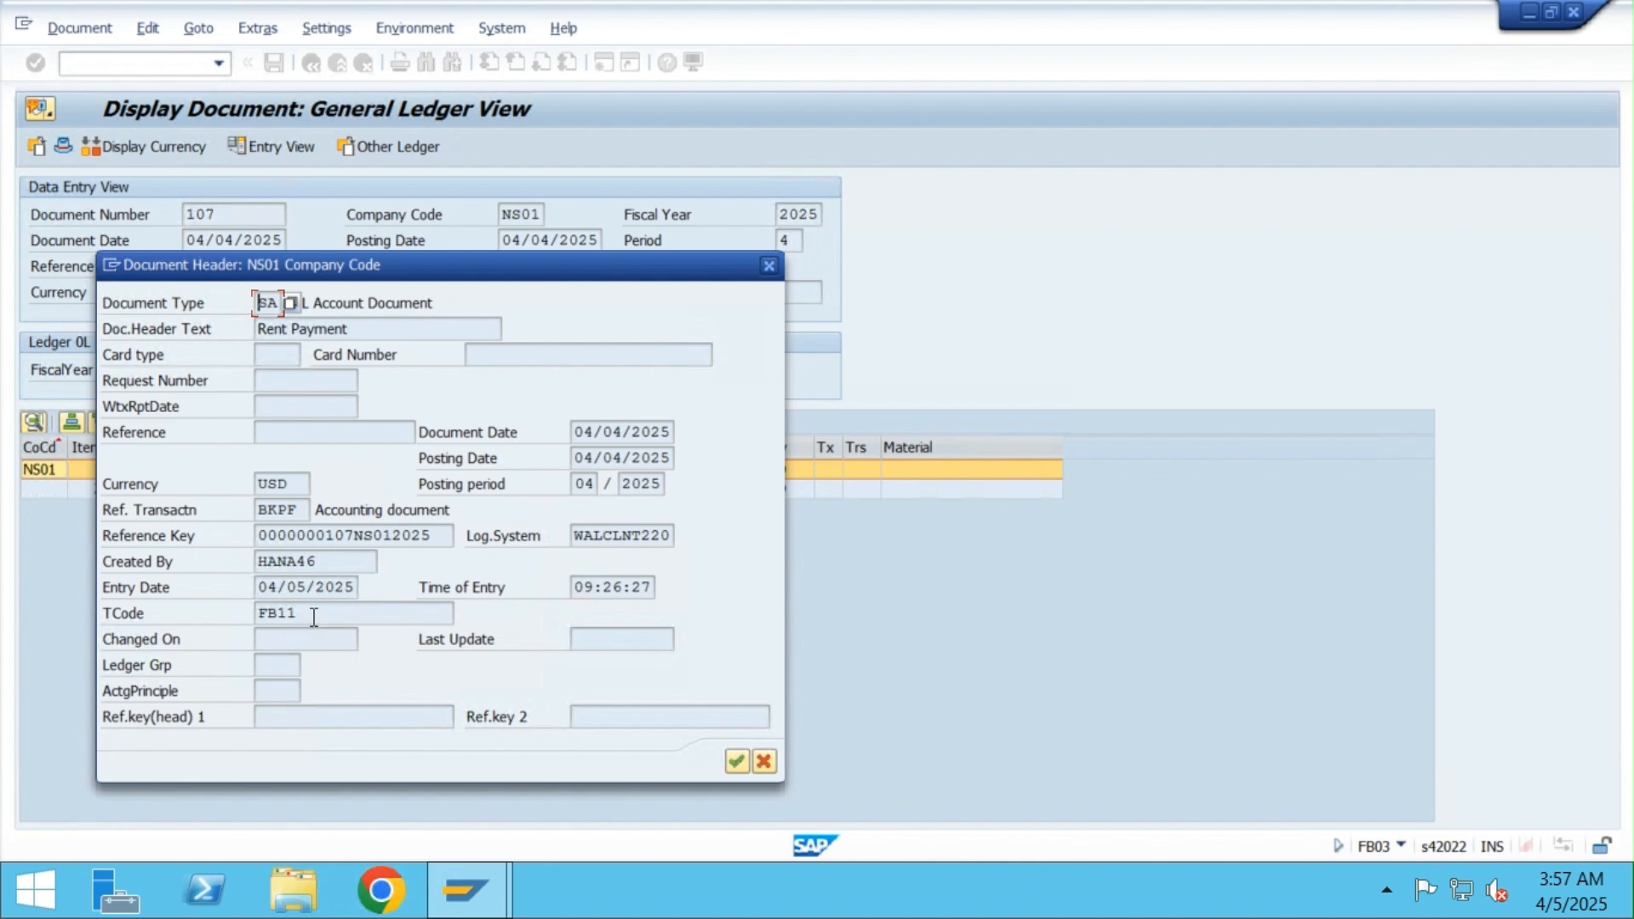
pyautogui.click(737, 759)
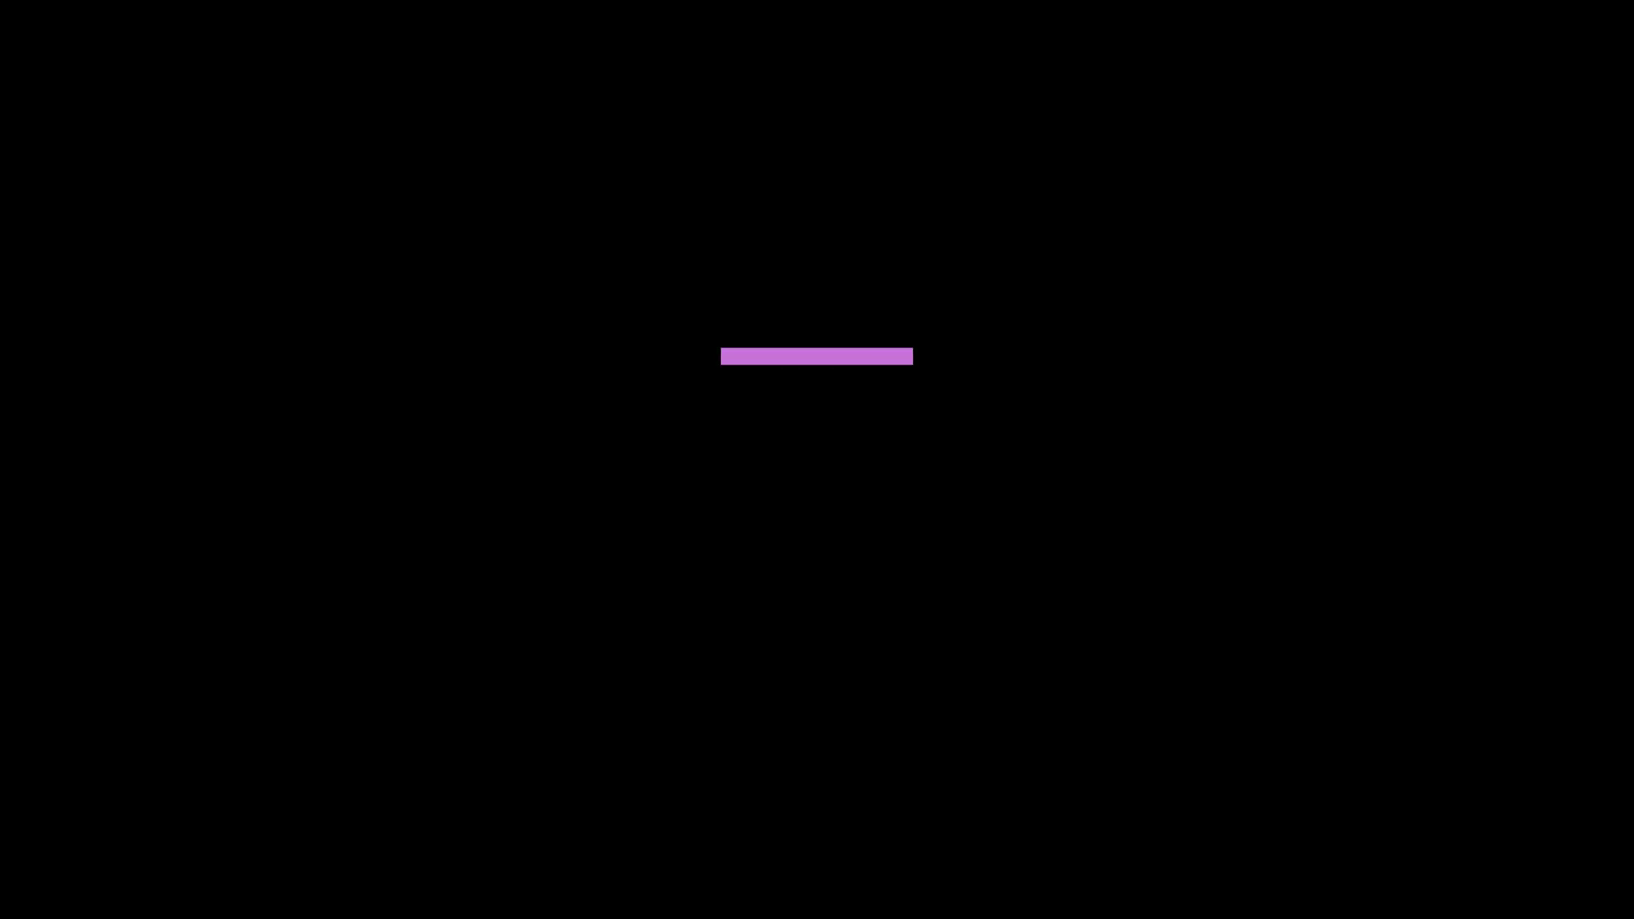